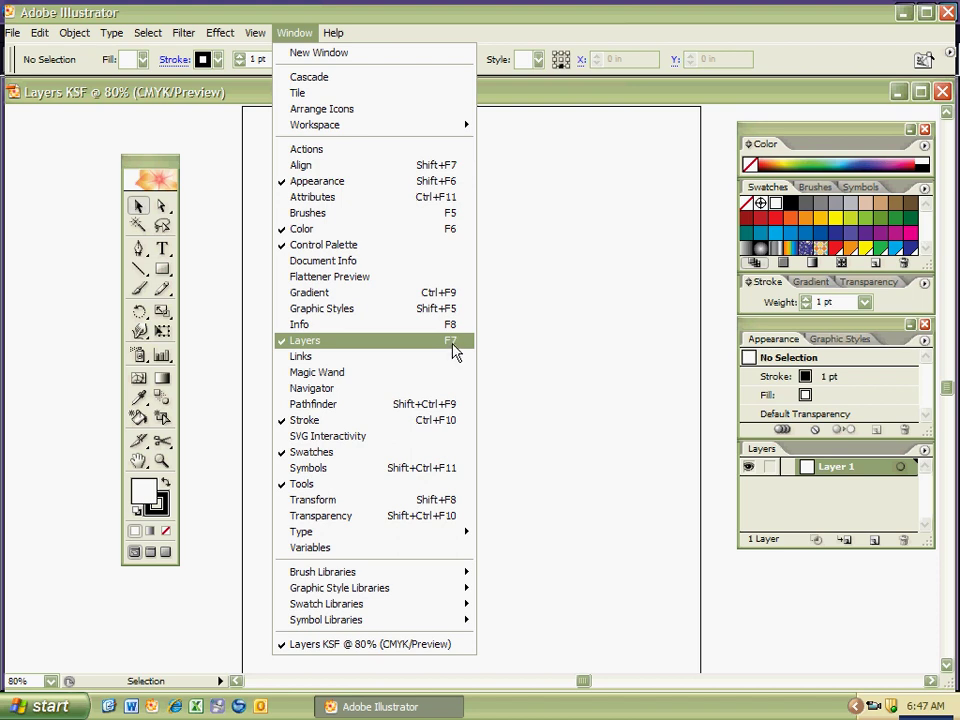
Hide the Layers panel and show it again
left_click(502, 358)
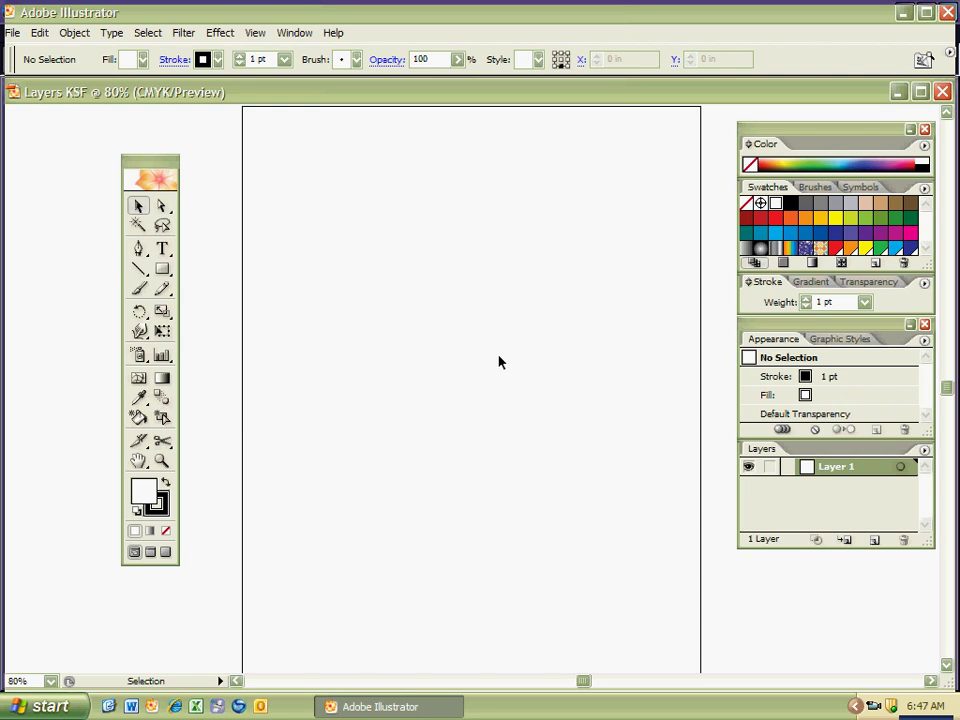
key("F7")
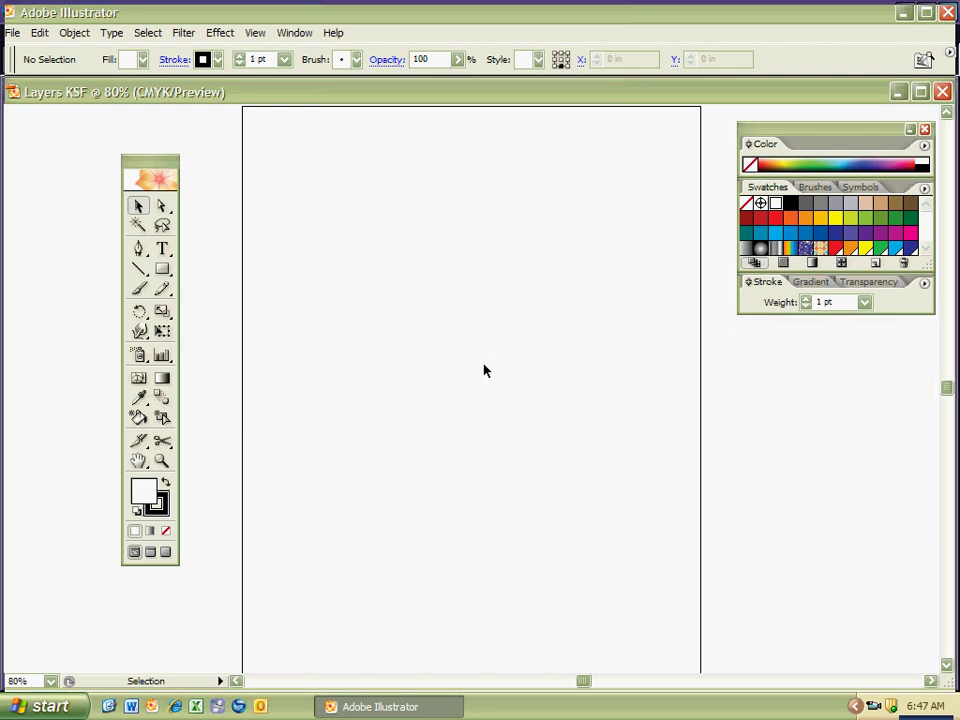
key("F7")
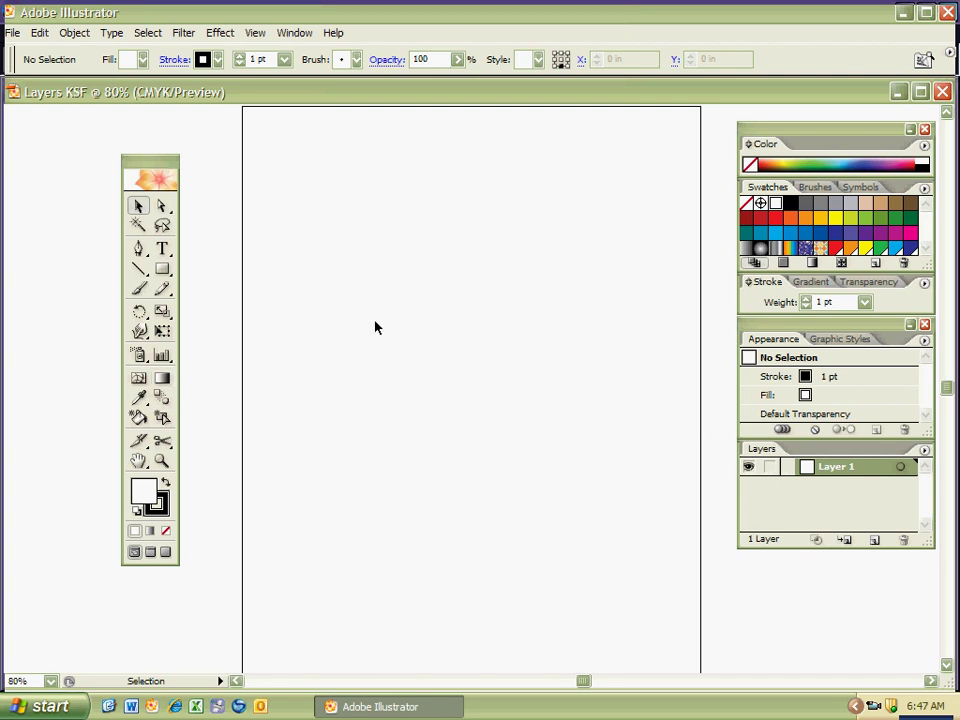
Rename Layer 1 as Bread1
key("ctrl+minus")
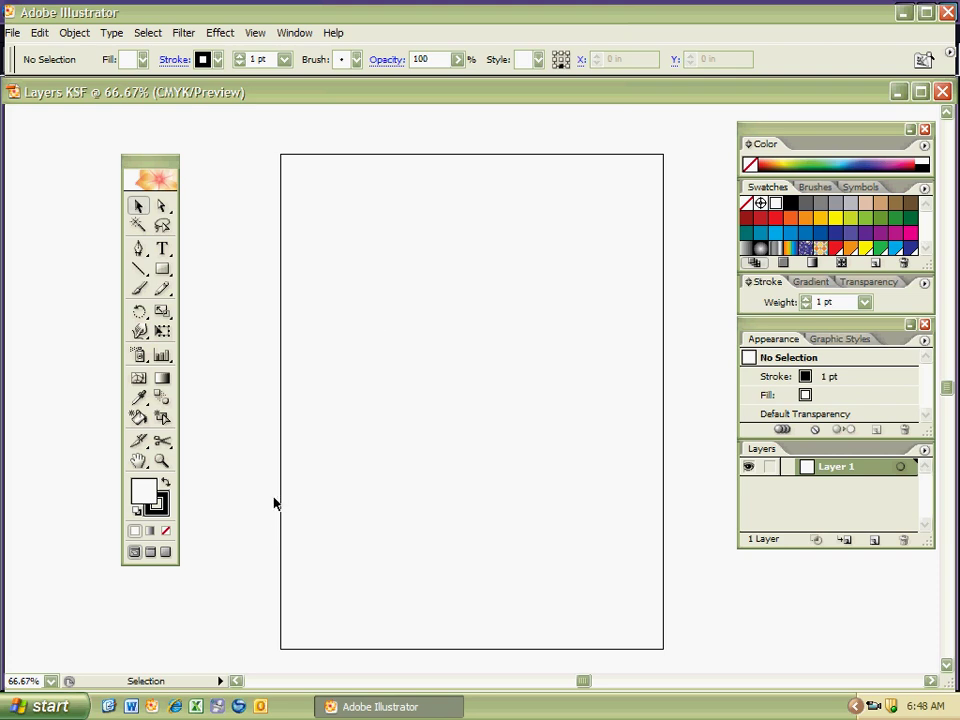
double_click(866, 473)
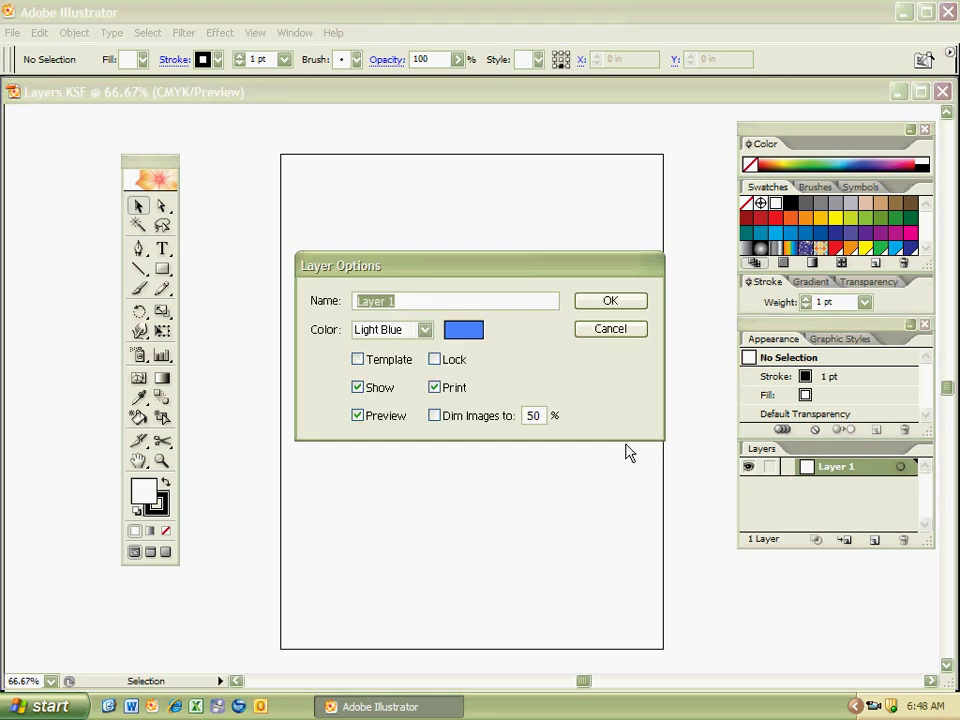
type("Bread1")
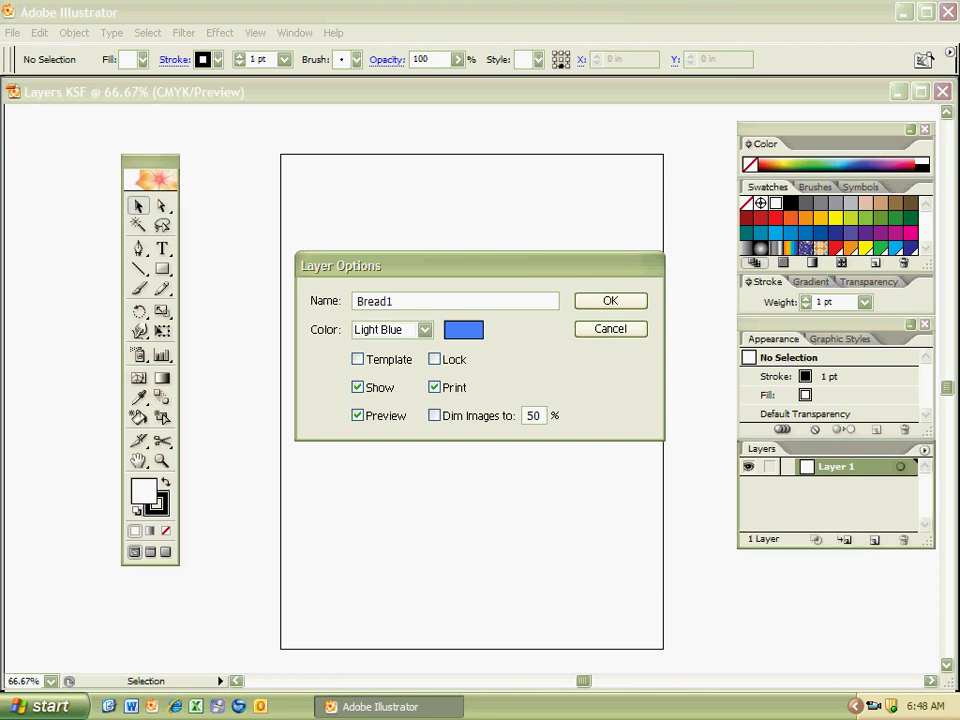
key("Return")
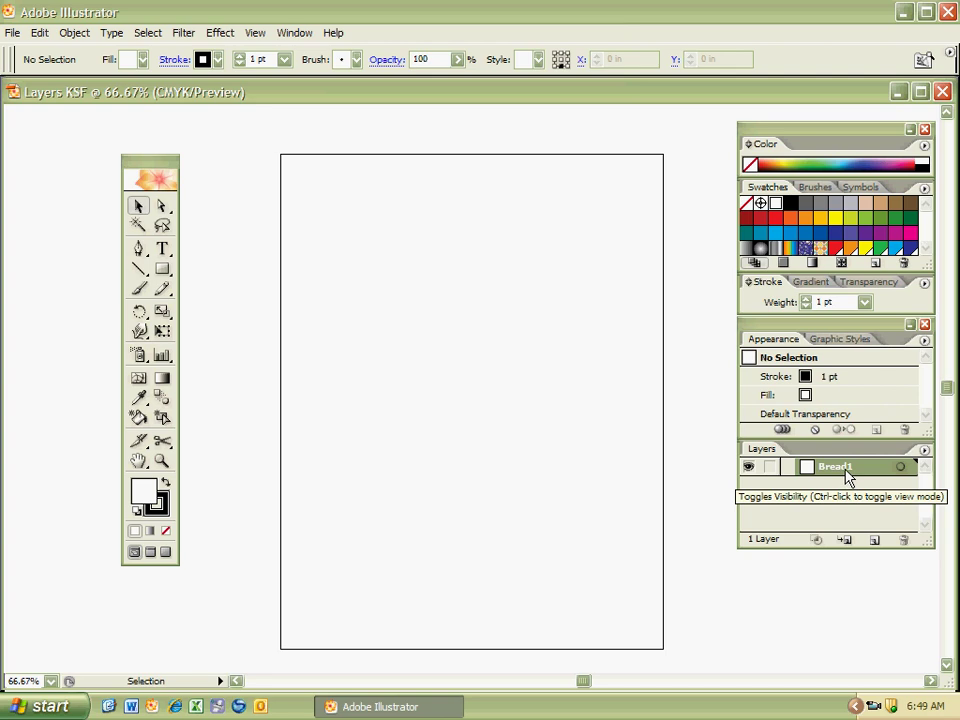
Lock the Bread1 layer and unlock it again
left_click(770, 470)
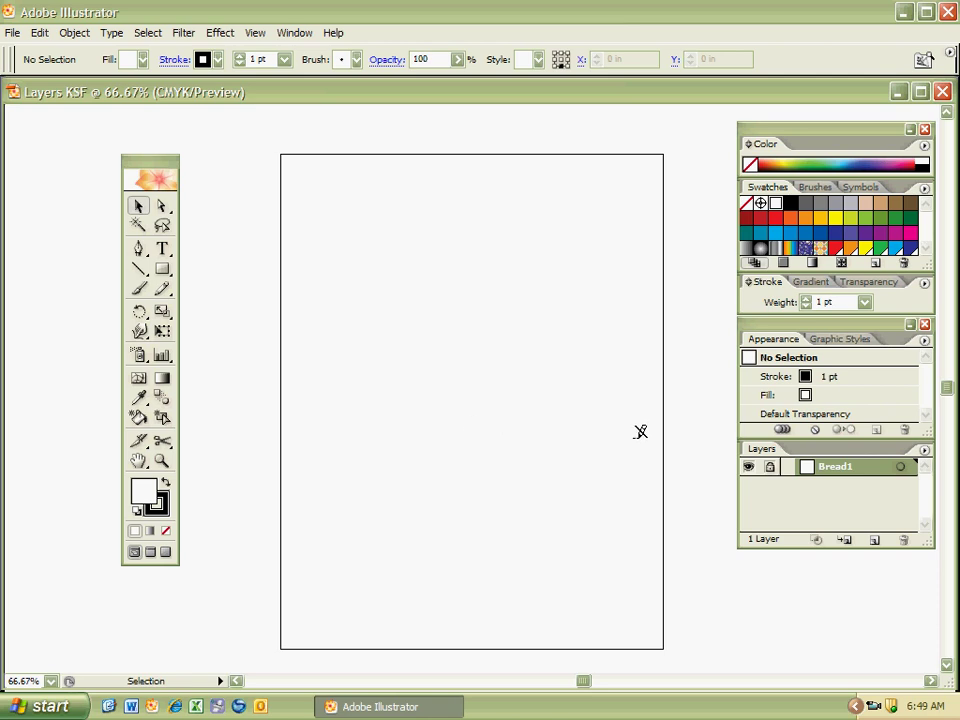
left_click(770, 467)
Start a bread slice outline with the Pen tool, drawing a curved upper-left corner and a nearly straight left side
key("p")
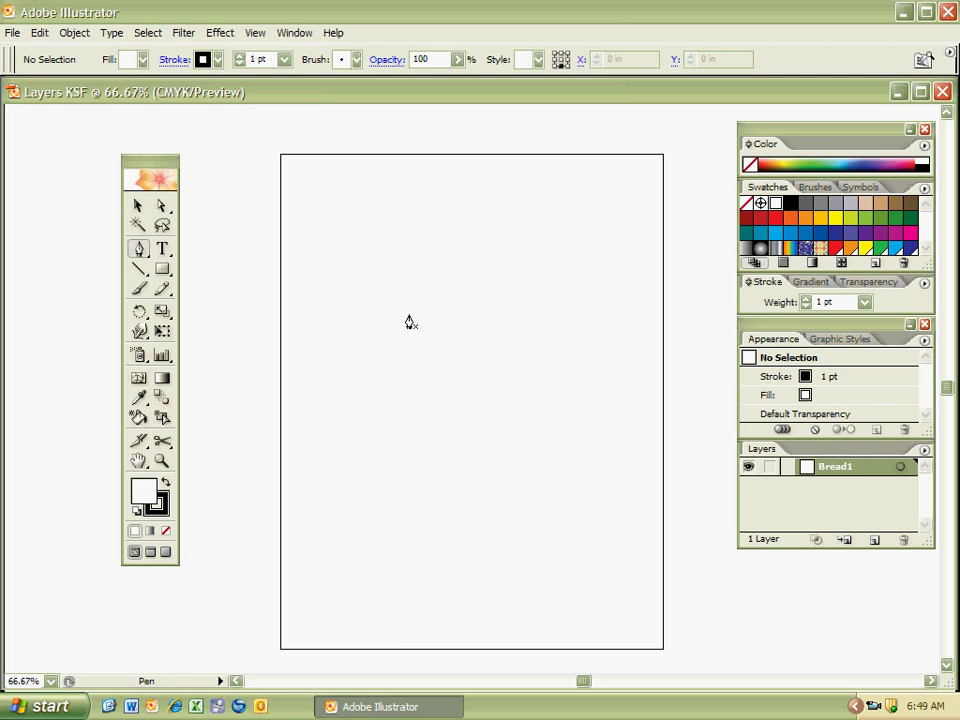
key("ctrl+1")
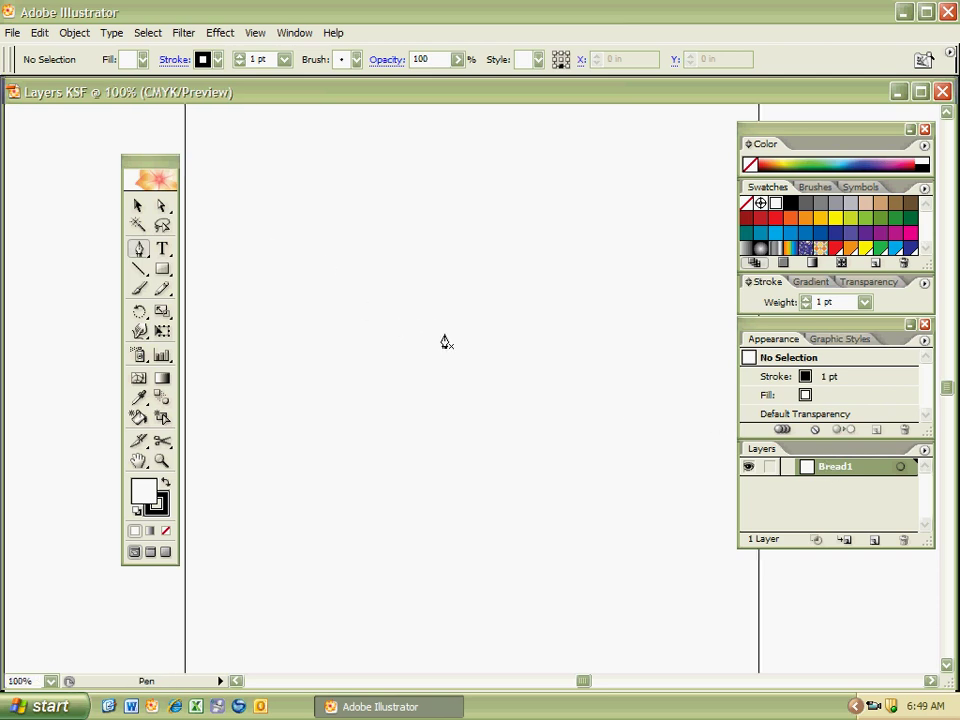
left_click(373, 258)
left_click_drag(318, 281, 302, 319)
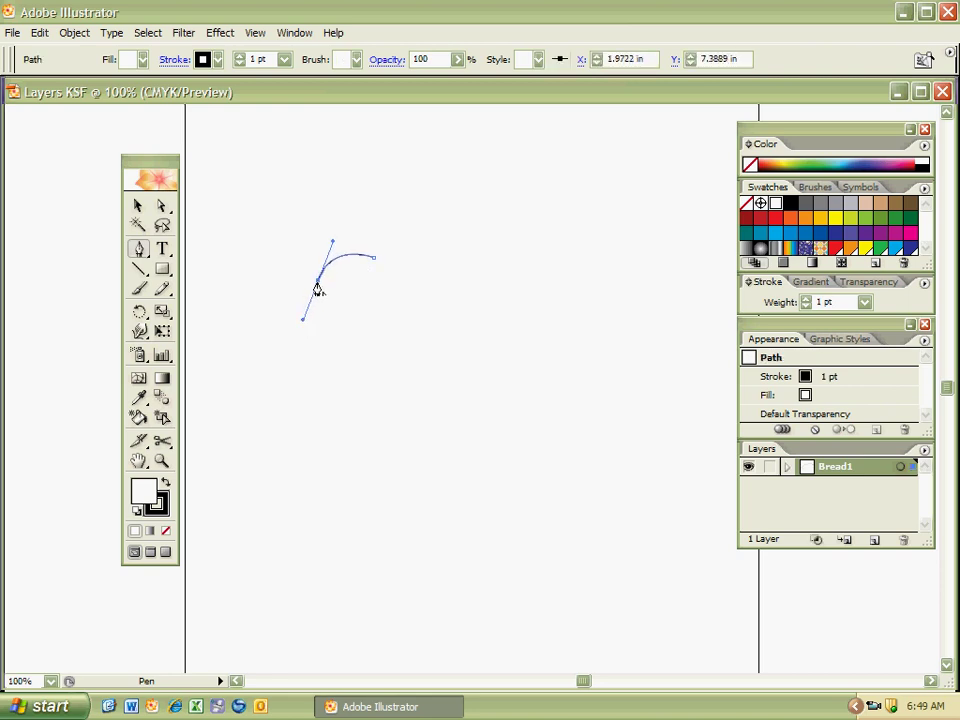
left_click(292, 378)
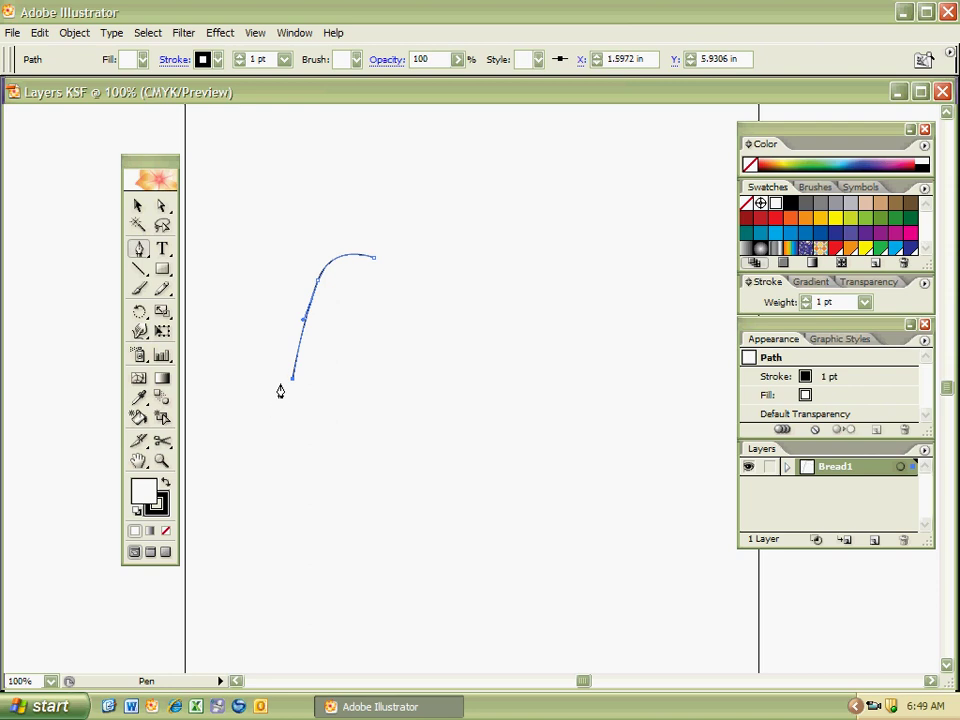
key("ctrl+z")
left_click(318, 282)
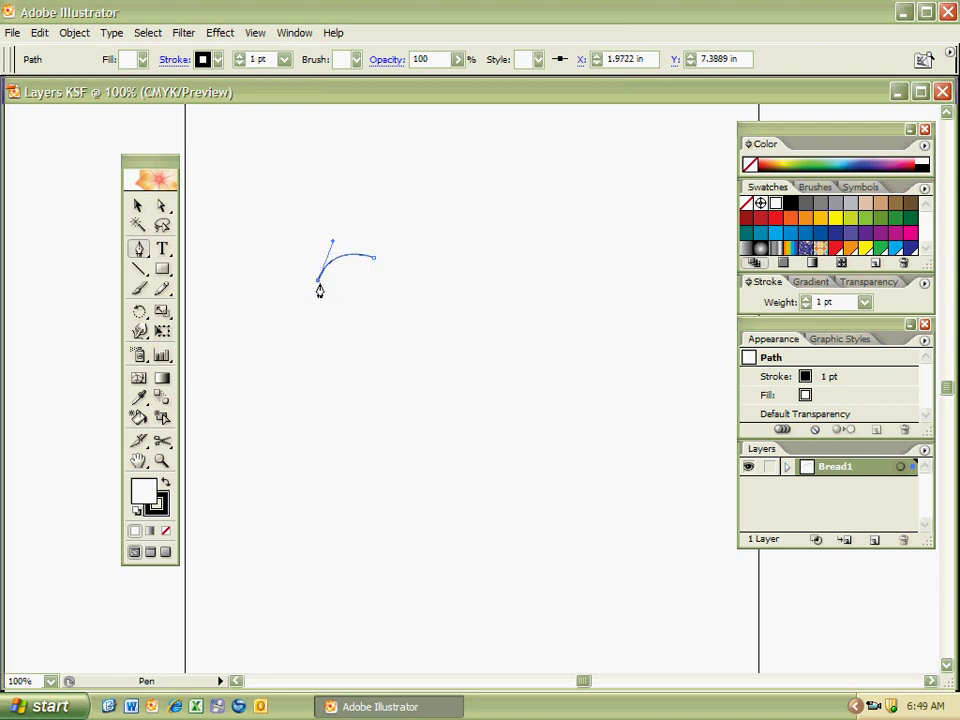
left_click(323, 340)
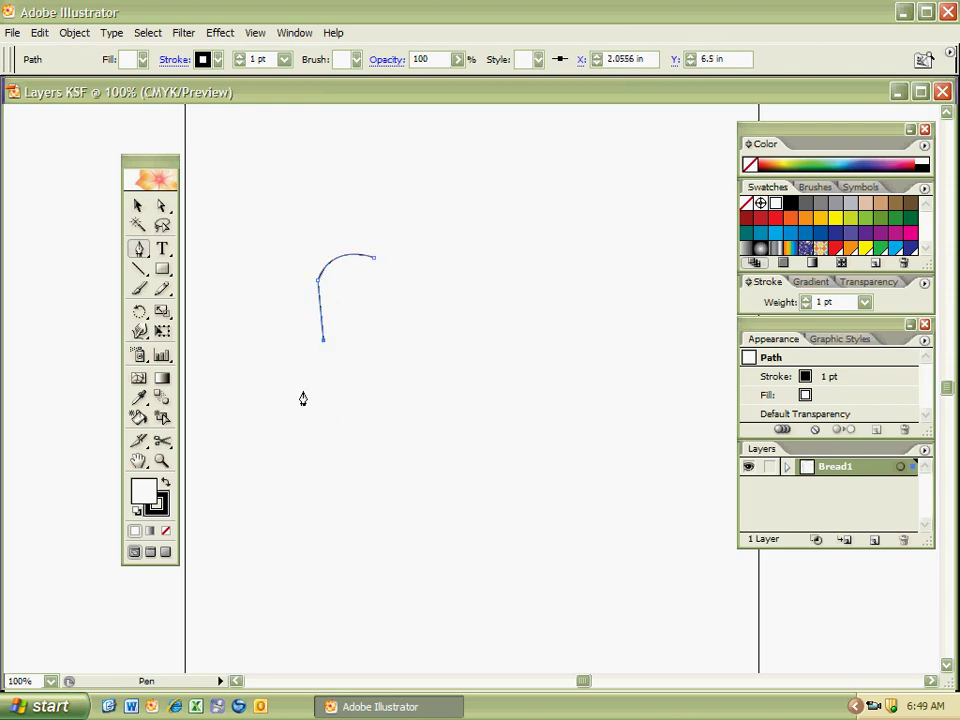
left_click(333, 560)
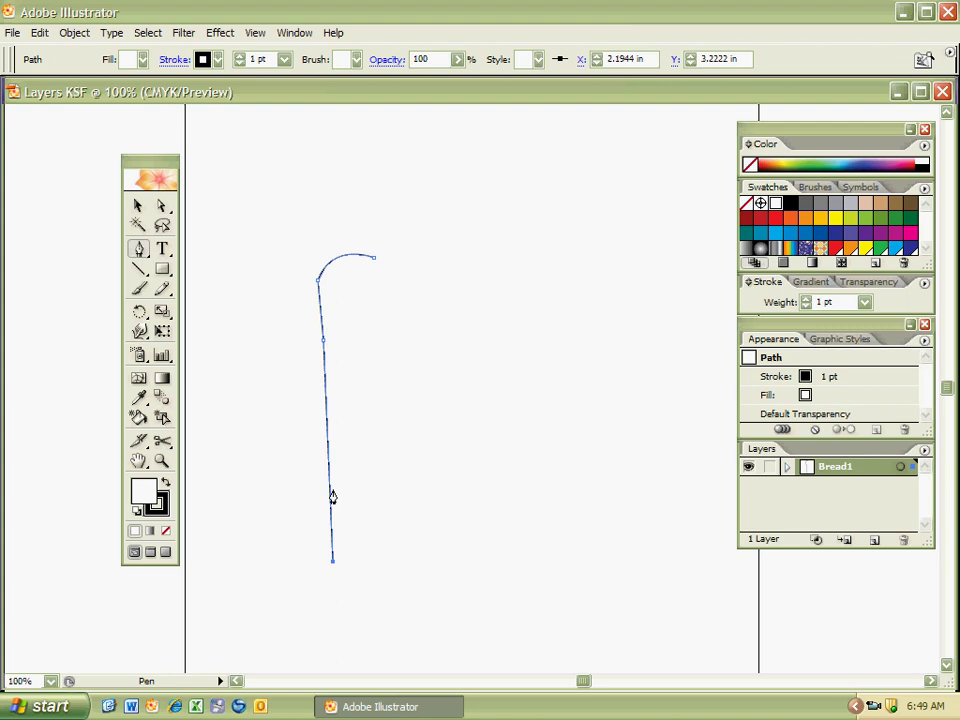
Continue the bread outline around a rounded lower-left corner and along the bottom edge to a curved lower-right corner
left_click_drag(391, 613, 453, 592)
left_click(392, 610)
left_click(549, 606)
left_click_drag(608, 598, 620, 579)
left_click(608, 599)
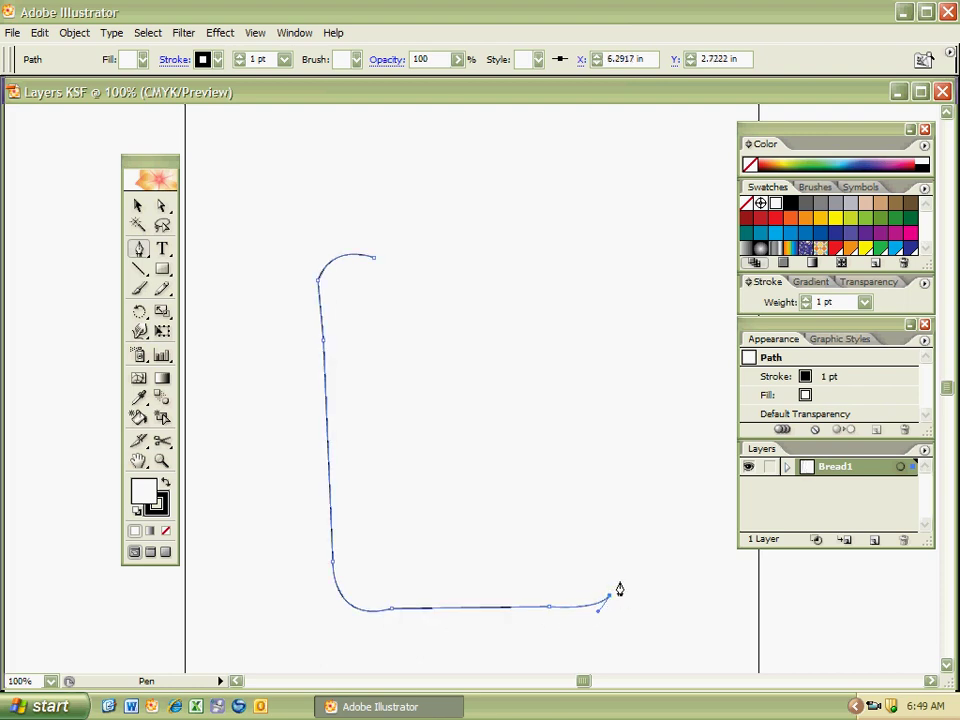
Extend the bread outline up the right side and over a curved upper-right bump
left_click(605, 446)
left_click(596, 313)
left_click(598, 259)
left_click(519, 254)
left_click_drag(516, 258, 481, 274)
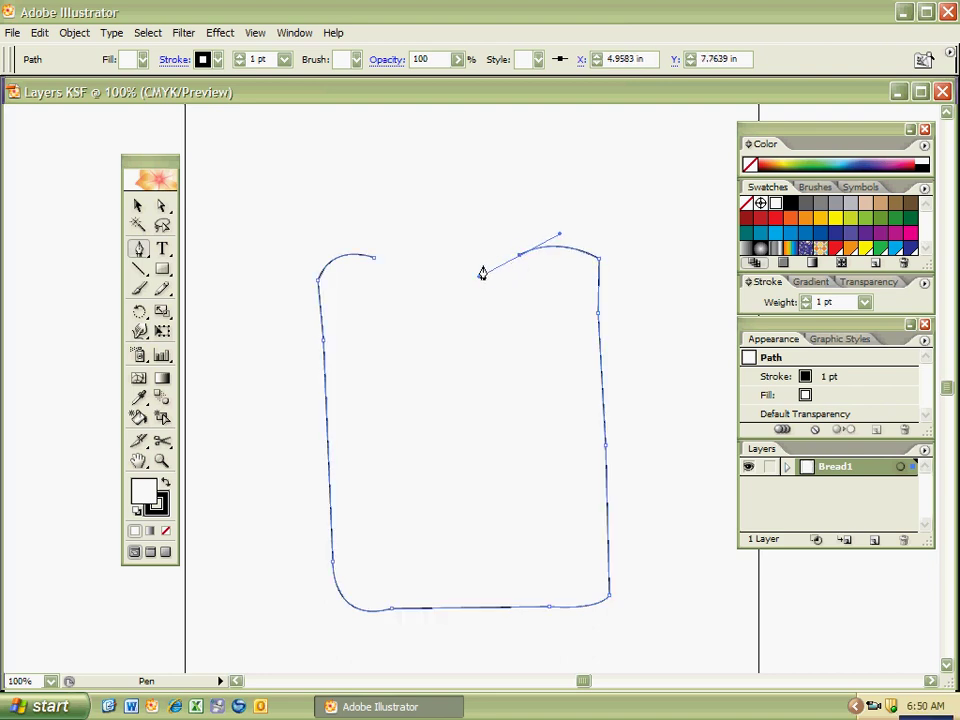
Complete the bread outline's top edge with straight segments from the upper-right bump and close the path at its starting point
left_click(443, 270)
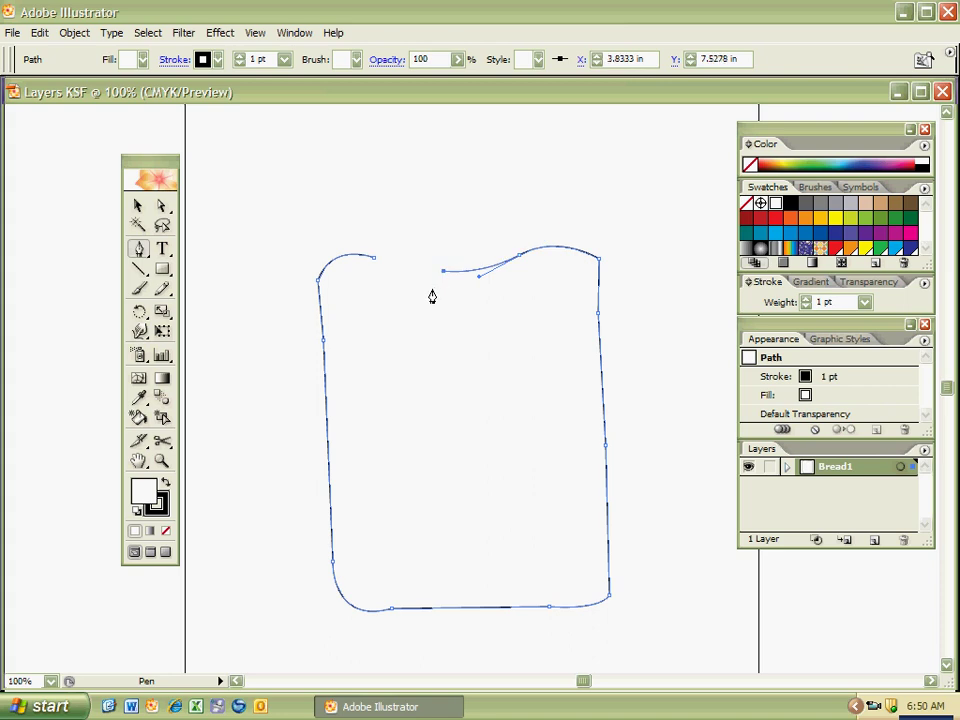
key("ctrl+z")
left_click(520, 258, "ctrl")
left_click(519, 256)
left_click(461, 263)
left_click(398, 261)
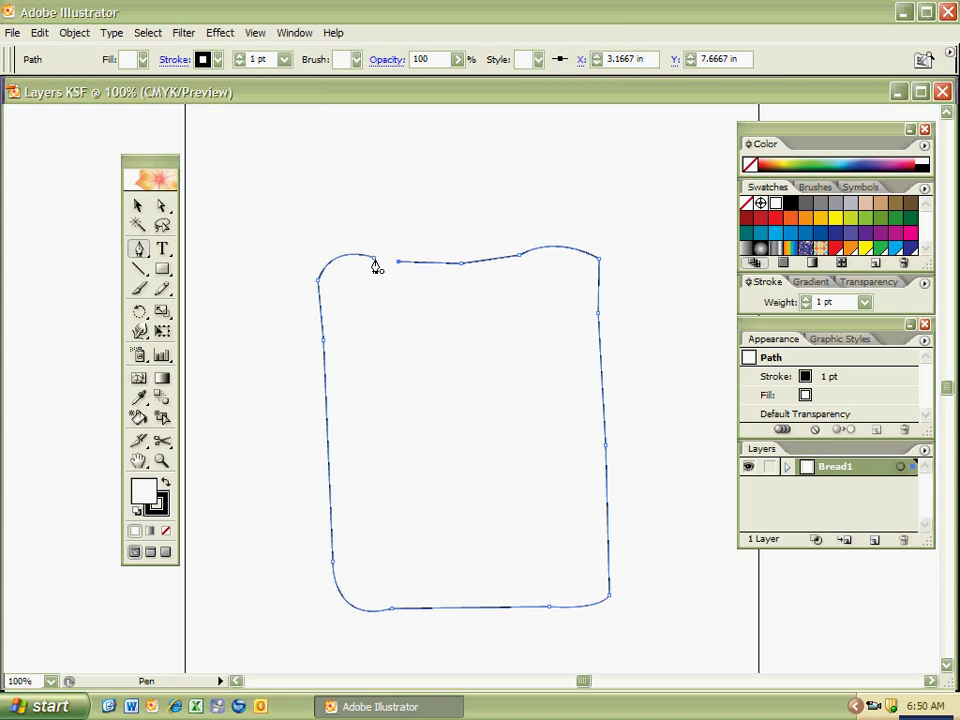
left_click_drag(375, 264, 388, 283)
key("z")
left_click_drag(356, 238, 436, 318)
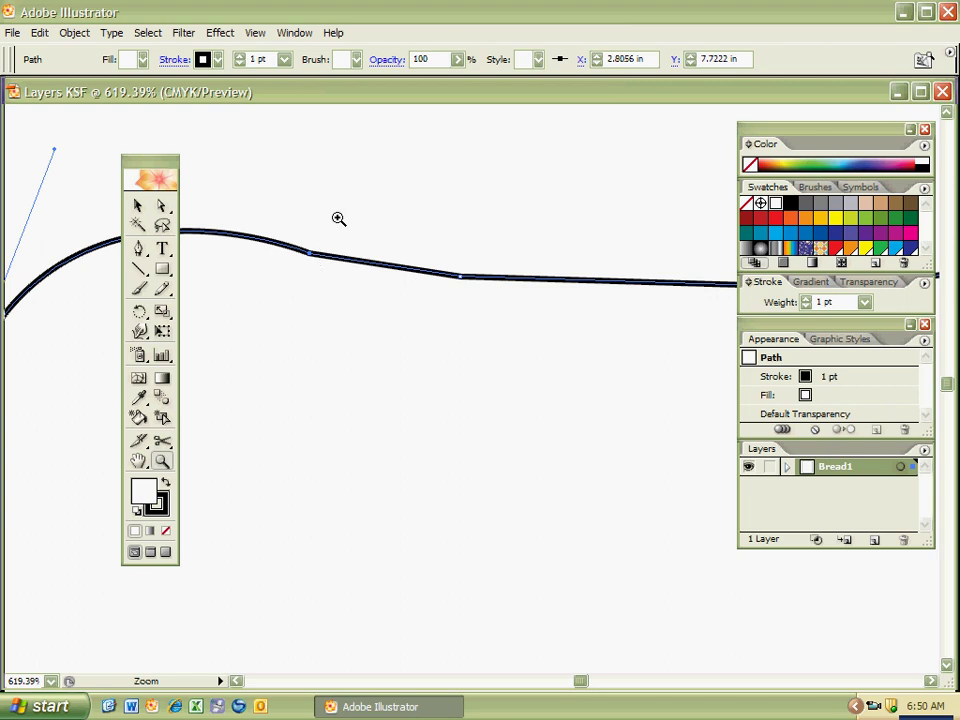
key("ctrl+0")
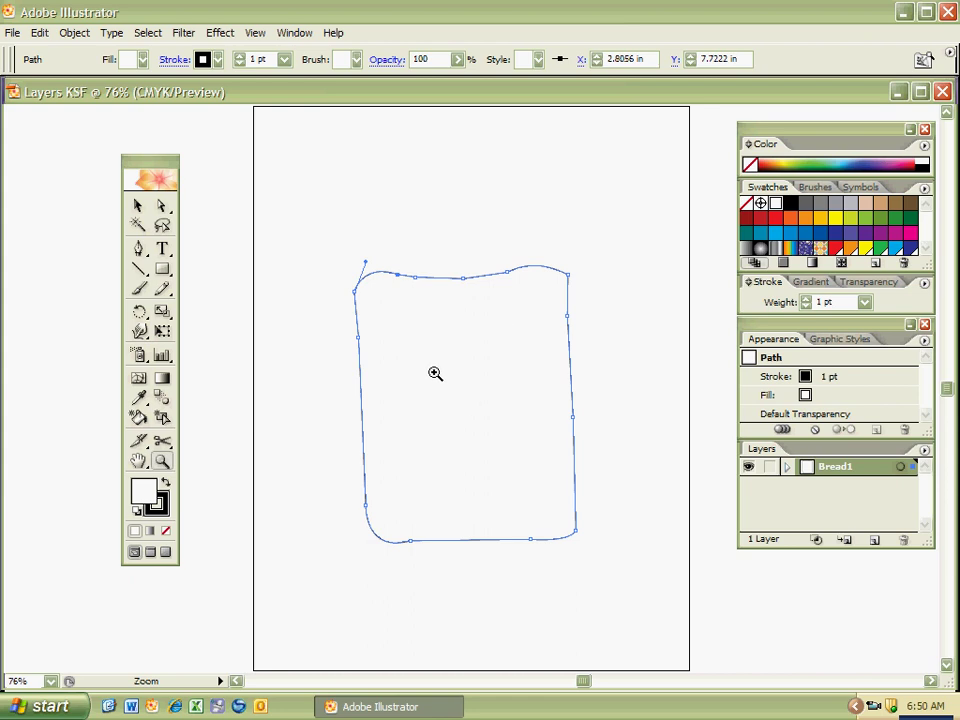
Remove the bread shape's stroke, fill it with brown at C 30, M 70, Y 100, K 20, and deselect it
key("x")
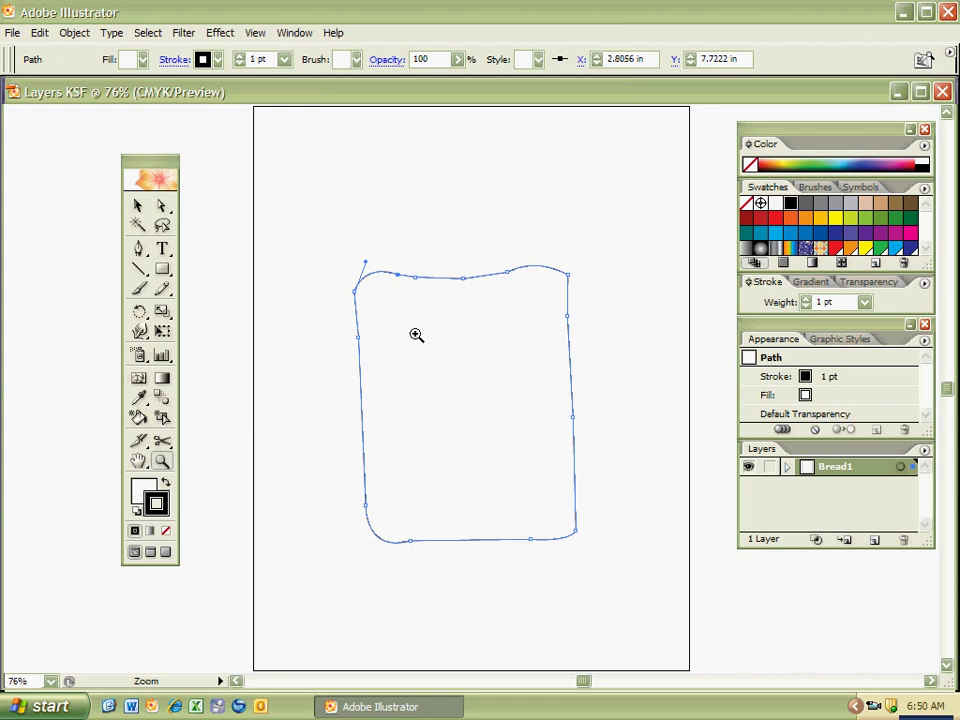
key("slash")
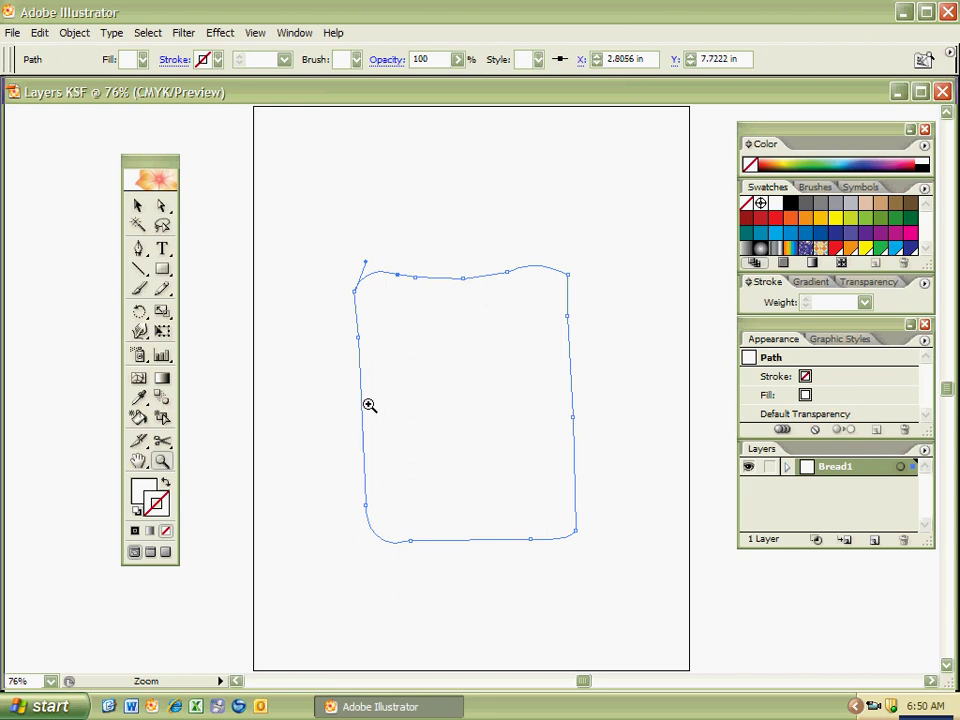
key("x")
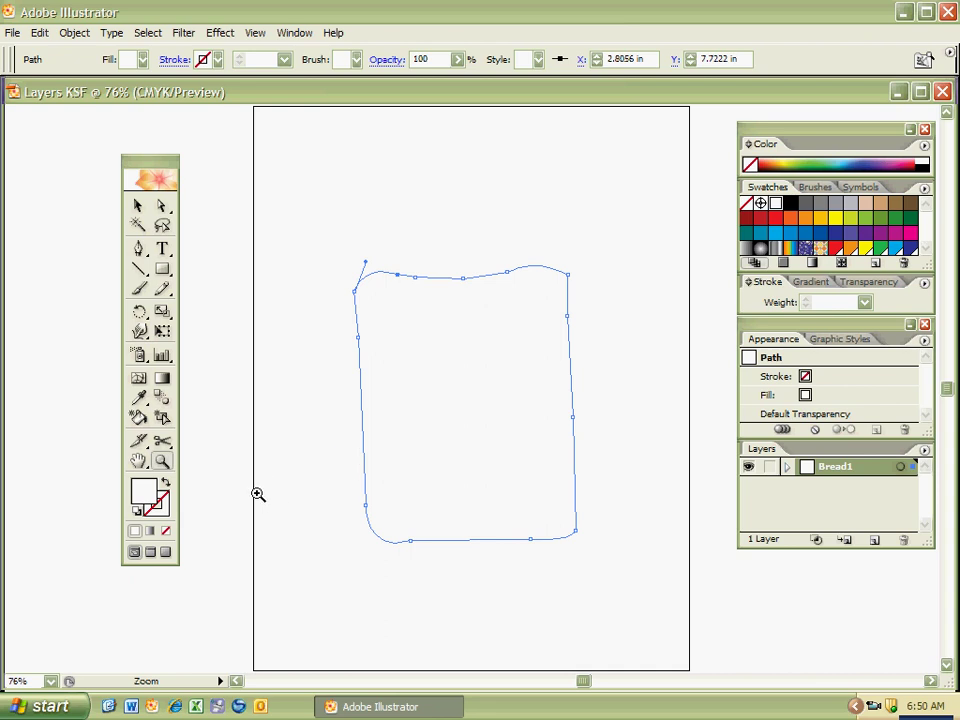
left_click(748, 144)
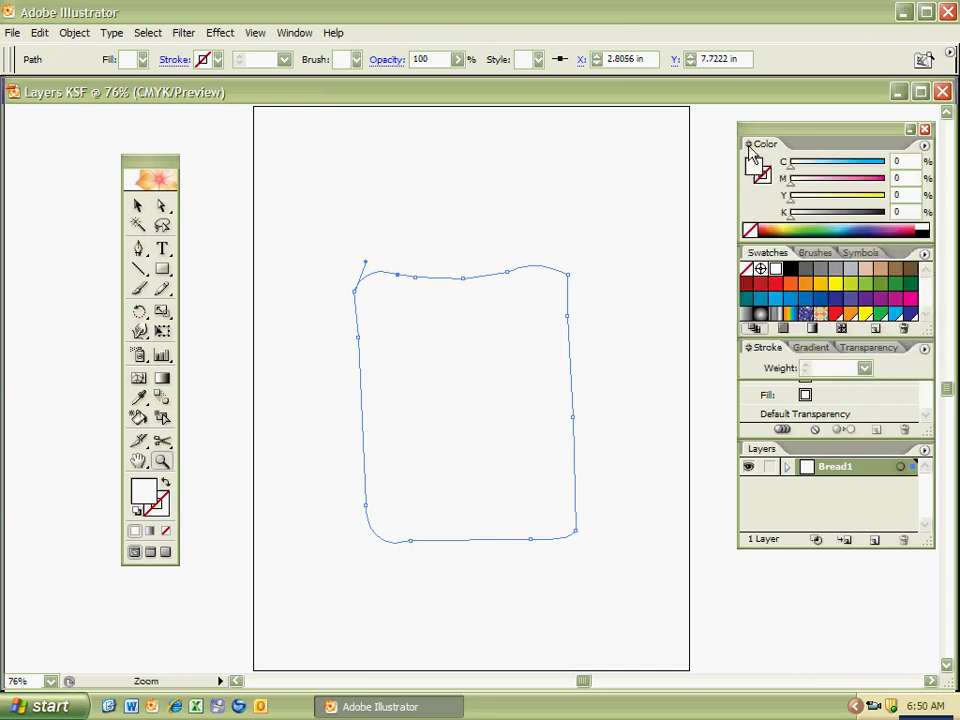
left_click(780, 226)
left_click_drag(823, 220, 810, 223)
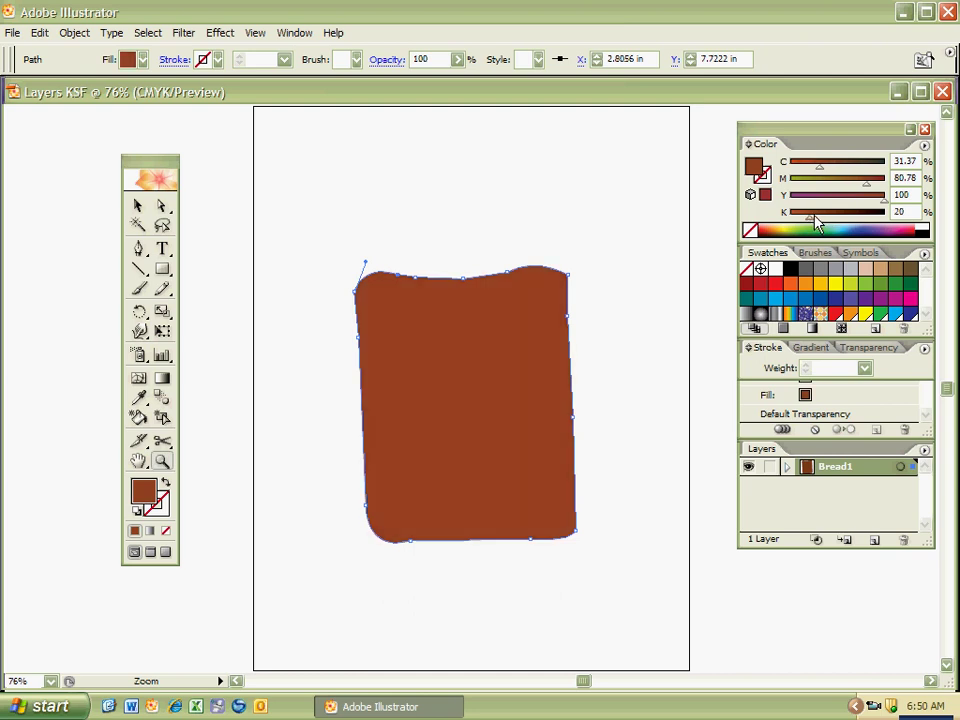
left_click_drag(866, 184, 884, 186)
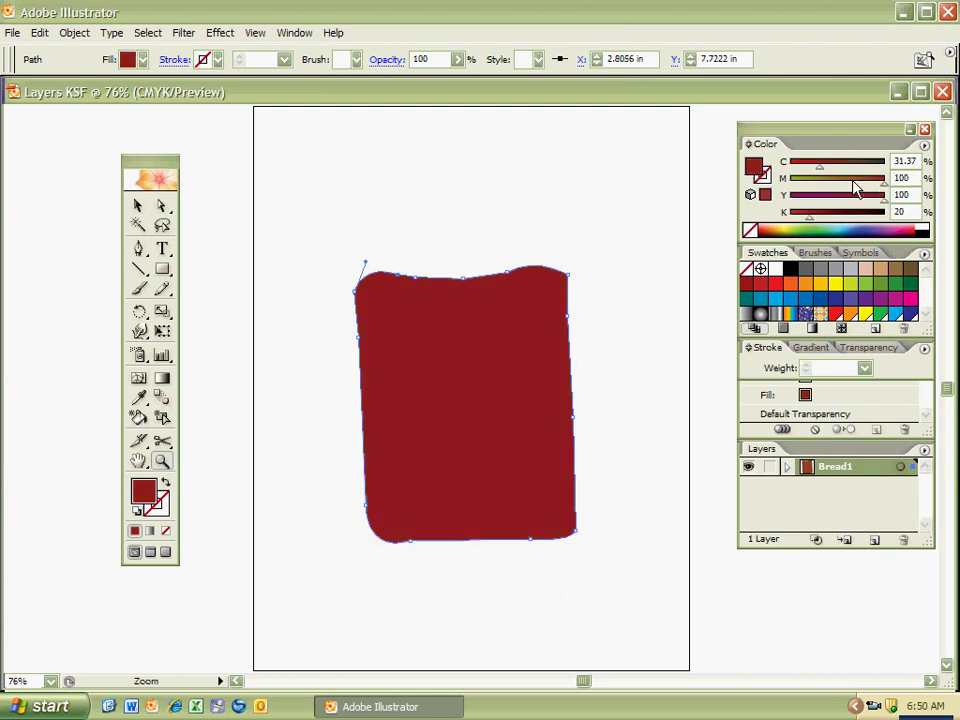
left_click(856, 186)
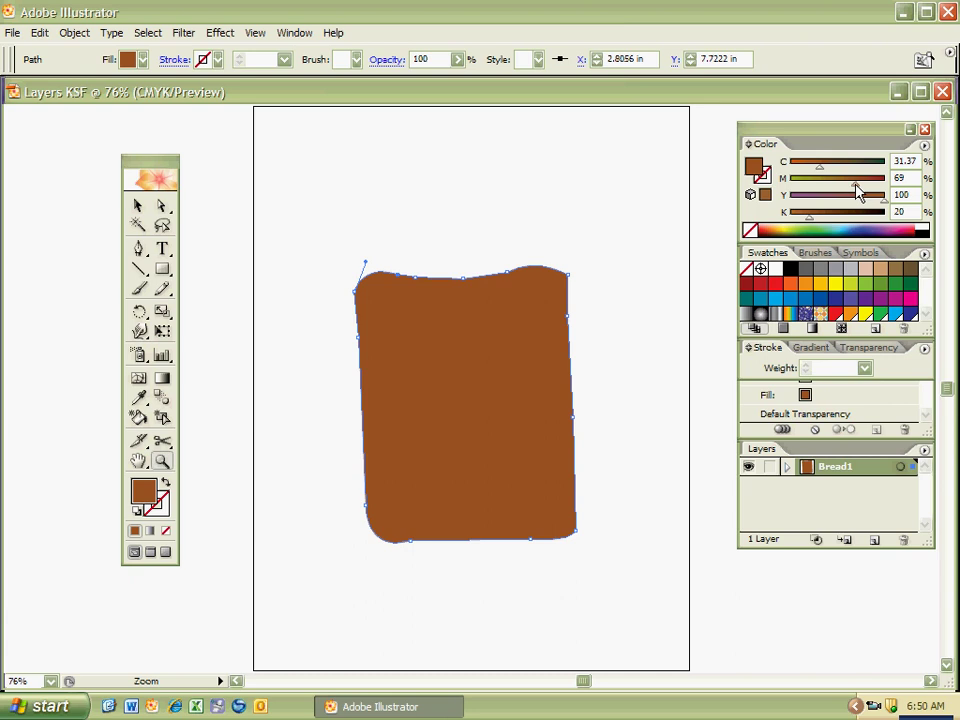
left_click_drag(821, 170, 818, 170)
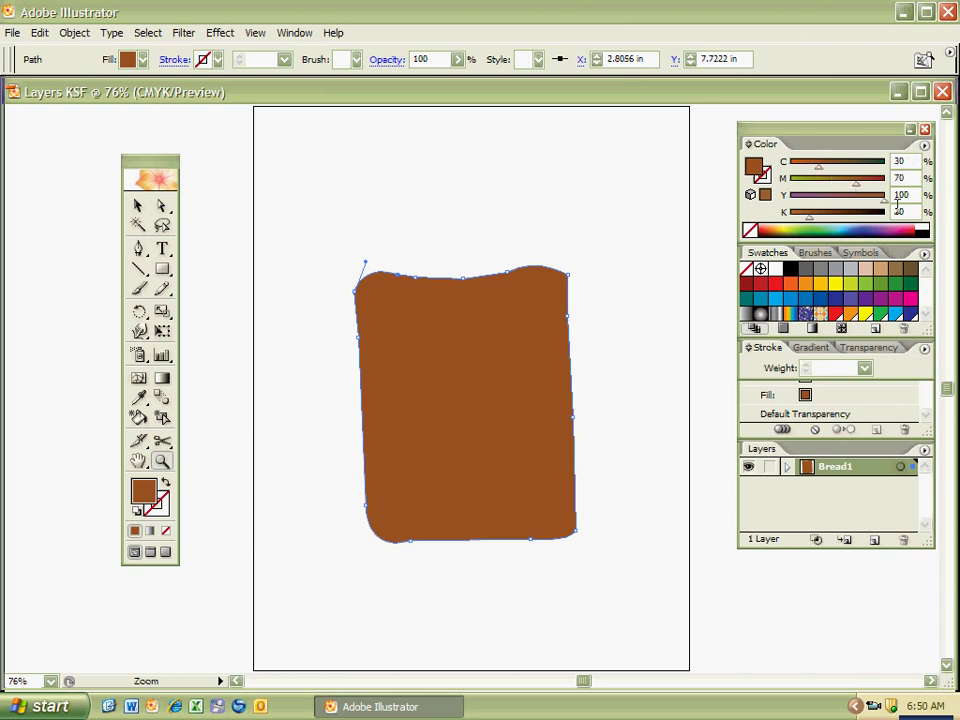
left_click(540, 301)
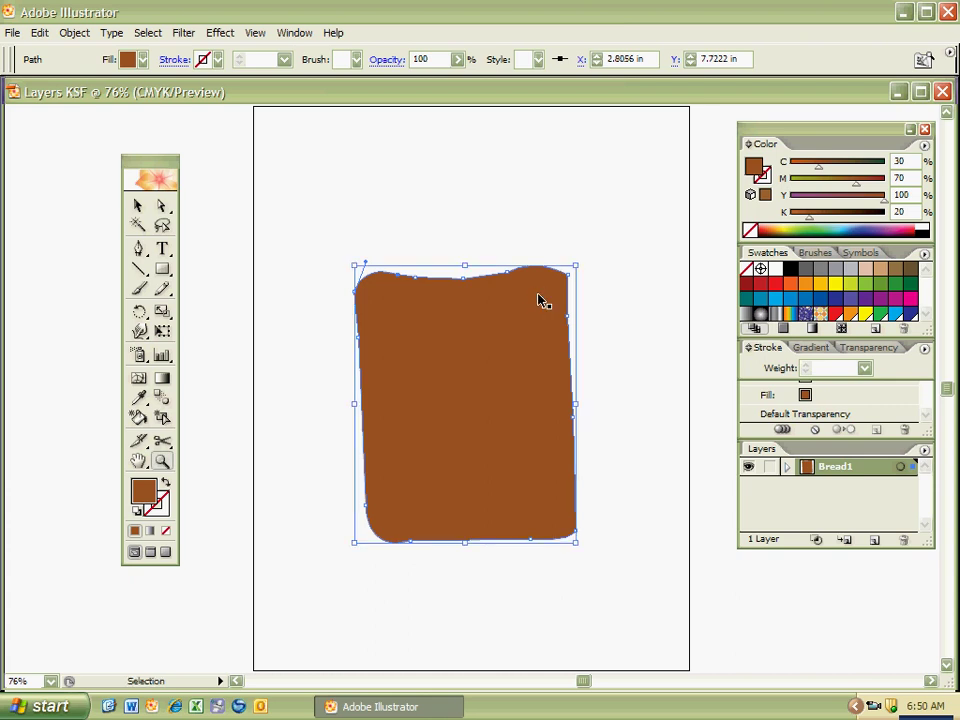
key("ctrl+shift+a")
key("z")
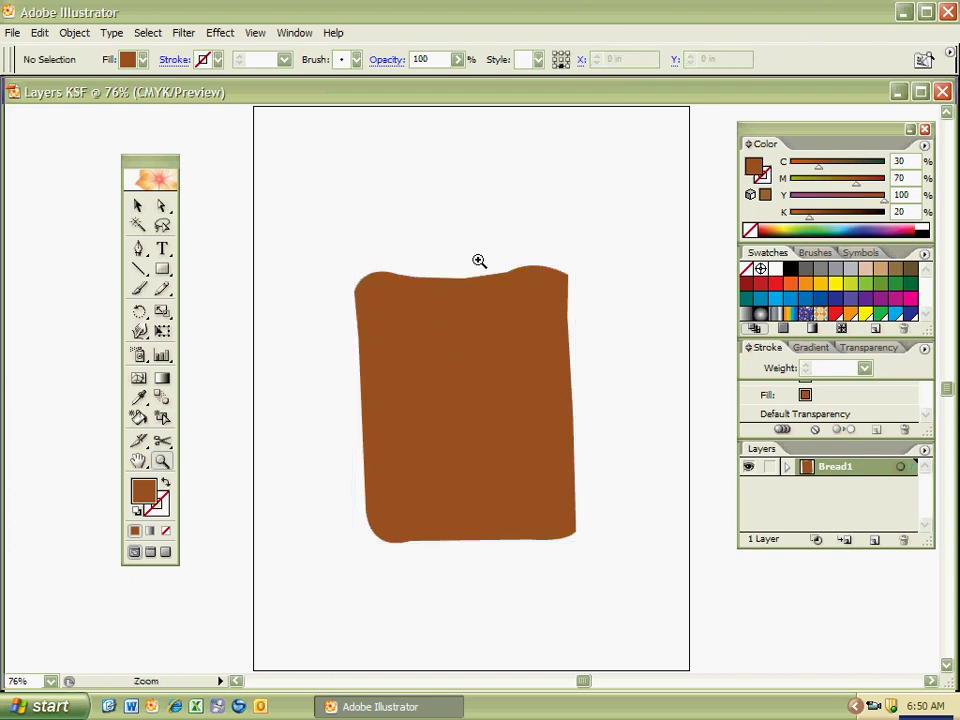
left_click(447, 421, "ctrl")
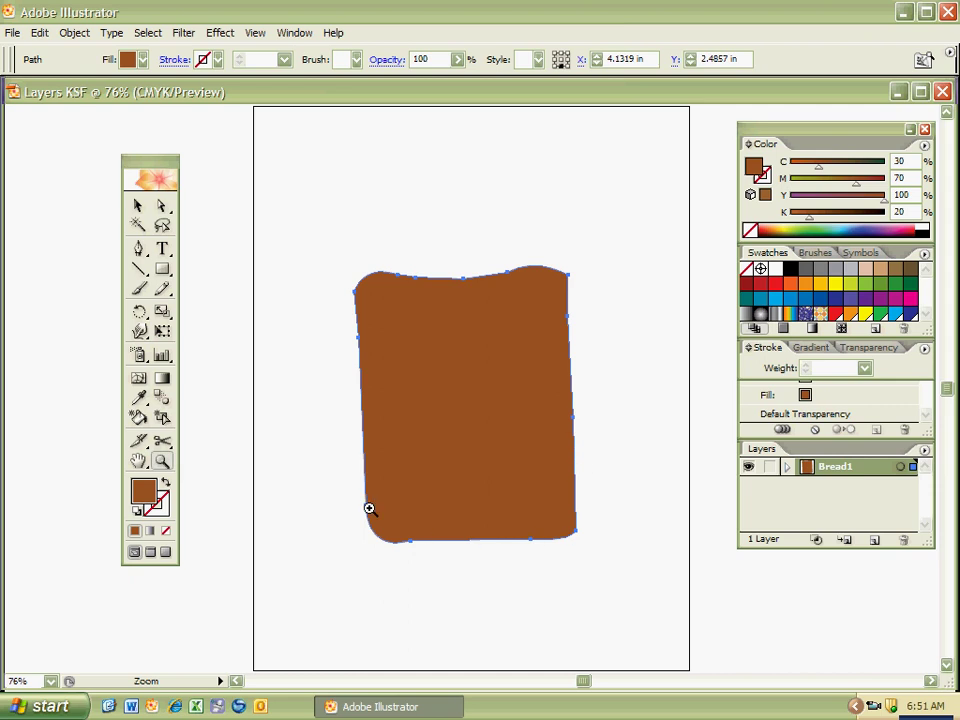
left_click(530, 402, "ctrl+shift")
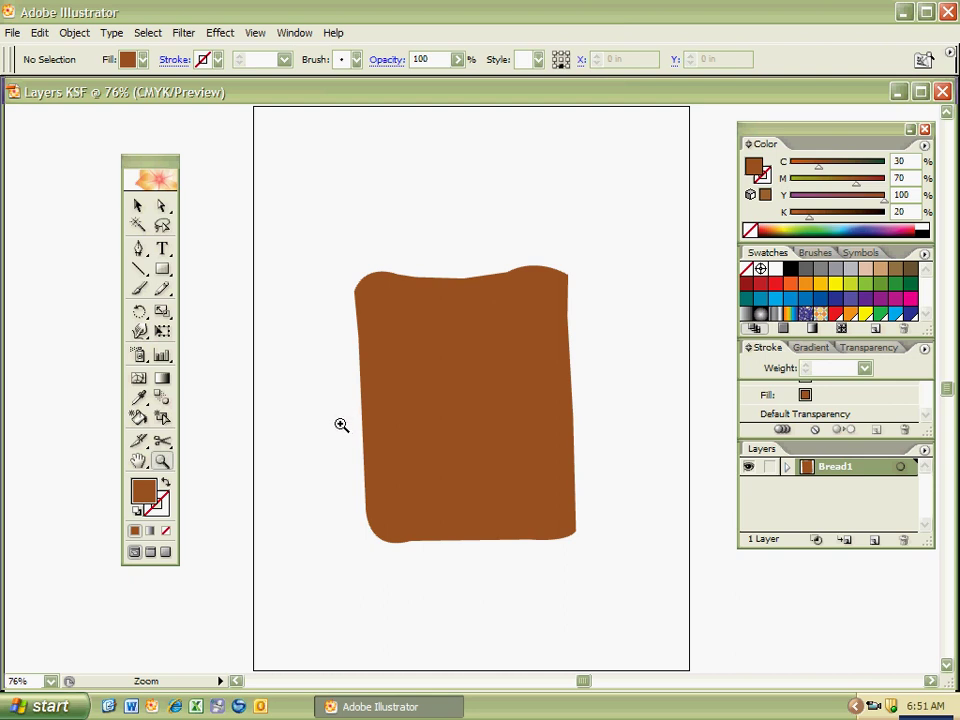
Add a gradient mesh highlight at the bread's center in light brown (C 32, M 48, Y 76, K 20), leaving the bread deselected
left_click(141, 381)
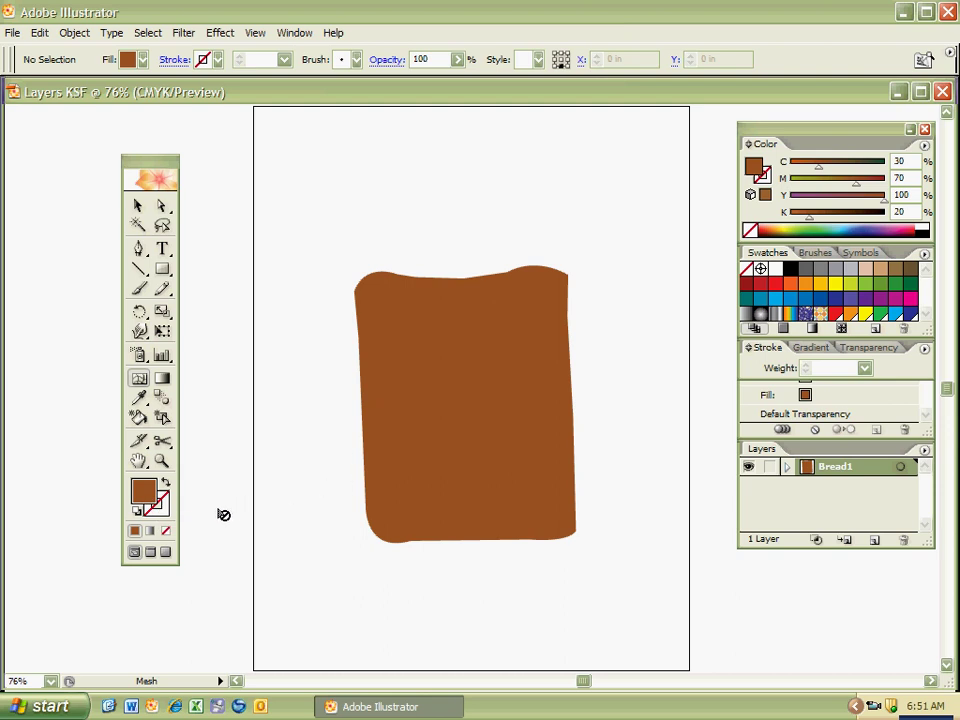
left_click(431, 394, "ctrl")
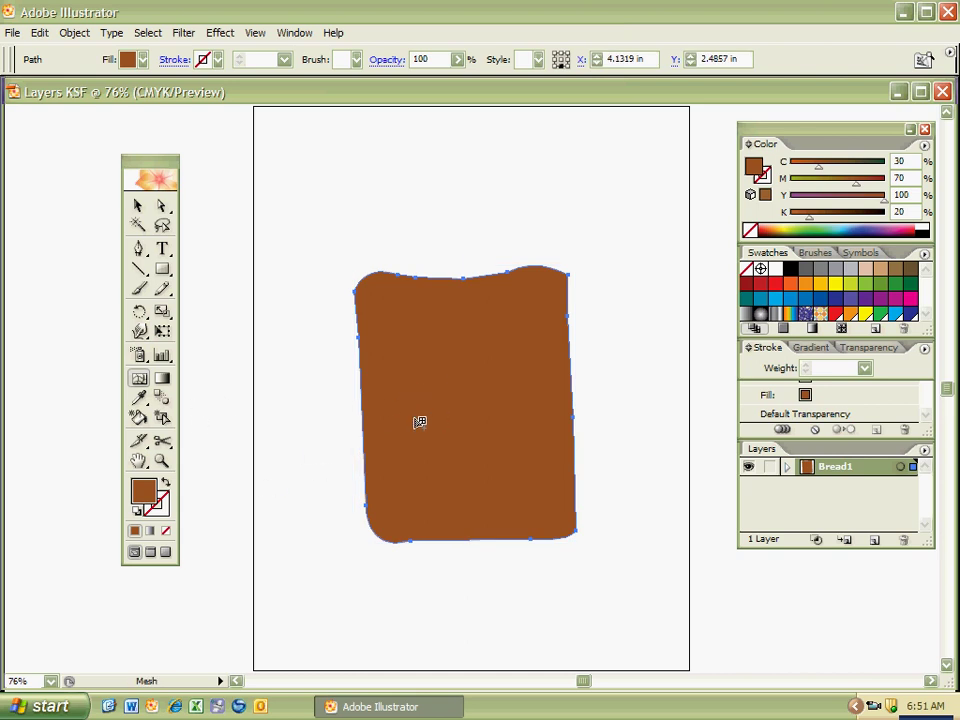
left_click(358, 443, "ctrl")
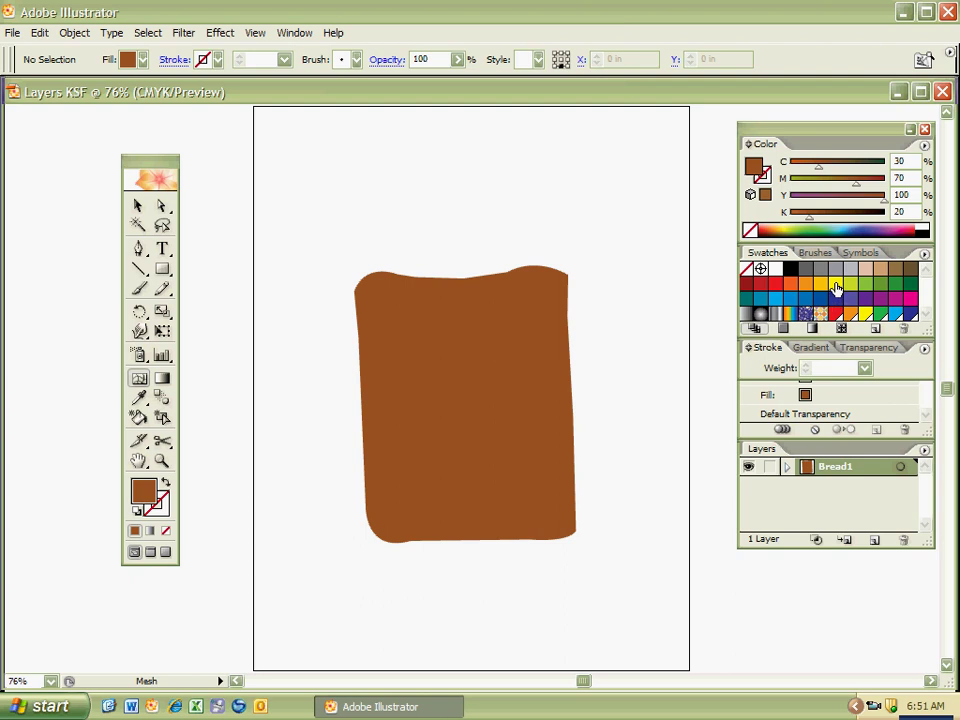
left_click(895, 270)
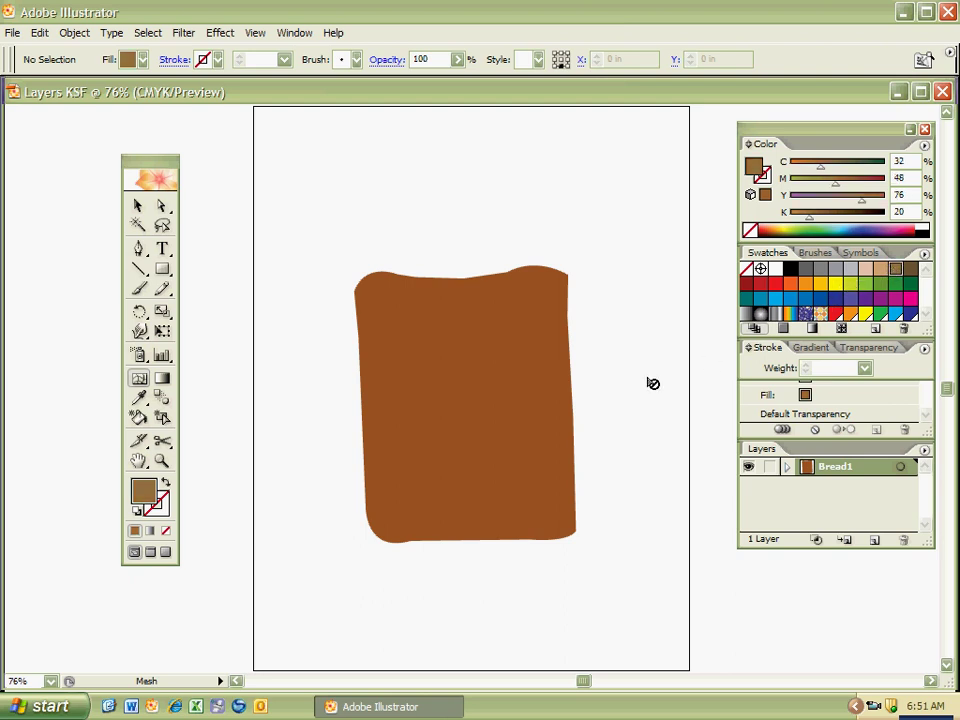
left_click(471, 415)
left_click(386, 550, "ctrl")
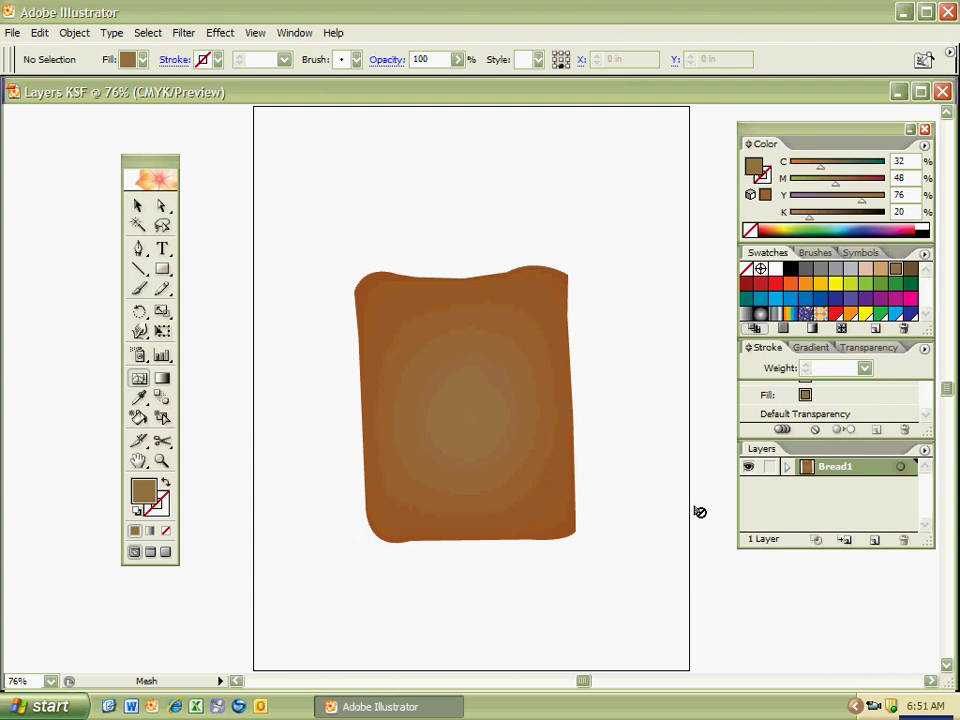
Lock the Bread1 layer and create a new layer above it
left_click(769, 466)
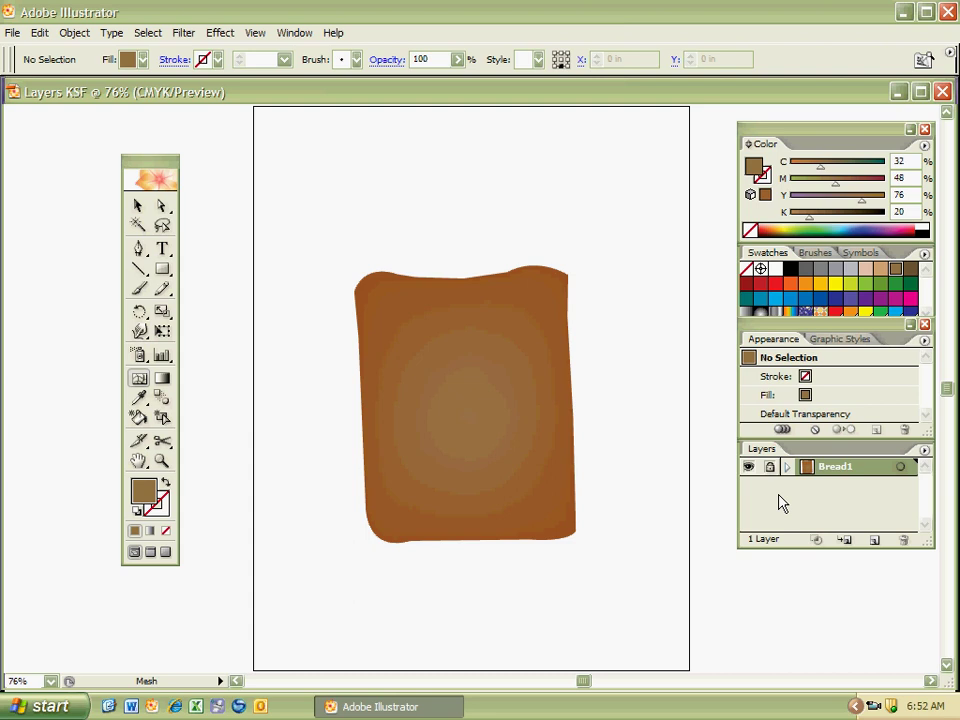
key("ctrl+l")
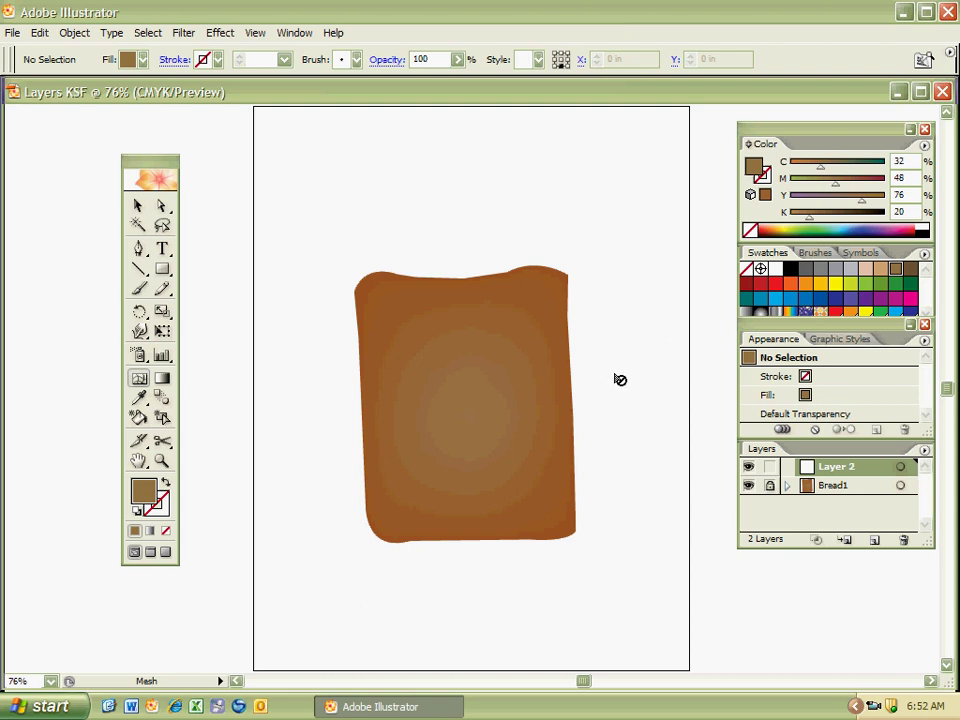
Set the Pen tool's fill to dark green (C 100, M 25, Y 100, K 25) and rename the new layer Lettuce
key("p")
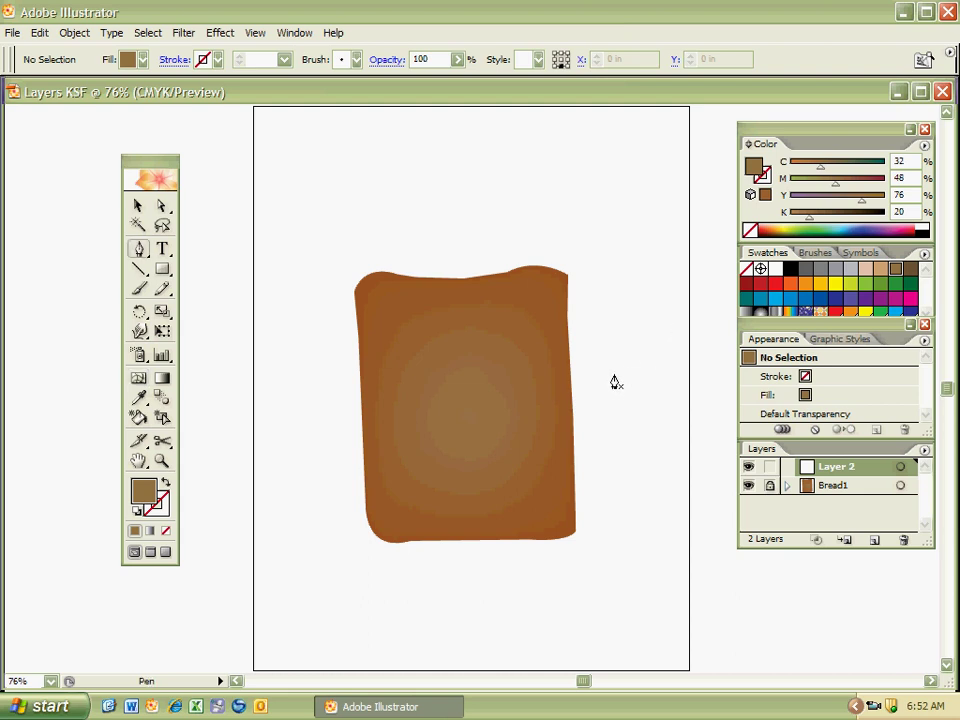
left_click(925, 310)
left_click(910, 284)
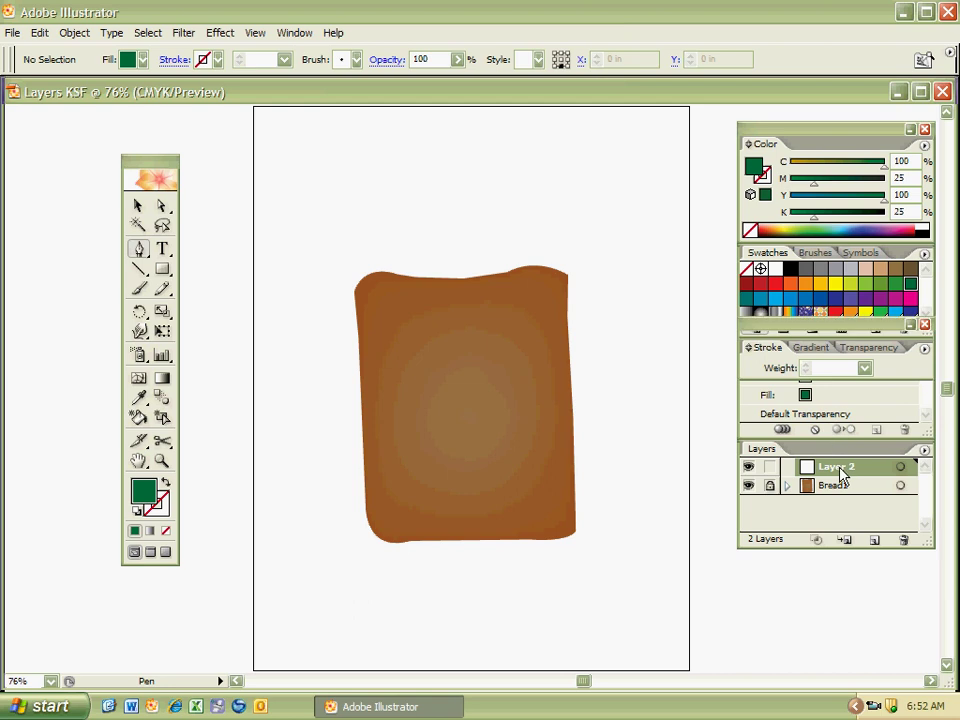
double_click(838, 468)
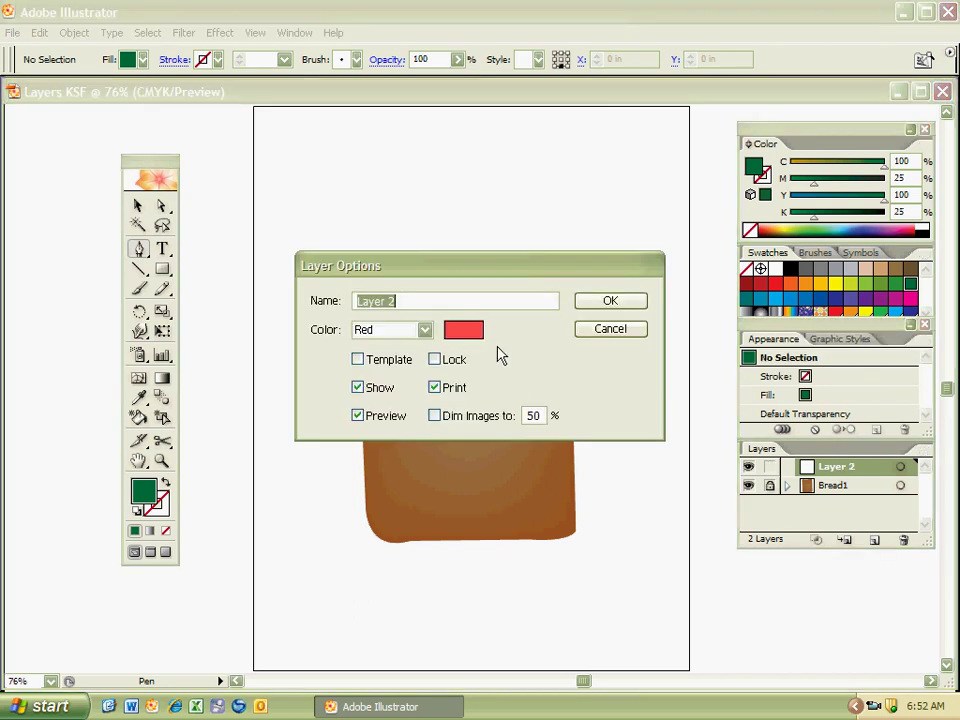
type("Lettuce")
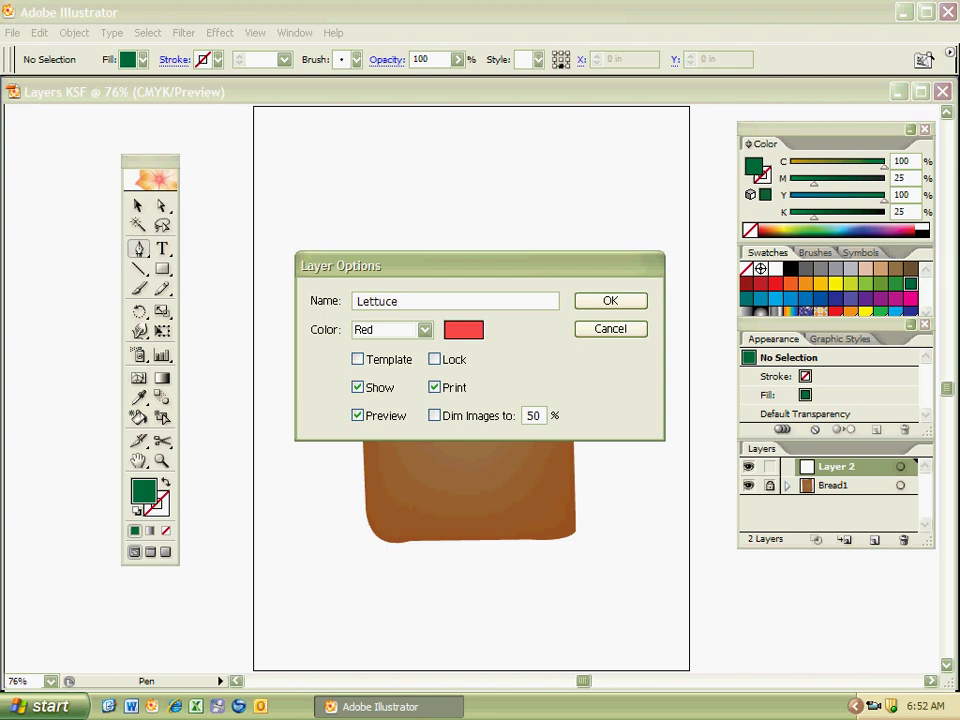
key("Return")
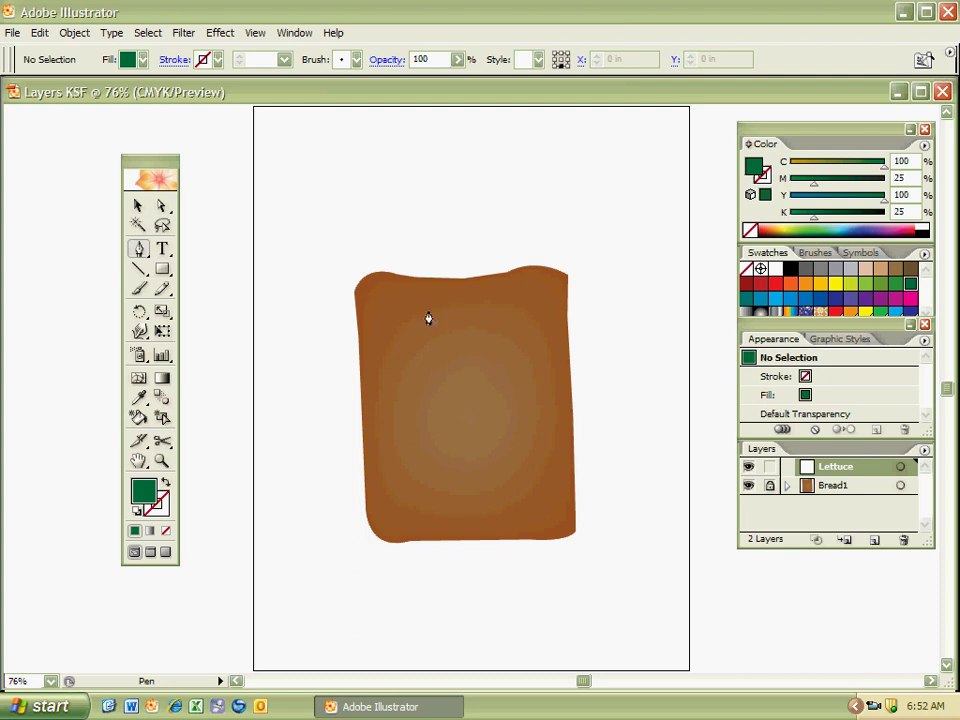
Draw a wavy, closed lettuce leaf outline over the bread with curved pen segments, leaving the bread's corners exposed
left_click(419, 272)
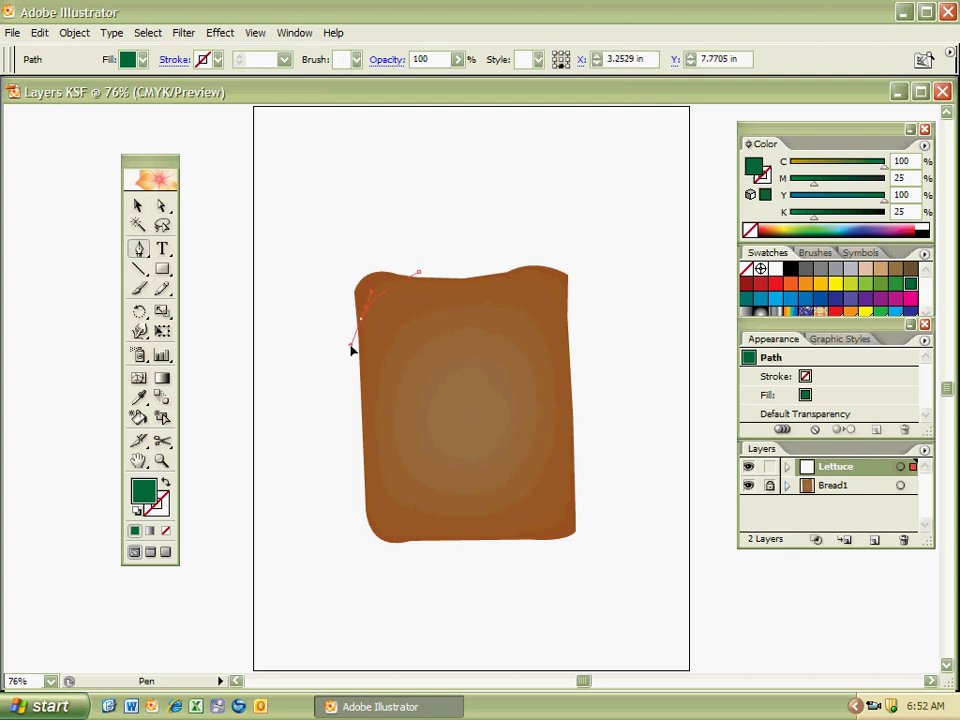
left_click_drag(352, 346, 350, 348)
left_click_drag(355, 403, 368, 526)
left_click_drag(404, 542, 401, 549)
left_click_drag(460, 555, 563, 342)
left_click_drag(499, 263, 428, 284)
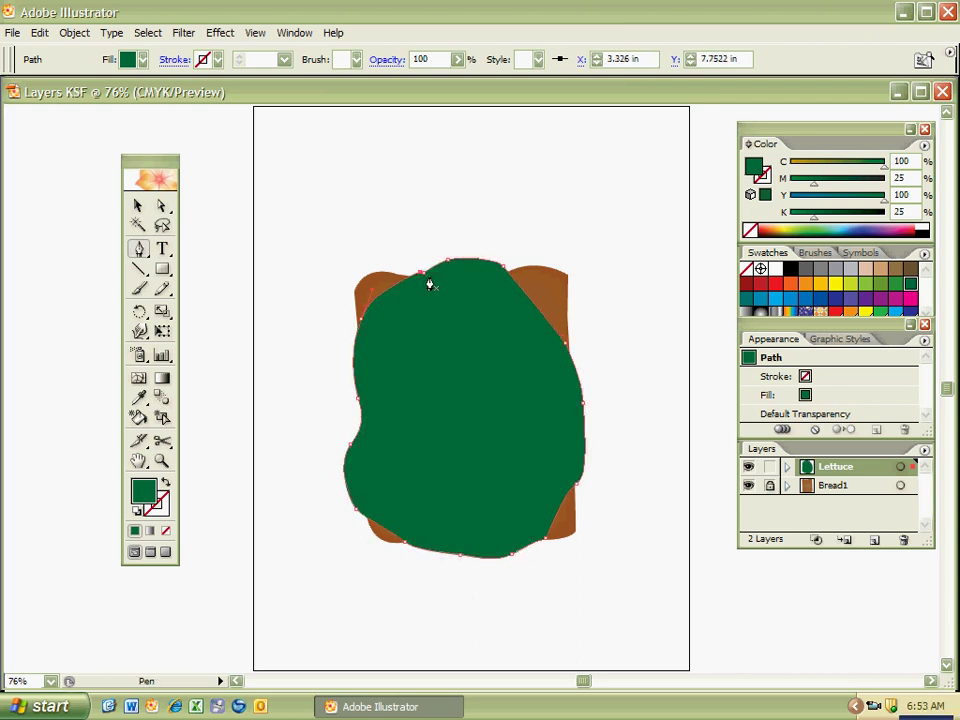
Examine up close where the lettuce outline's start and end meet along its upper edge, and leave the shape deselected
key("z")
left_click_drag(401, 259, 473, 334)
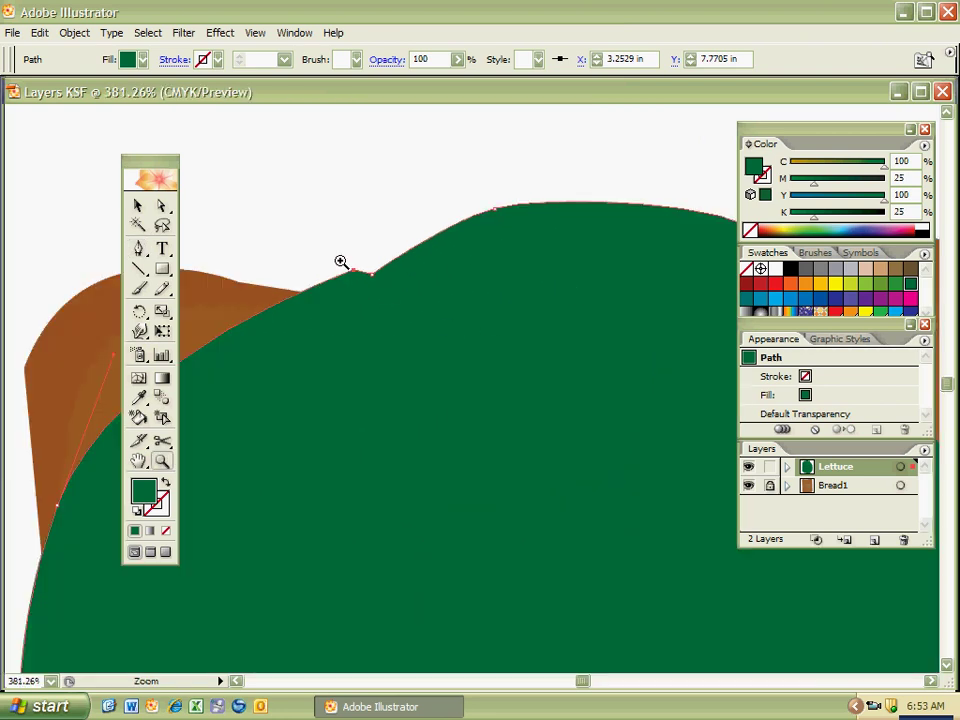
key("ctrl+0")
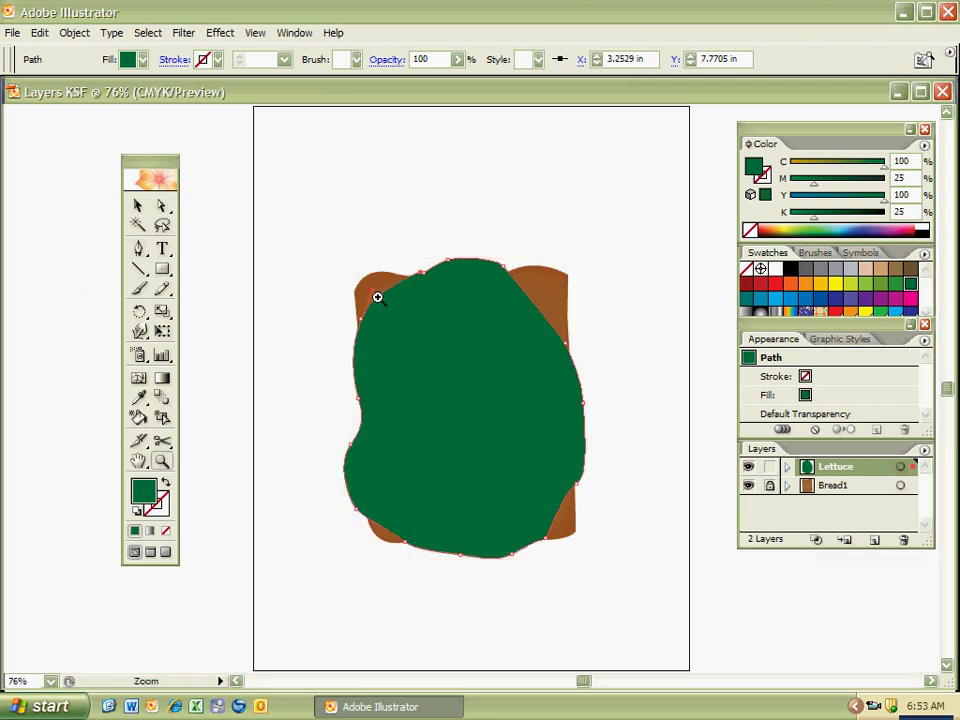
key("ctrl+shift+a")
key("z")
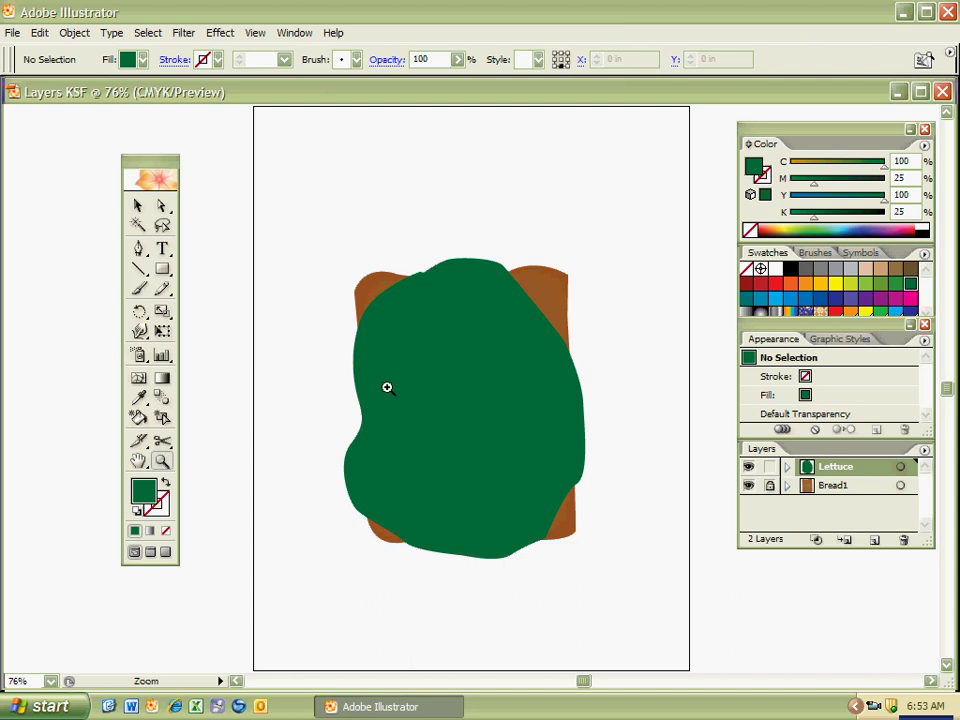
left_click(471, 405, "ctrl")
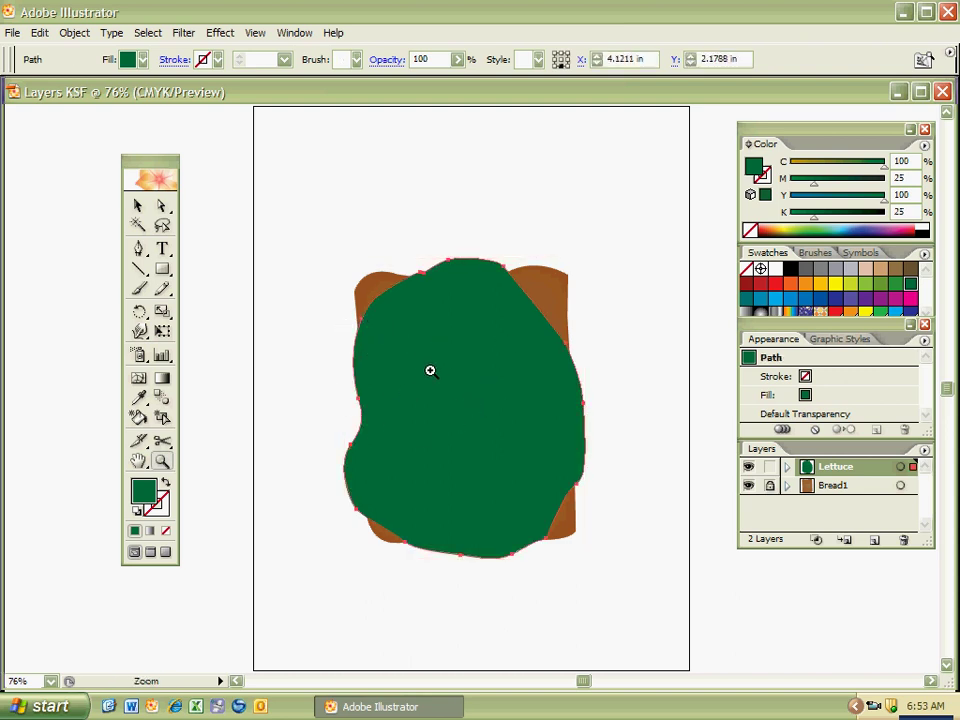
left_click(372, 346, "ctrl")
left_click(350, 349, "ctrl")
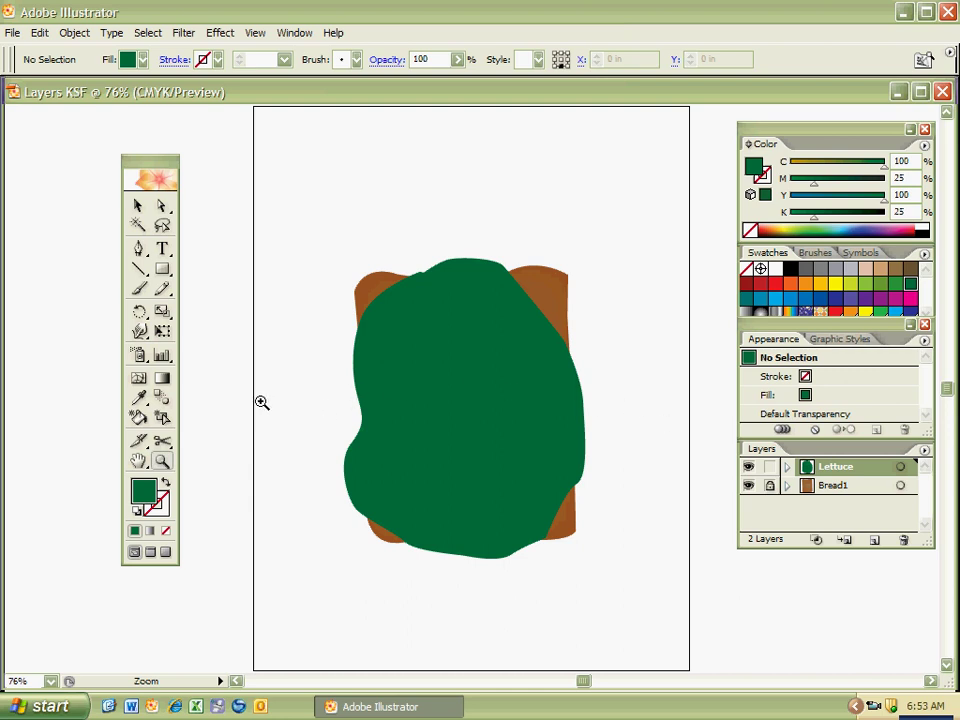
Add a gradient mesh highlight at the lettuce's center in lighter green (C 50, M 0, Y 100, K 25) and deselect it
key("u")
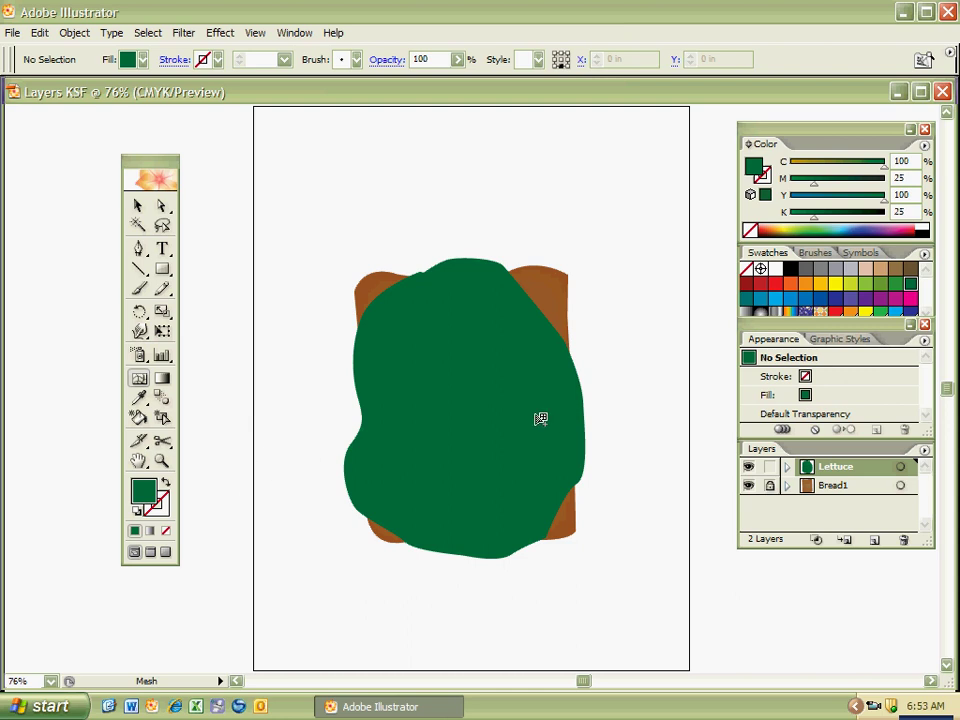
left_click(880, 284)
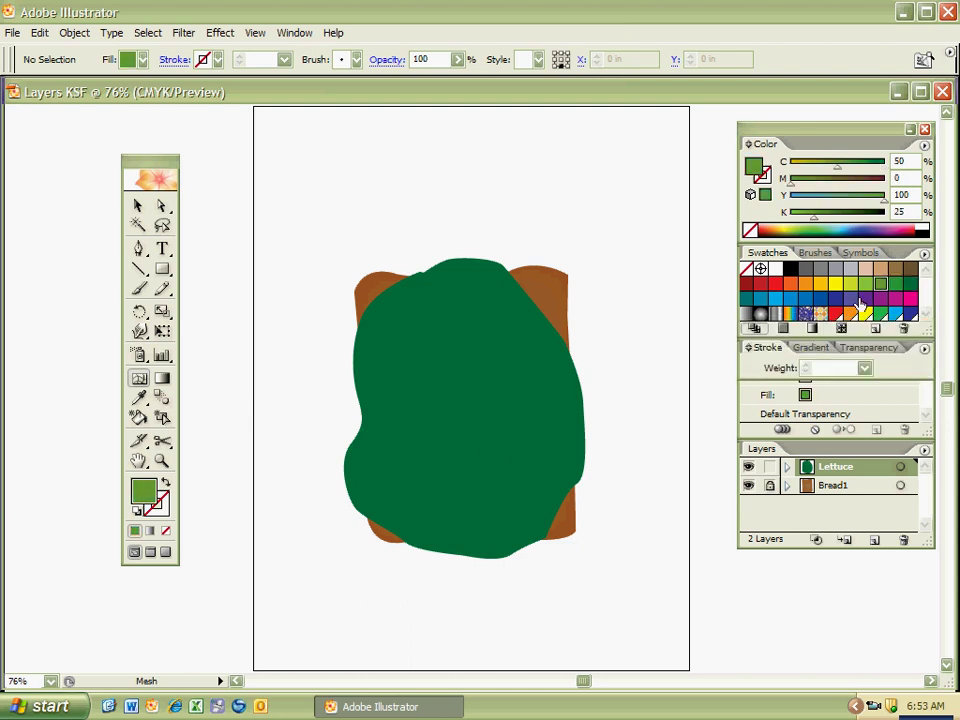
left_click(470, 401)
key("ctrl+shift+a")
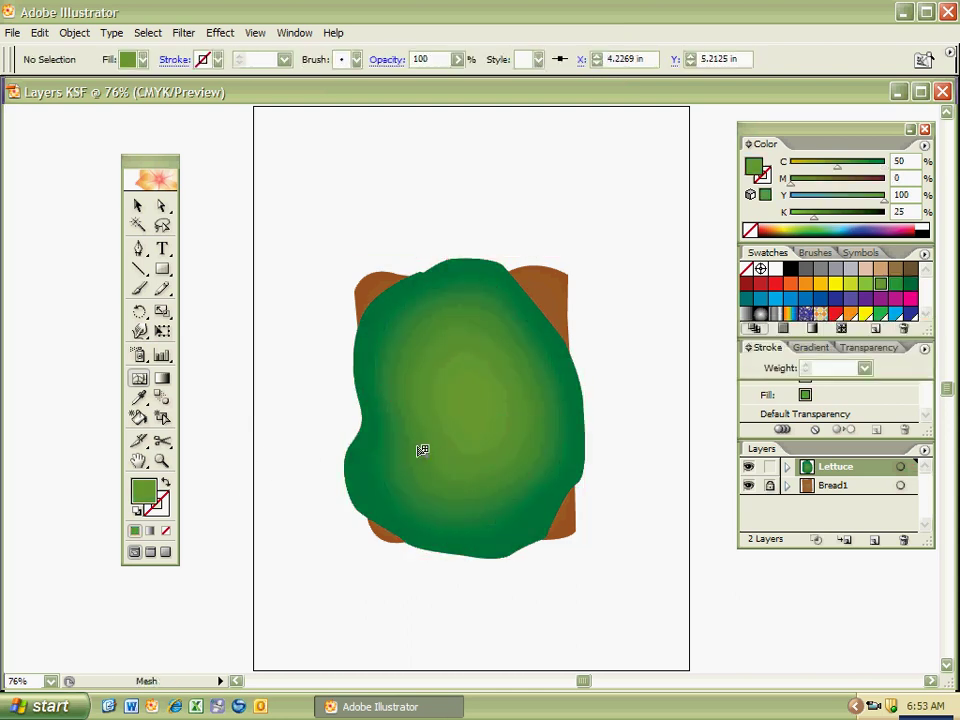
Lock the Lettuce layer and add a new layer named Tomato above it
left_click(769, 466)
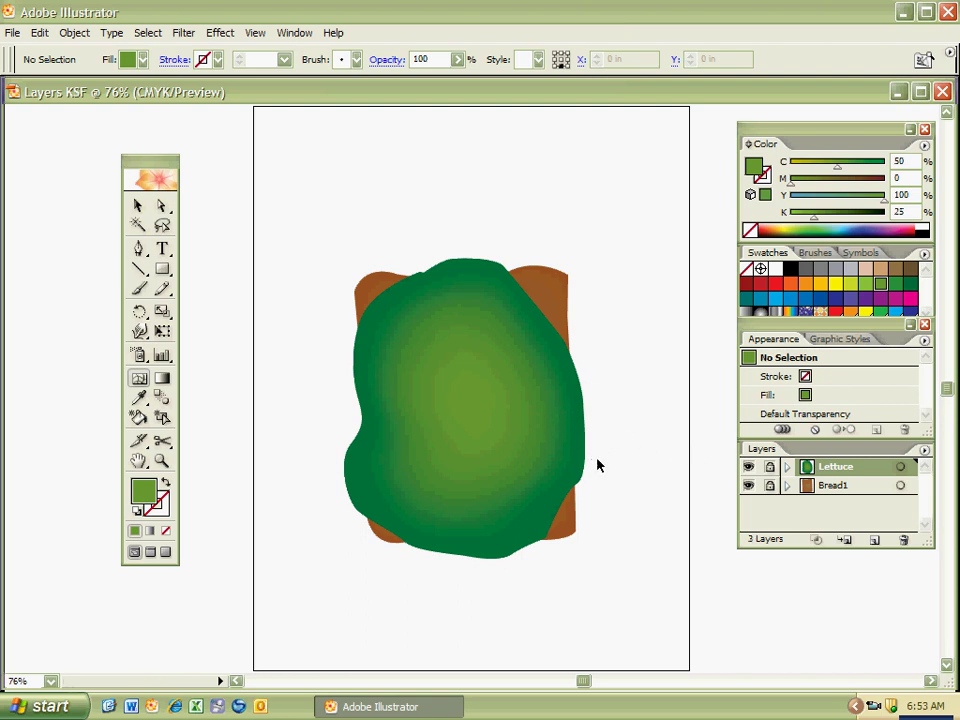
key("ctrl+l")
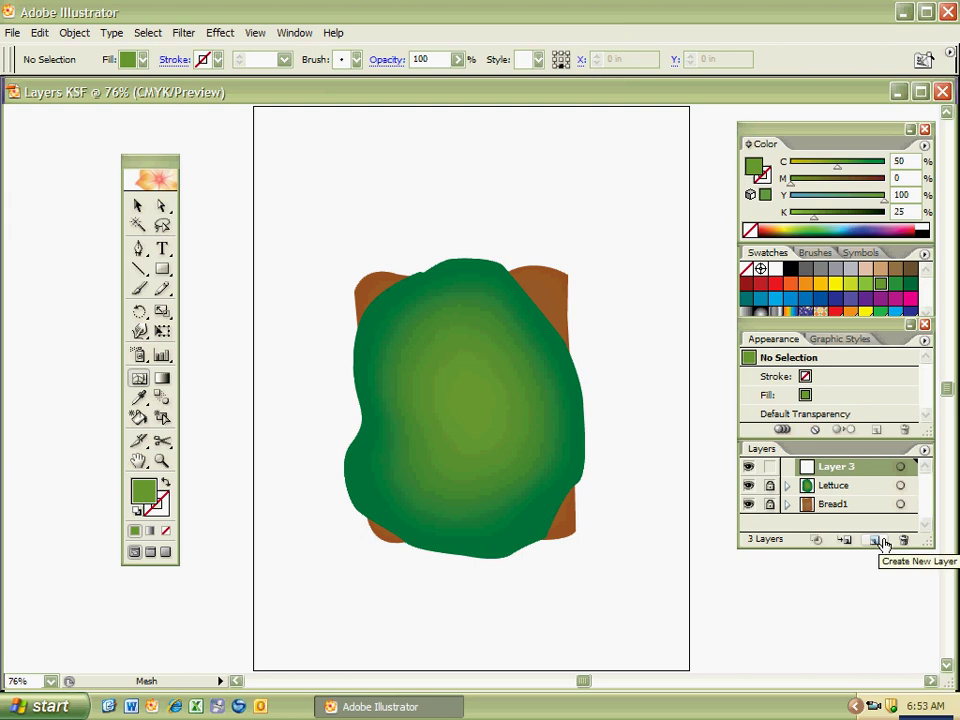
double_click(818, 468)
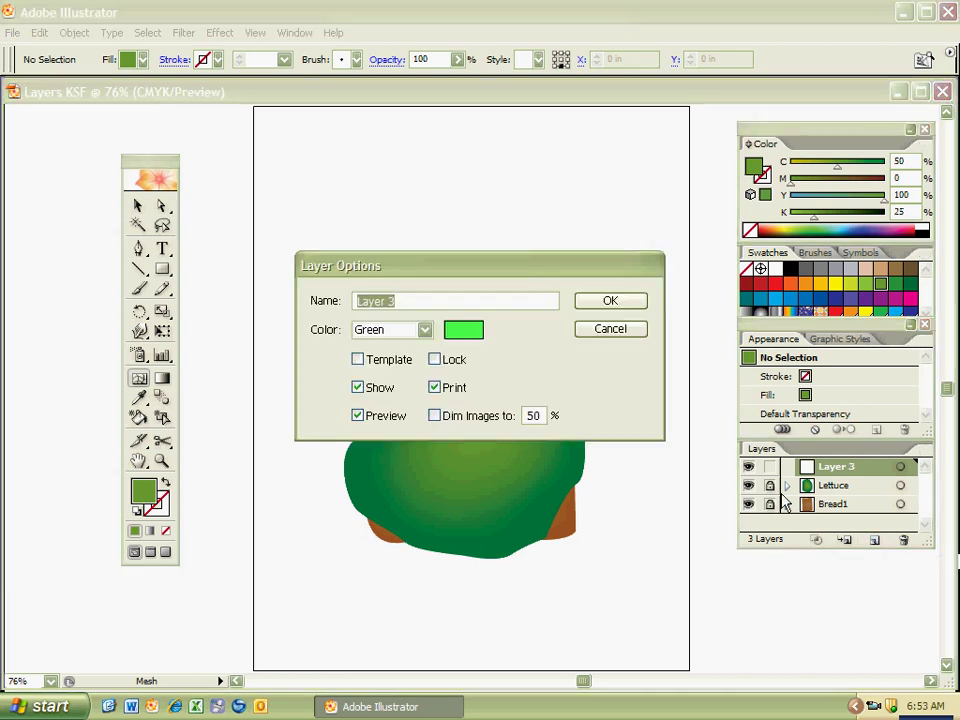
type("Tomato")
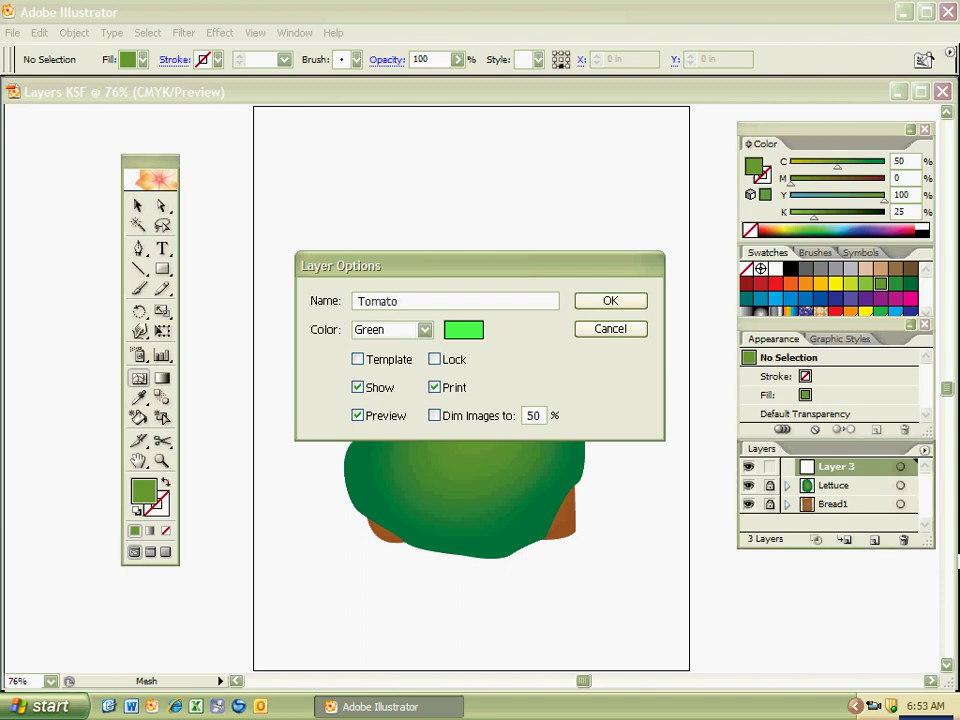
key("Return")
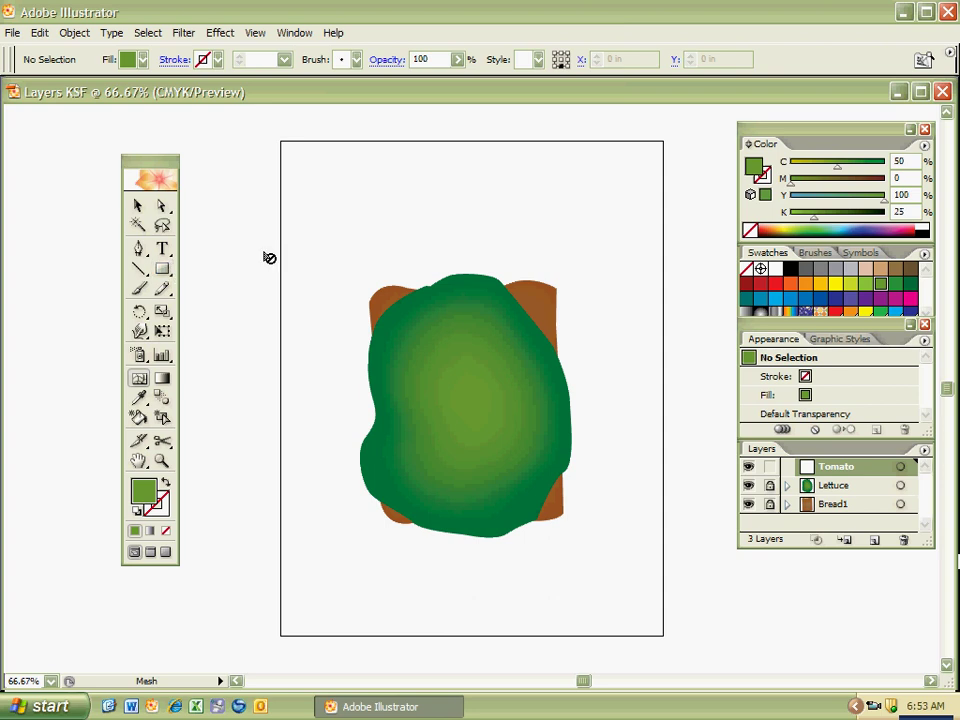
Detach the shape tools into a floating palette above the artboard and choose the Ellipse tool
left_click_drag(163, 271, 312, 286)
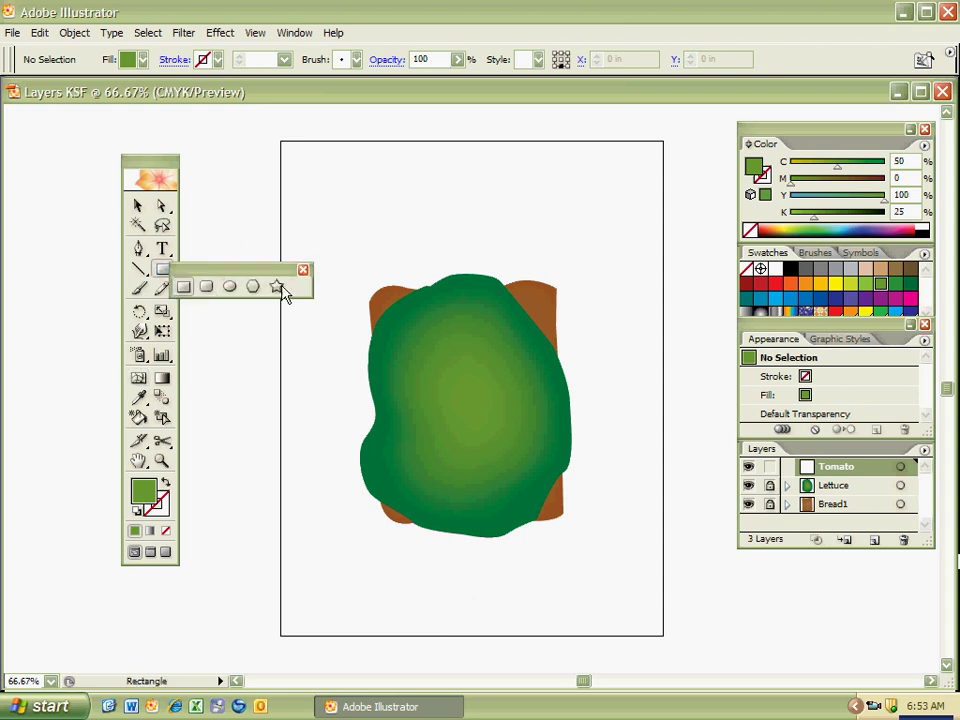
left_click_drag(246, 272, 488, 119)
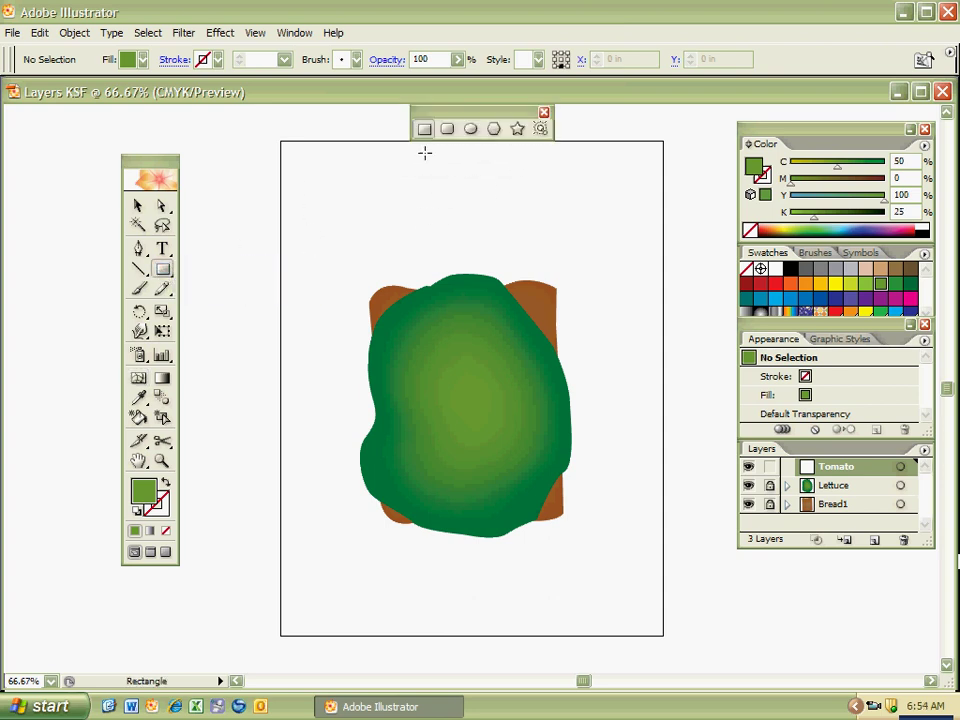
left_click(471, 129)
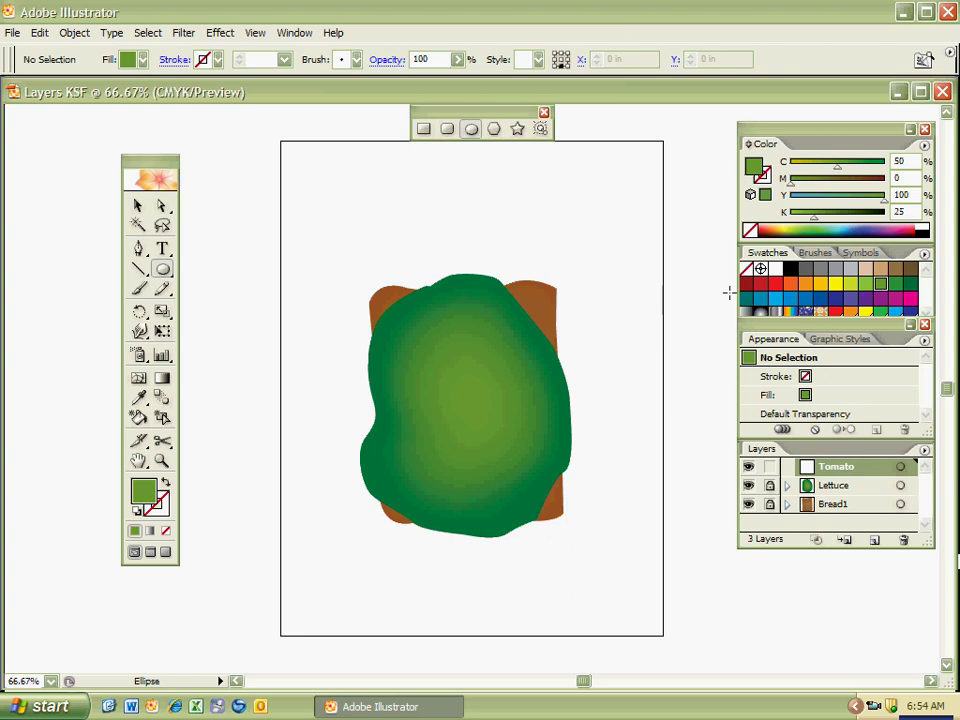
Set the fill to a dark red of C 0, M 100, Y 100, K 21
left_click(775, 286)
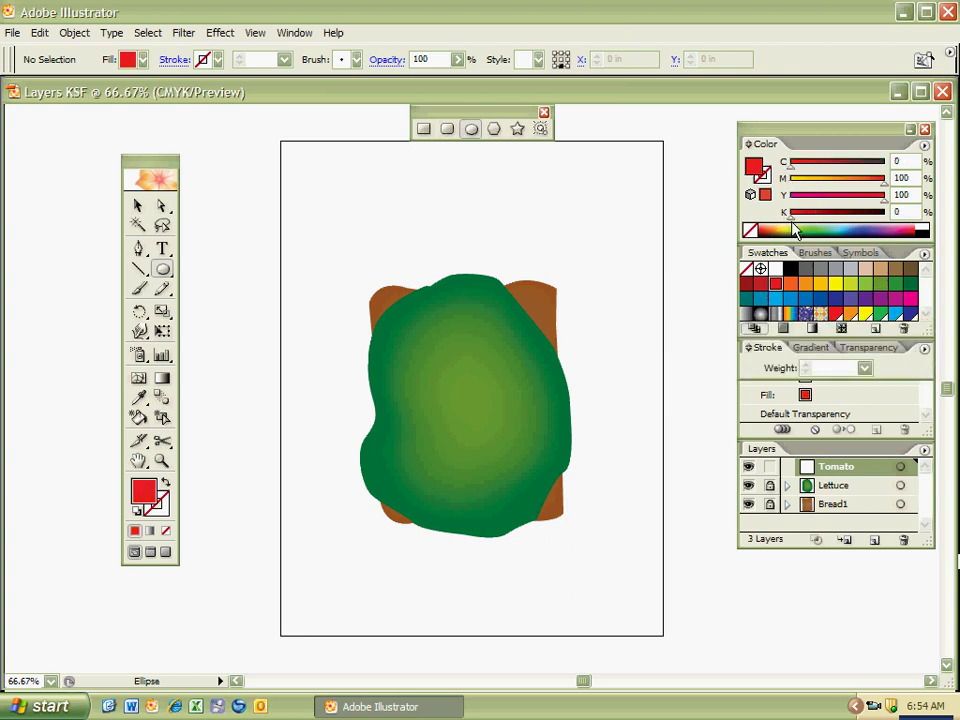
left_click_drag(791, 215, 811, 218)
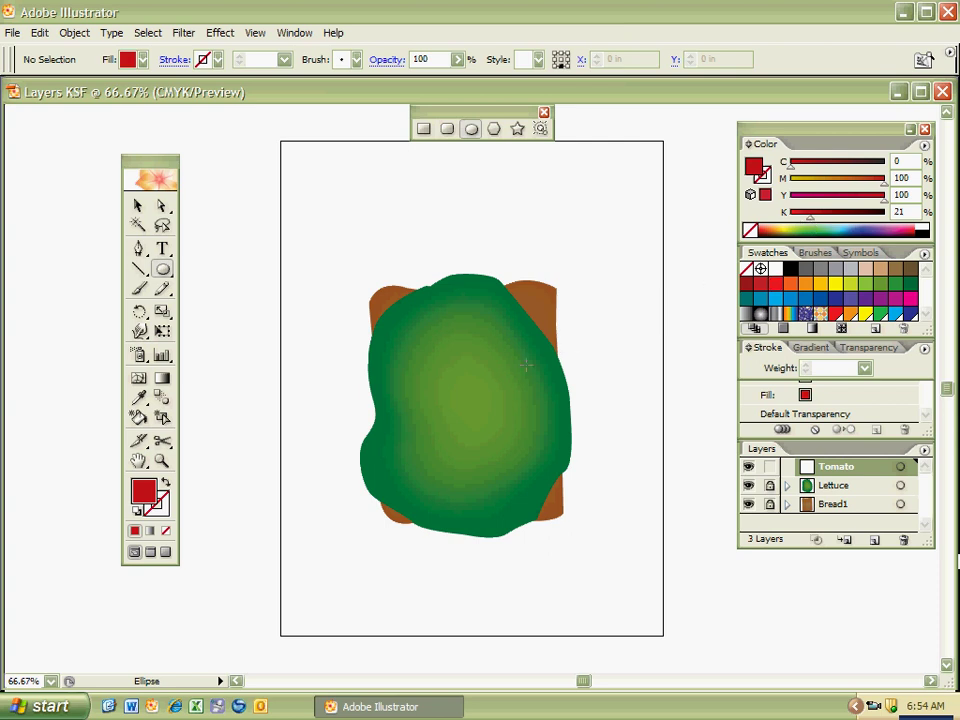
left_click(748, 144)
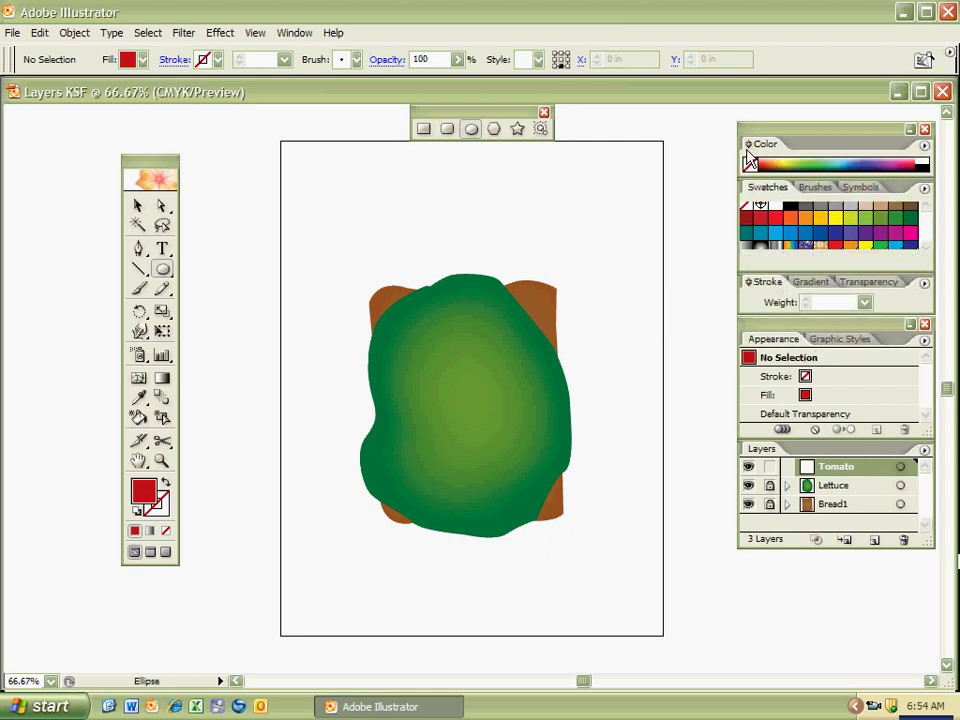
left_click(748, 144)
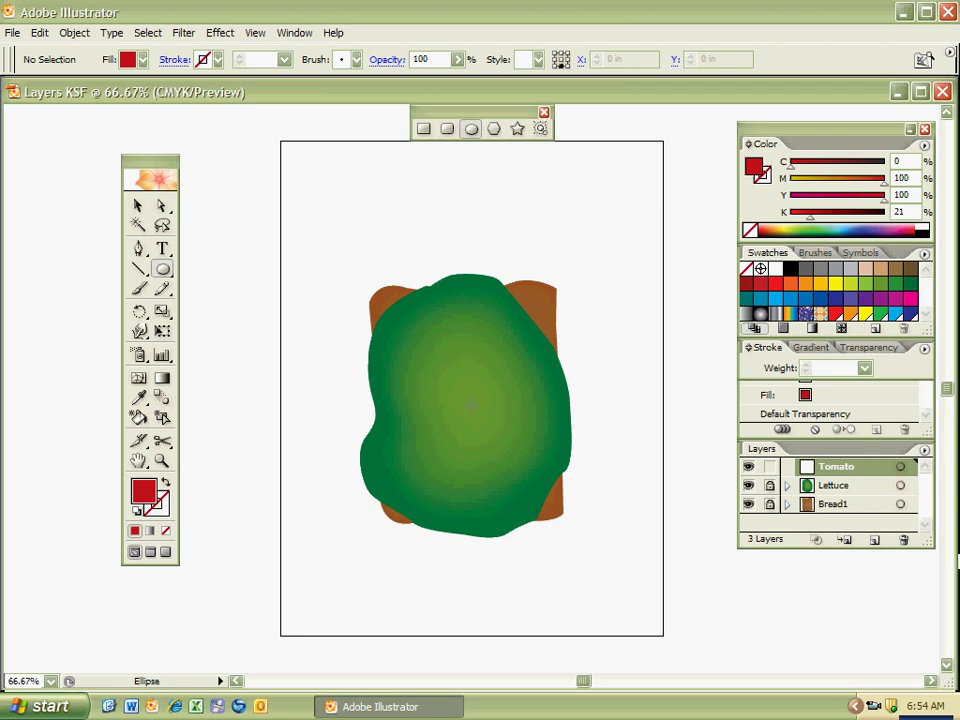
key("alt")
key("alt")
mouse_move(467, 402)
left_mouse_down()
mouse_move(514, 461)
mouse_move(530, 462)
mouse_move(598, 521)
mouse_move(533, 481)
mouse_move(506, 444)
left_mouse_up()
key("ctrl+z")
Draw a large red tomato circle outward from the lettuce's center, spanning nearly the lettuce's full width
left_click_drag(468, 392, 577, 479)
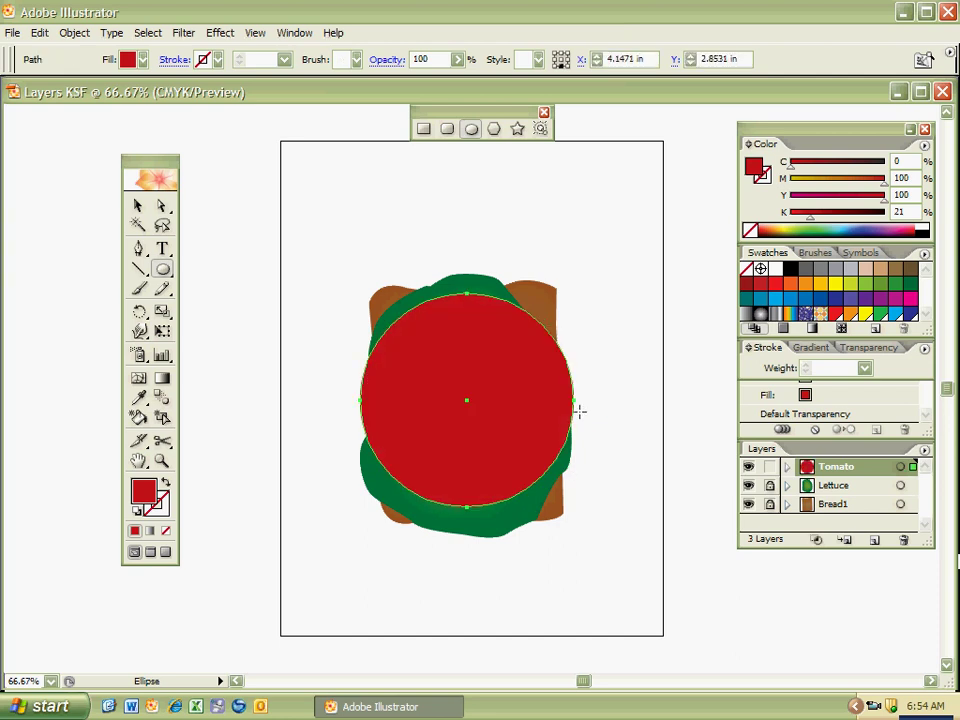
Unlock the Lettuce and Bread1 layers and shift the tomato, lettuce and bread out of their stack
key("ctrl+shift+a")
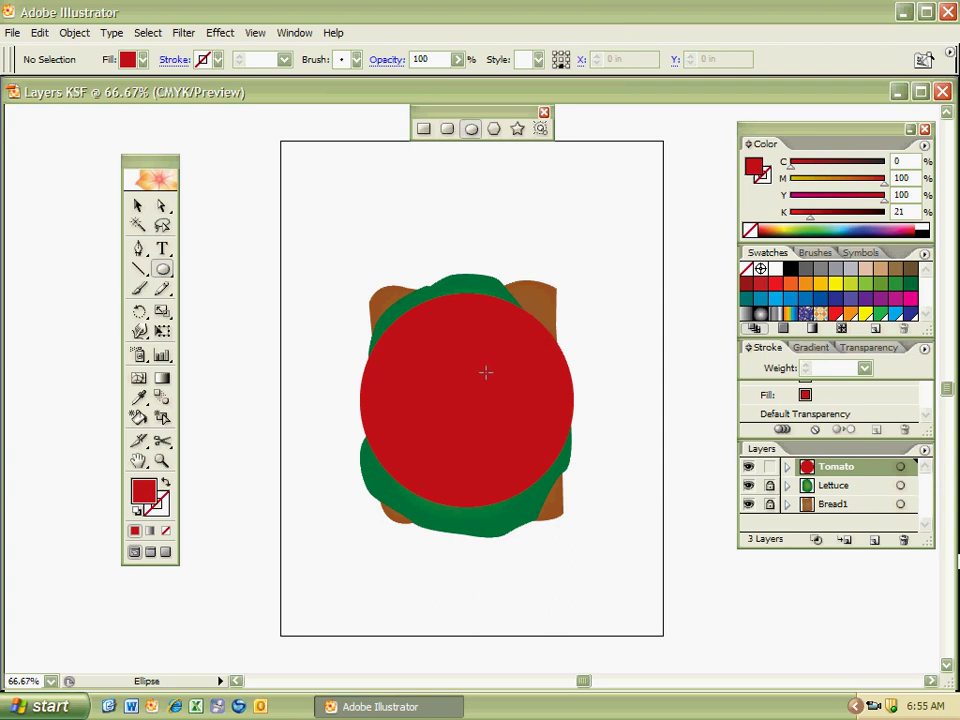
key("v")
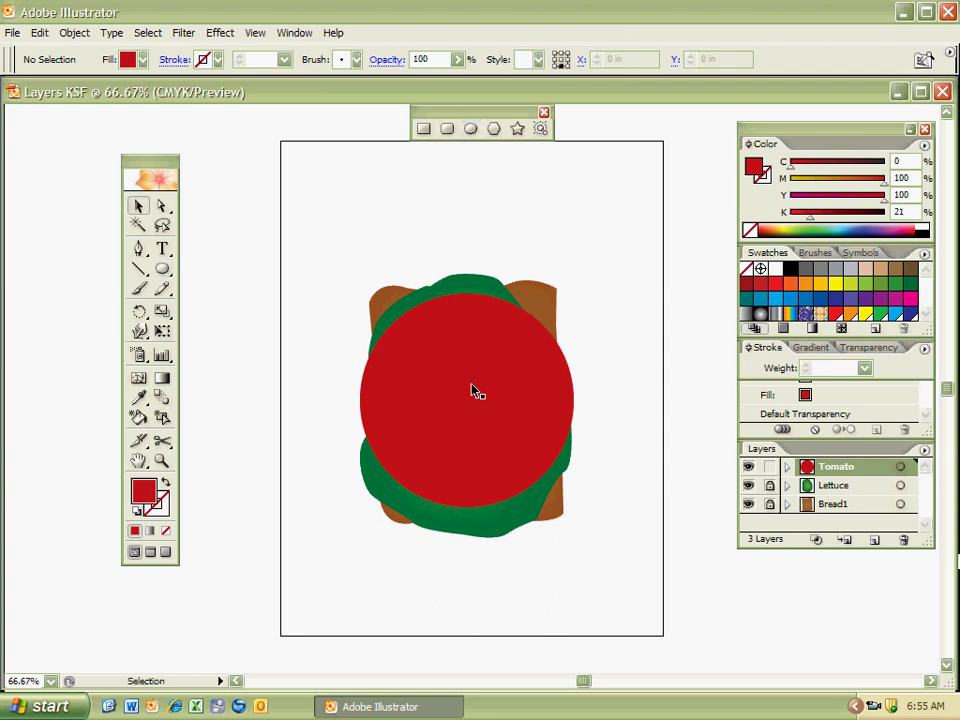
left_click(770, 485)
left_click(770, 504)
left_click_drag(478, 390, 495, 341)
left_click_drag(424, 358, 438, 390)
left_click_drag(564, 504, 463, 501)
Reposition the lettuce over the bread and the tomato over the lettuce, leaving the stack slightly right of the artboard's center
left_click(460, 515)
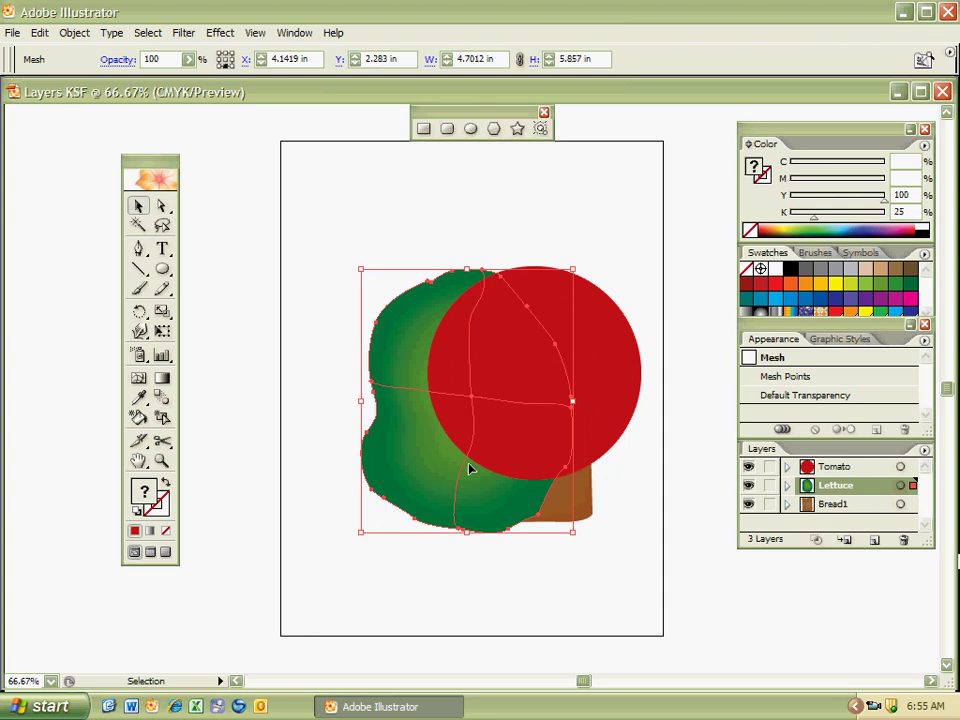
left_click_drag(463, 495, 494, 489)
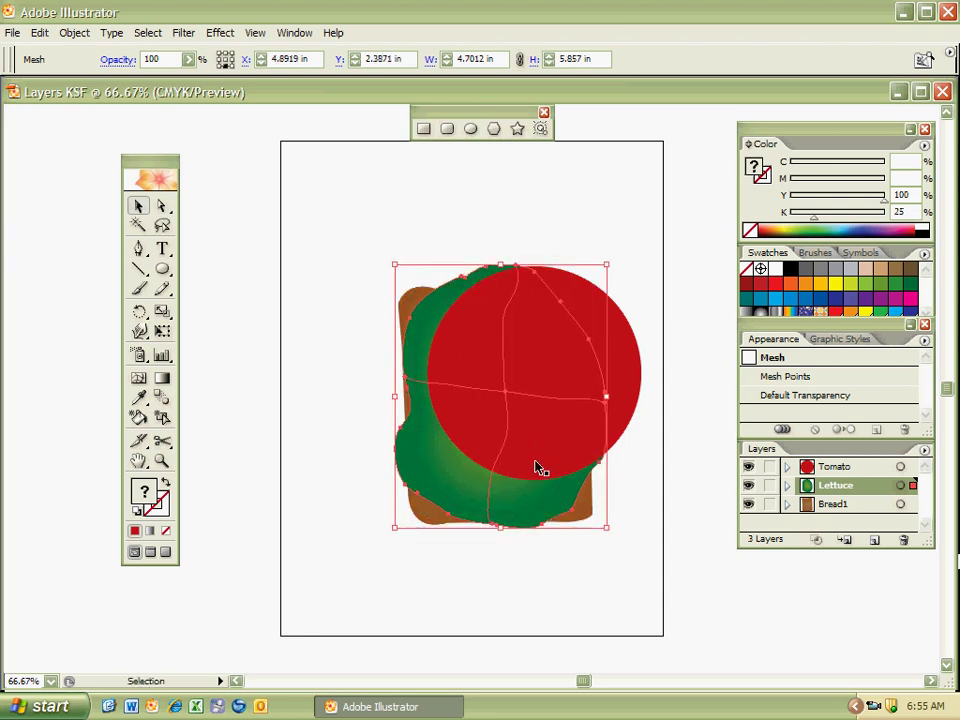
left_click(627, 510)
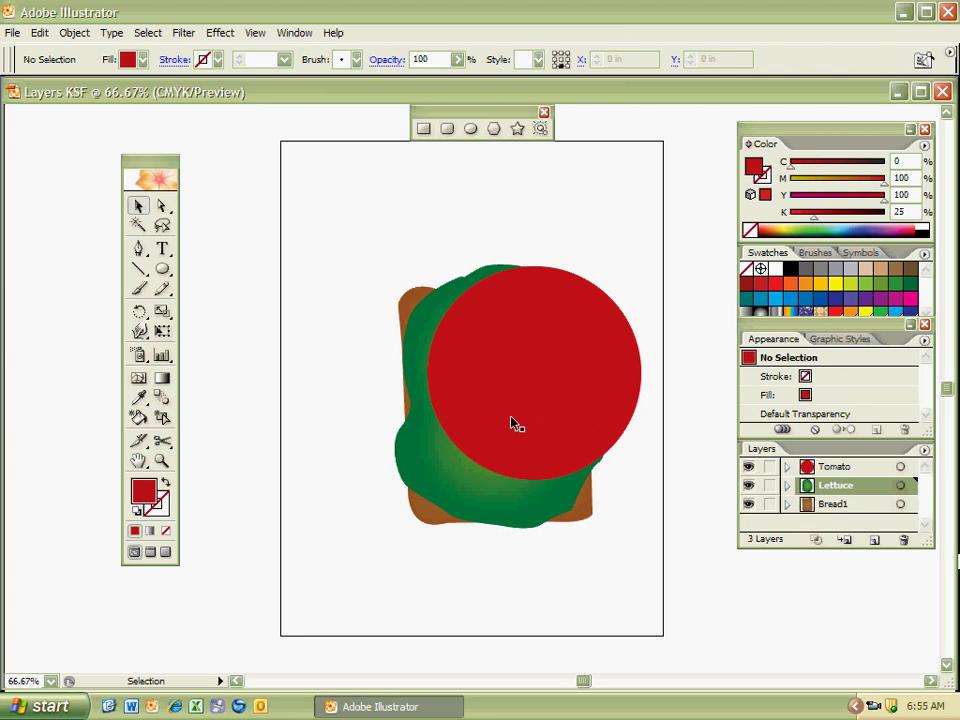
left_click_drag(546, 416, 510, 437)
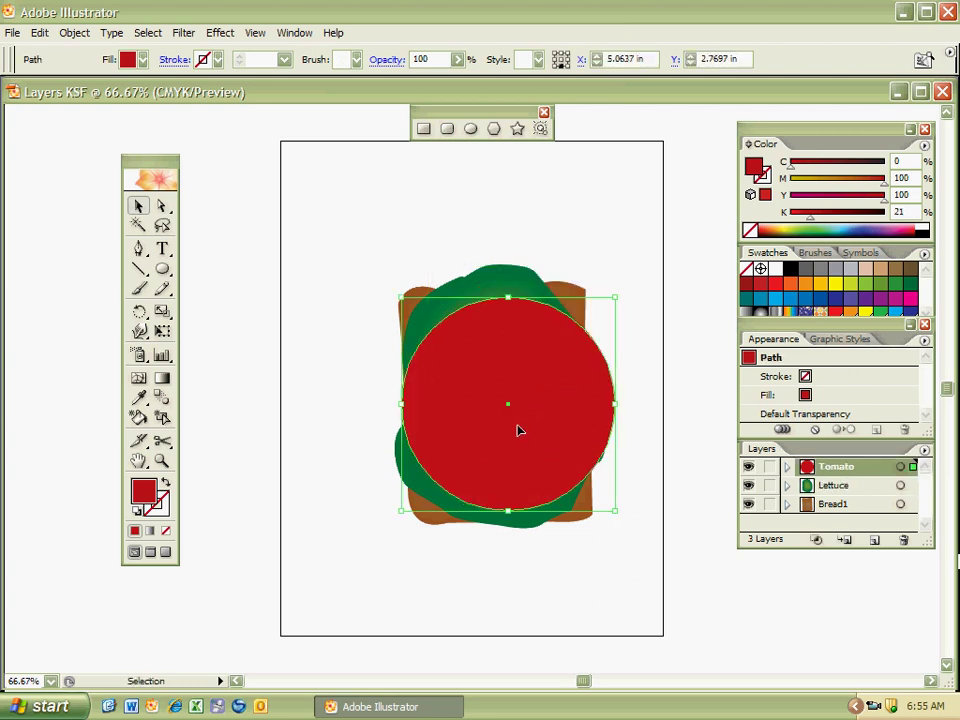
left_click_drag(518, 492, 605, 505)
left_click_drag(480, 495, 431, 514)
left_click(533, 516)
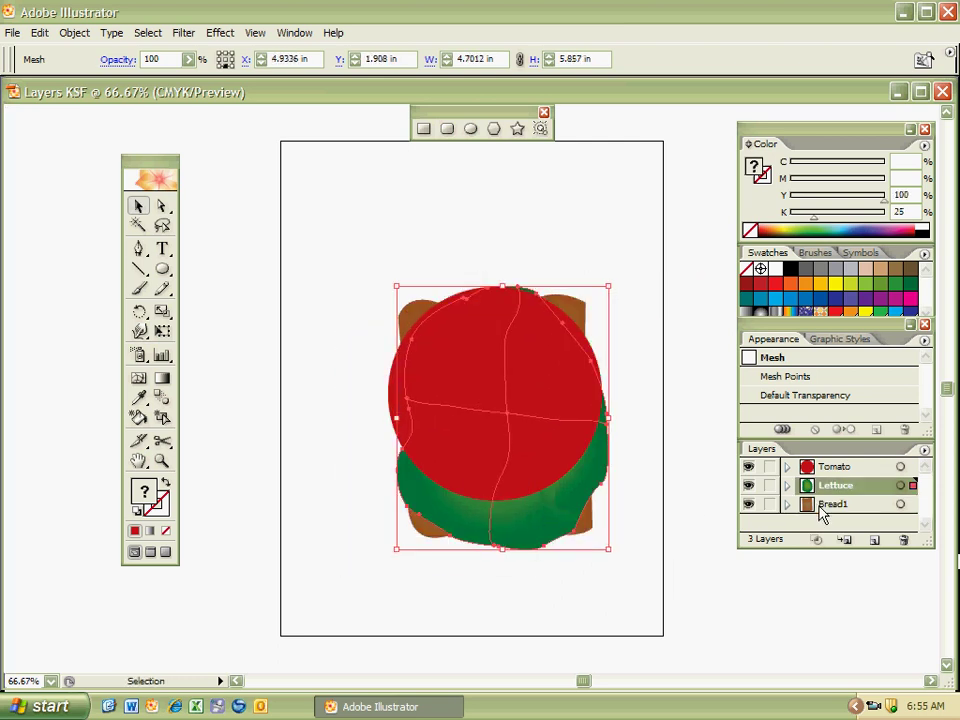
Lock the Lettuce and Bread1 layers, move the tomato circle off the lettuce, and center it on the lettuce again
left_click_drag(766, 485, 757, 500)
left_click_drag(507, 430, 378, 528)
left_click_drag(566, 478, 567, 494)
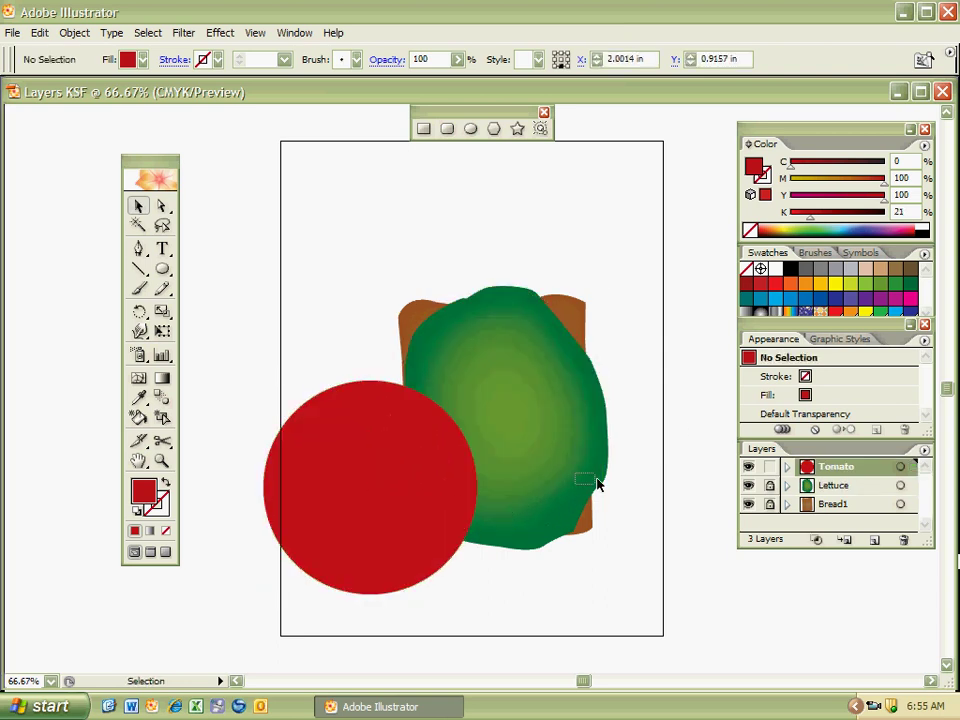
left_click_drag(411, 495, 535, 440)
left_click(617, 379)
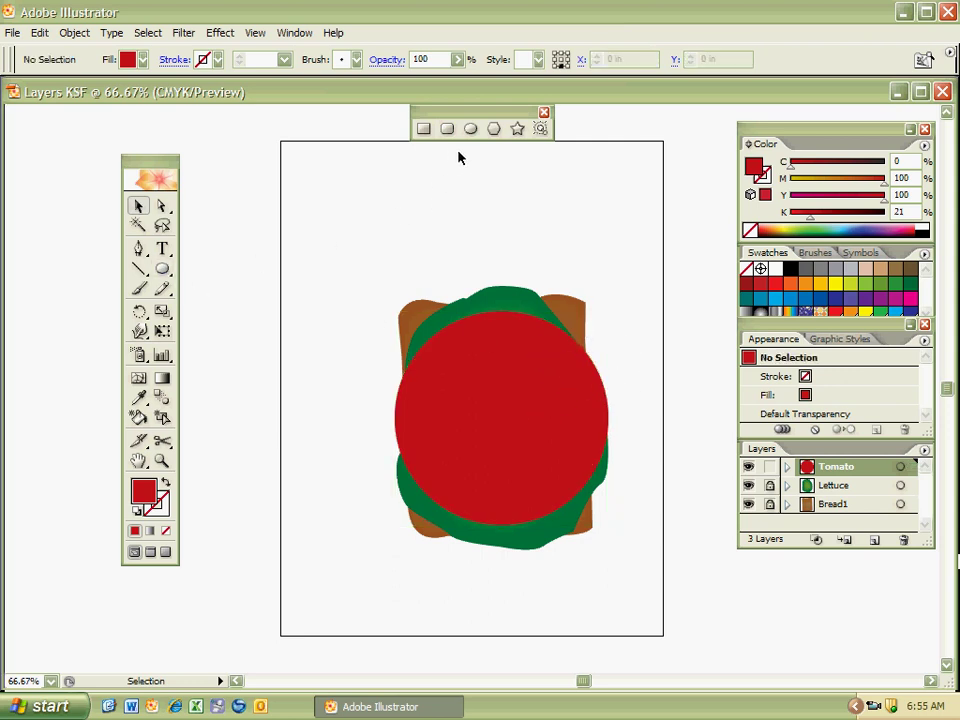
Draw an upright three-sided polygon in the empty upper-left area of the artboard
left_click(494, 128)
left_click_drag(347, 223, 340, 281)
key("Down")
key("Down")
key("Down")
key("shift")
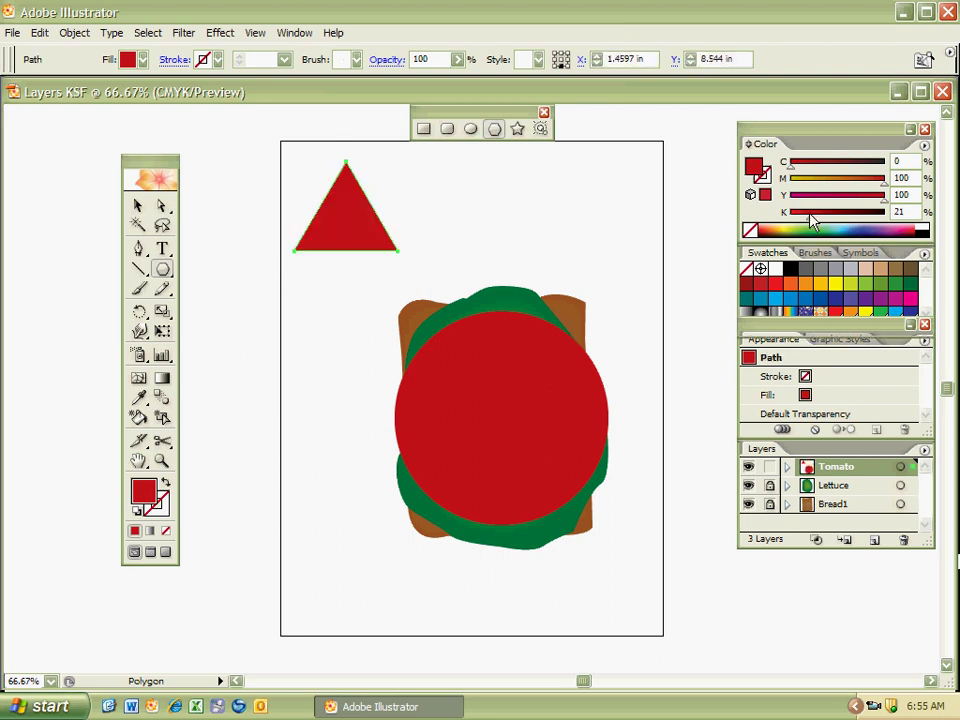
Set the triangle's fill to C 0, M 90, Y 90, K 0 and move it onto the artboard's left edge
left_click_drag(815, 222, 790, 220)
mouse_move(885, 190)
left_mouse_down()
mouse_move(868, 192)
mouse_move(884, 191)
left_mouse_up()
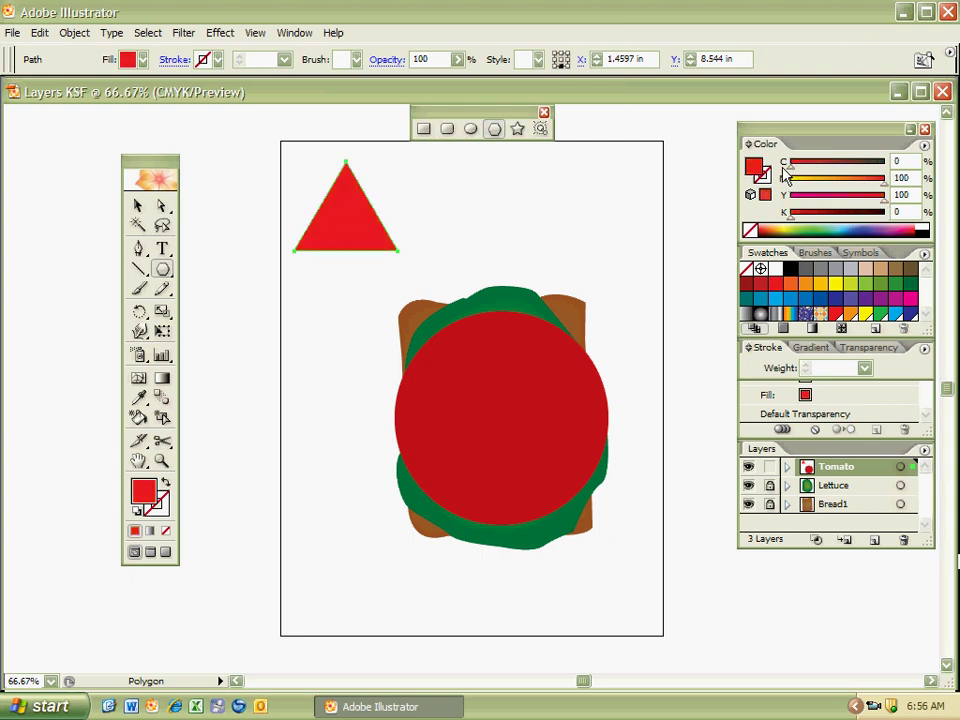
mouse_move(884, 205)
left_mouse_down()
mouse_move(876, 207)
mouse_move(885, 211)
left_mouse_up()
key("BackSpace")
key("BackSpace")
key("BackSpace")
left_click(790, 232)
left_click(487, 392)
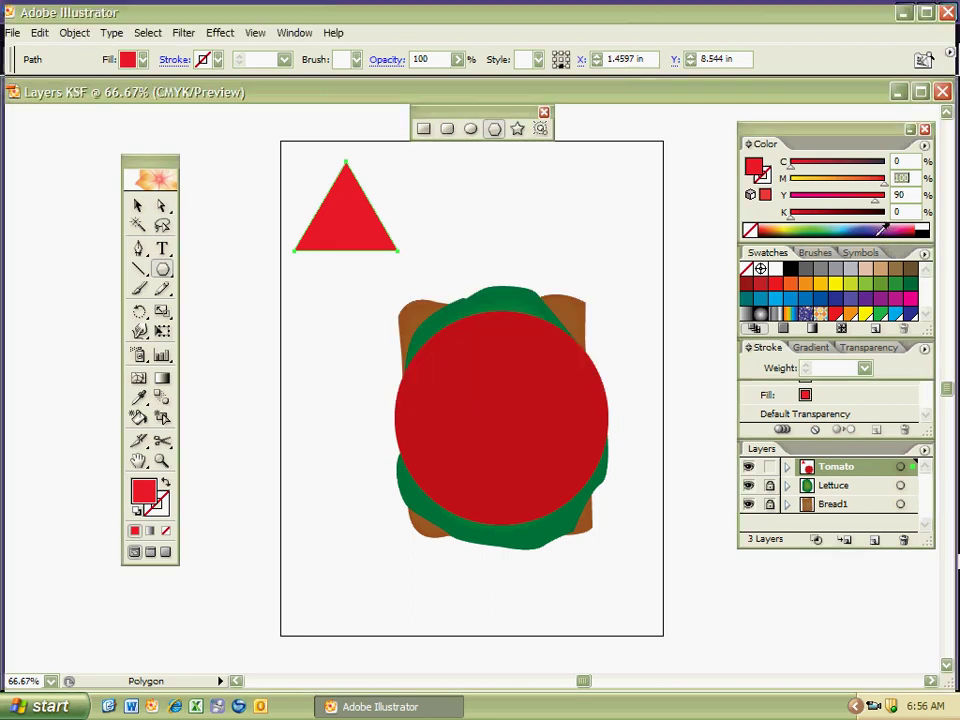
type("90")
key("Return")
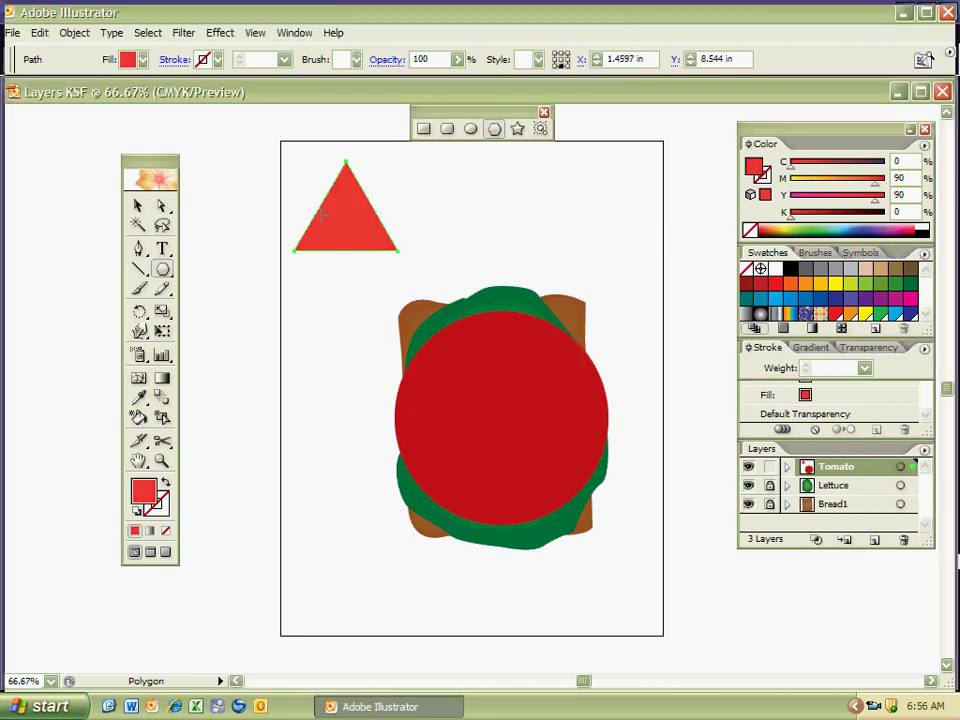
left_click(328, 285, "ctrl")
left_click_drag(349, 236, 288, 343)
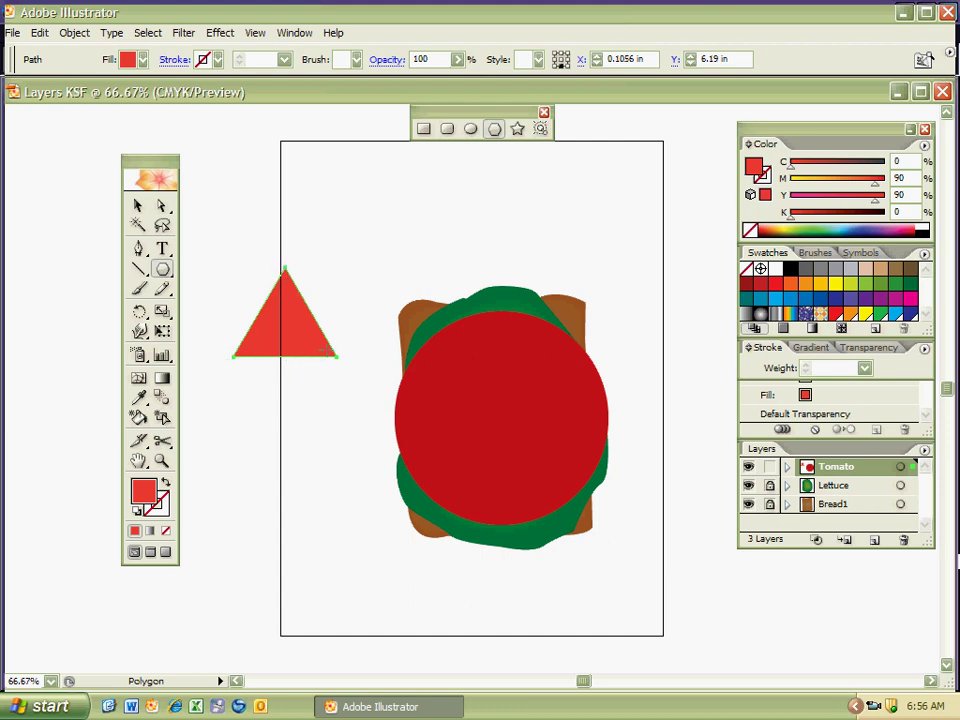
Try stretching the whole triangle upward by its bounding box, and undo the stretch
left_click(138, 205)
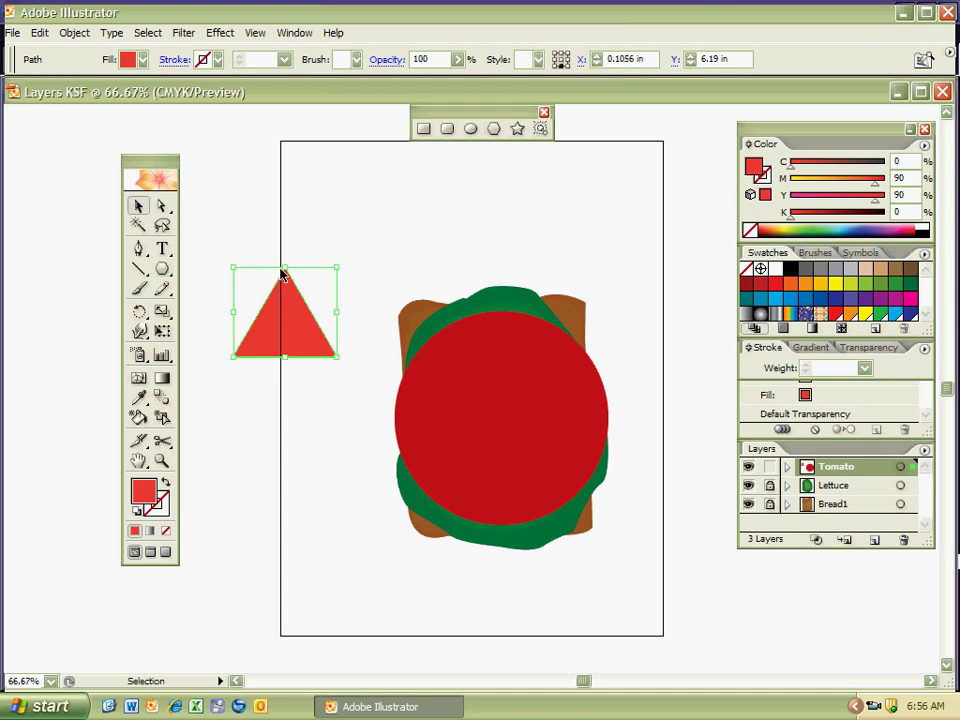
left_click_drag(287, 268, 290, 170)
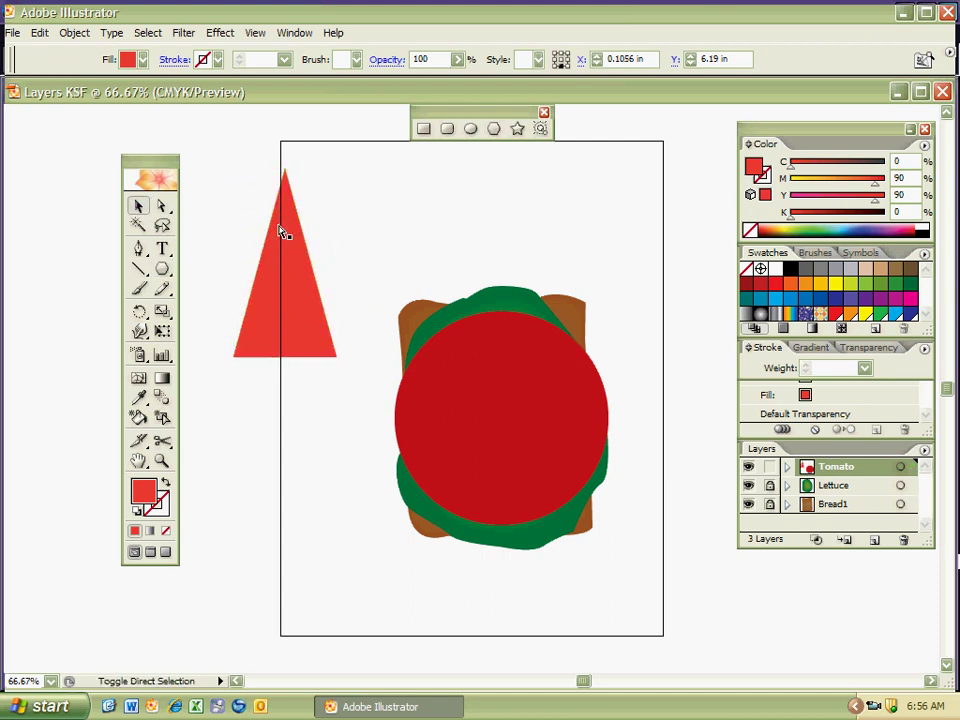
key("ctrl+shift+a")
key("ctrl+z")
key("ctrl+shift+a")
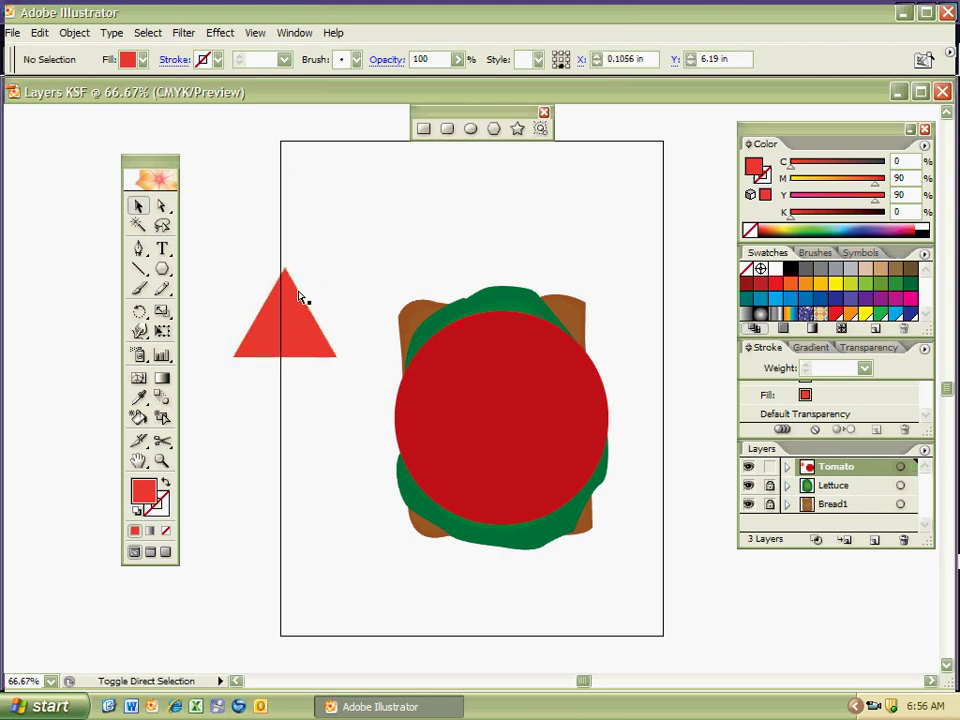
Reshape the triangle into a tall narrow wedge by raising its apex and moving both base corners inward with Direct Selection
left_click(165, 210)
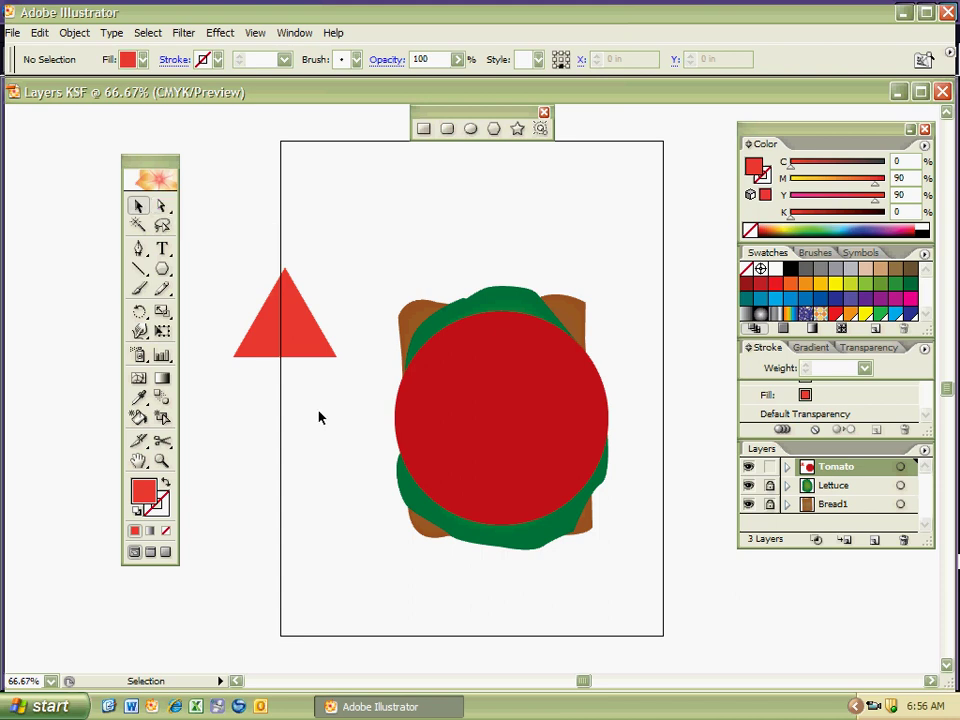
left_click(286, 272)
left_click_drag(287, 270, 283, 215)
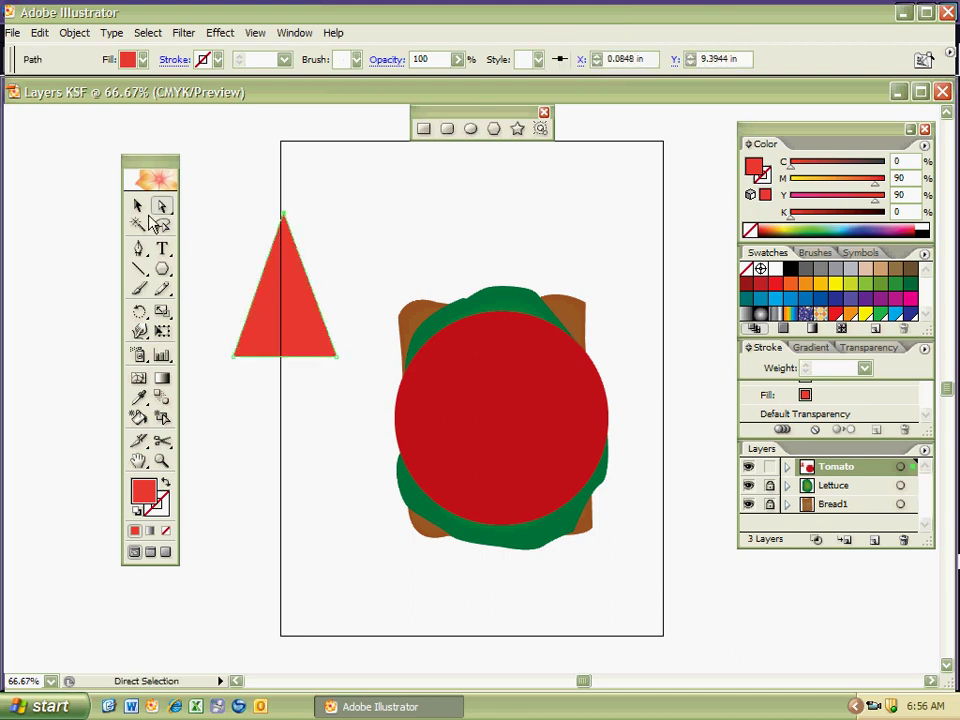
left_click_drag(220, 342, 252, 390)
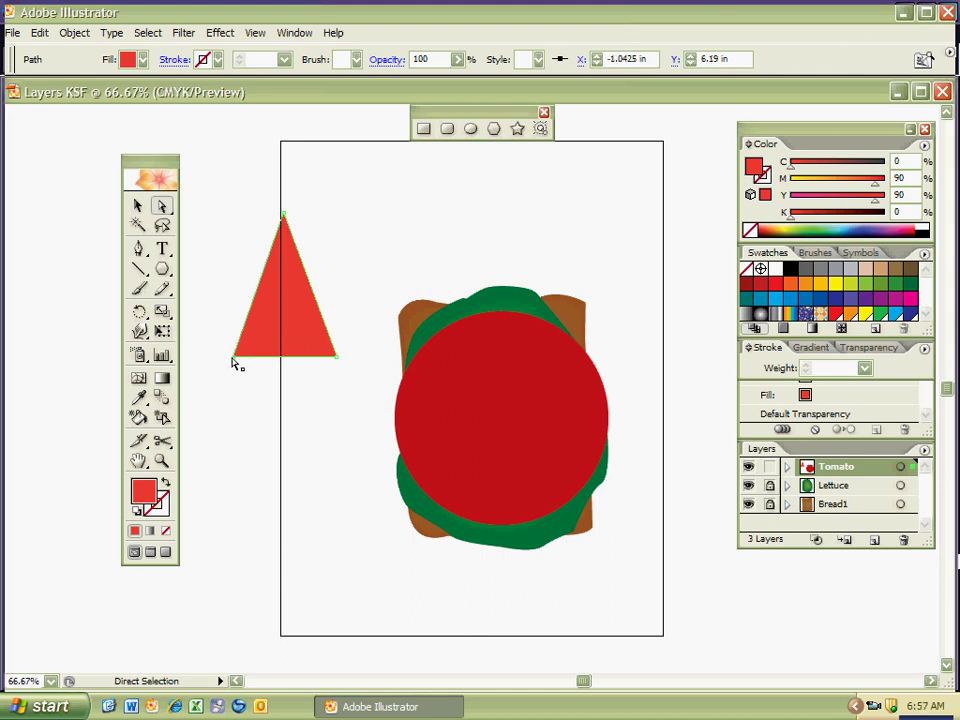
left_click_drag(234, 358, 252, 358)
left_click(337, 356)
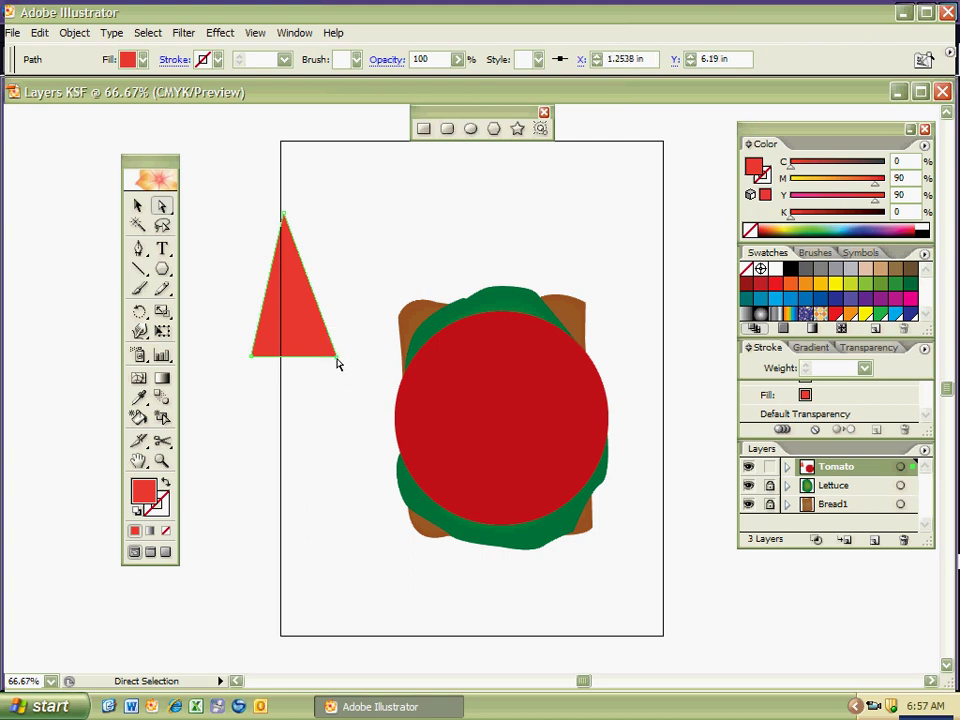
left_click_drag(337, 356, 311, 357)
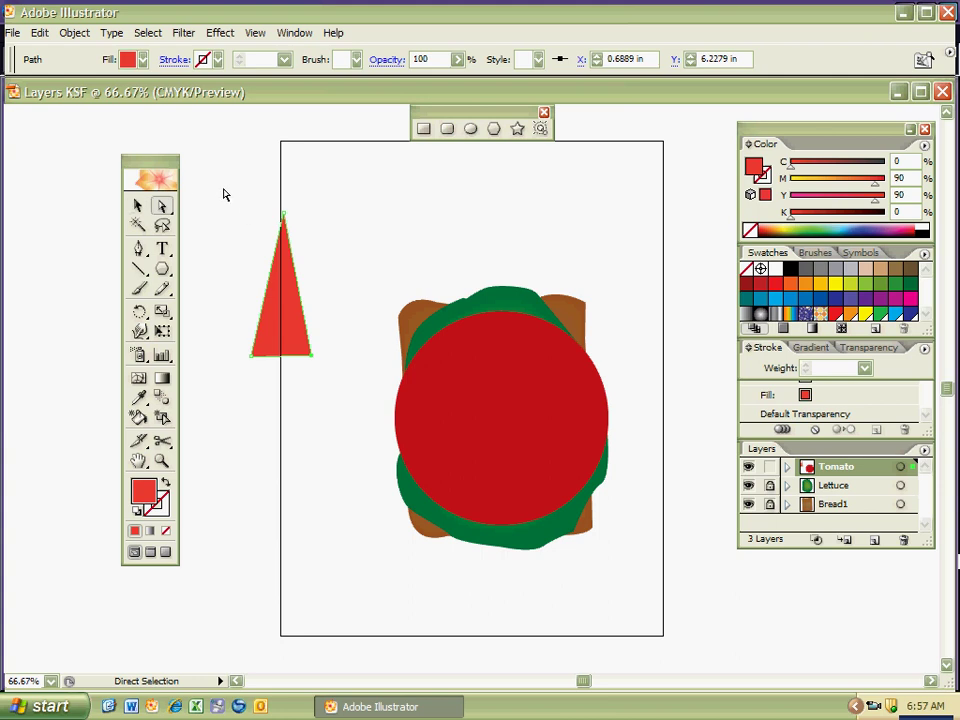
Rotate and shrink the wedge, and place it on the tomato with its tip just below the center
left_click(139, 207)
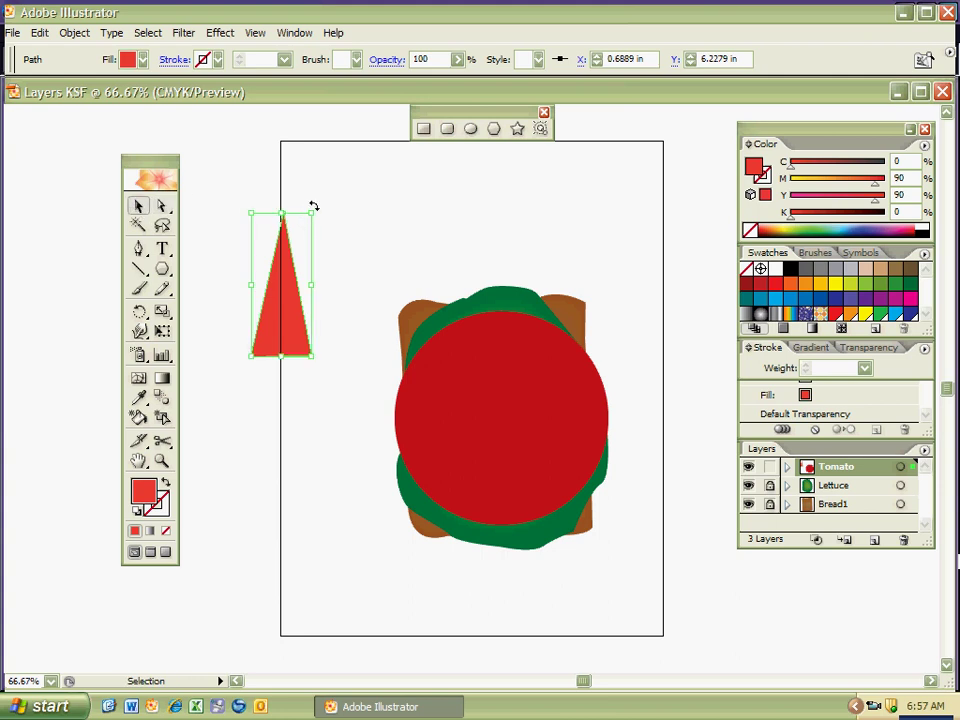
left_click_drag(314, 207, 333, 228)
left_click_drag(341, 224, 498, 455)
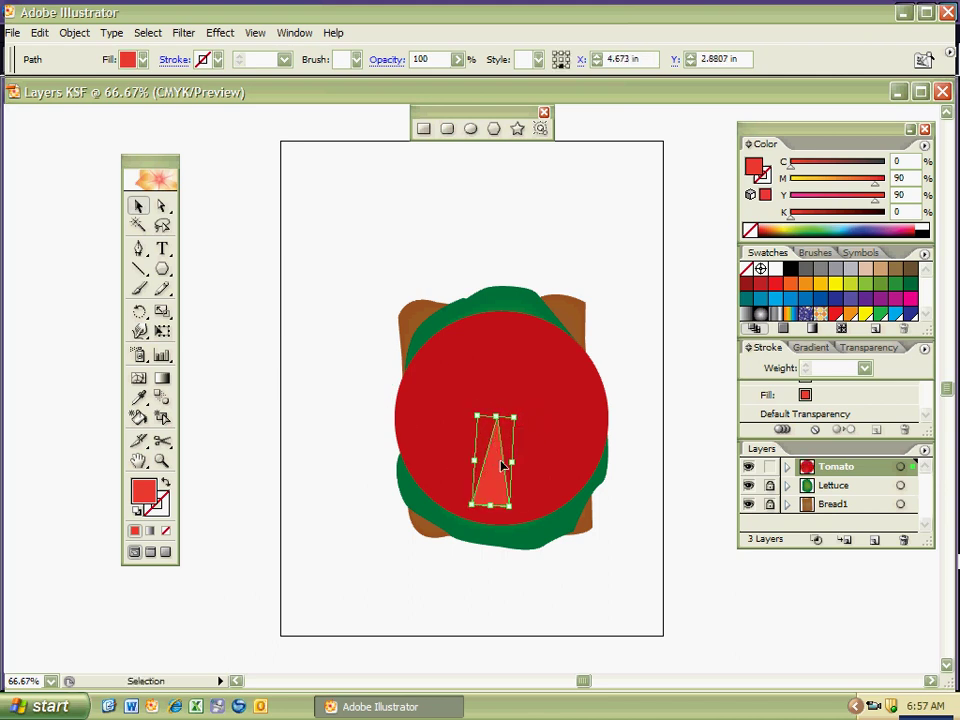
left_click(377, 441)
left_click(493, 475)
Draw a second triangle near the artboard's upper-left corner and reshape it into a slanted wedge by moving its anchor points
left_click(162, 269, "alt")
left_click_drag(258, 265, 276, 328)
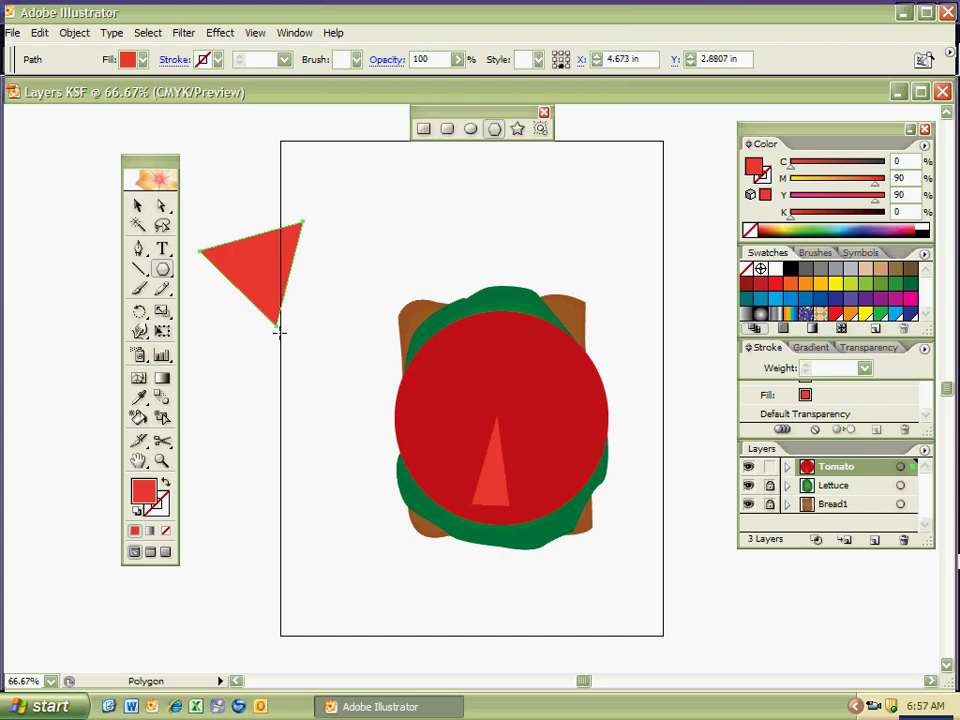
key("a")
left_click(290, 210)
left_click_drag(298, 222, 375, 180)
left_click(338, 190)
left_click(354, 200)
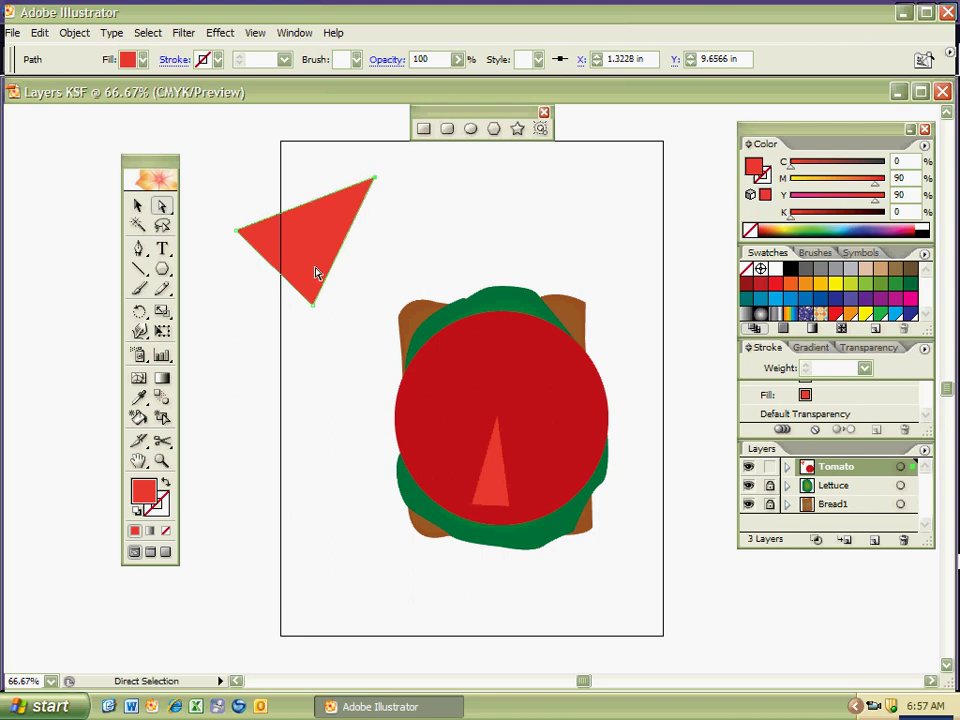
left_click_drag(313, 306, 298, 278)
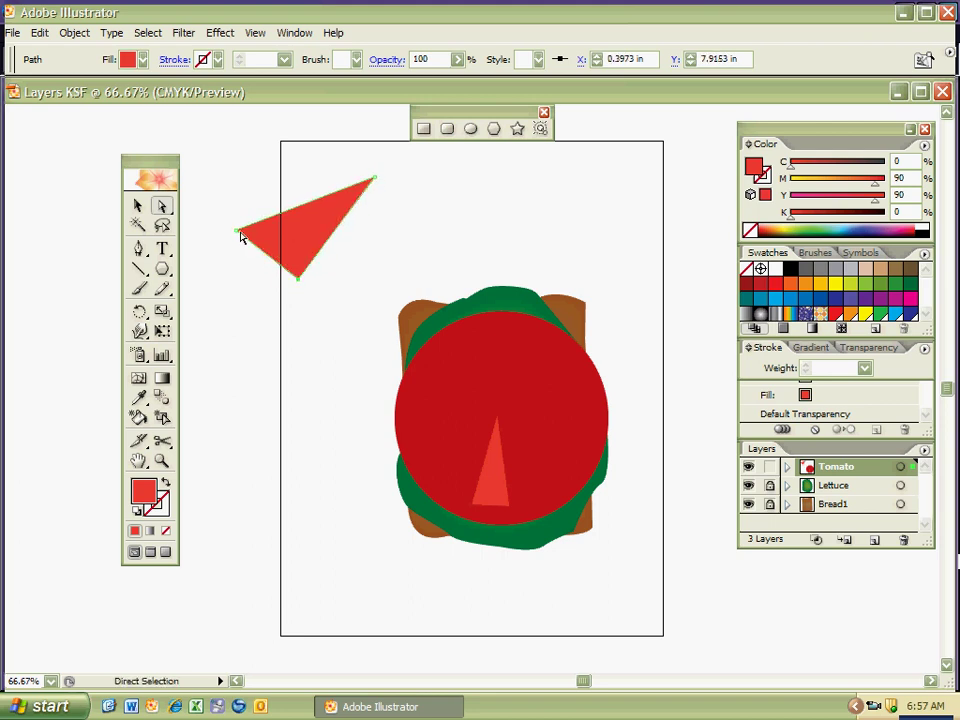
Shrink and rotate the second wedge, and place it on the tomato's left half with its tip toward the center
left_click_drag(240, 236, 451, 437)
left_click(140, 208)
left_click_drag(519, 383, 459, 390)
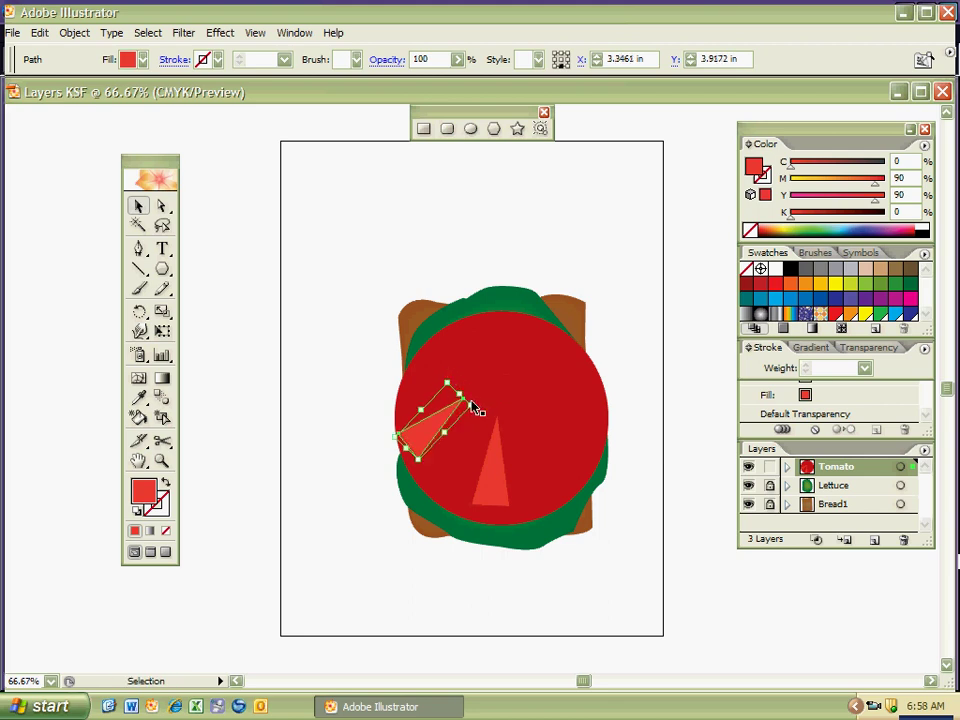
left_click_drag(472, 405, 490, 419)
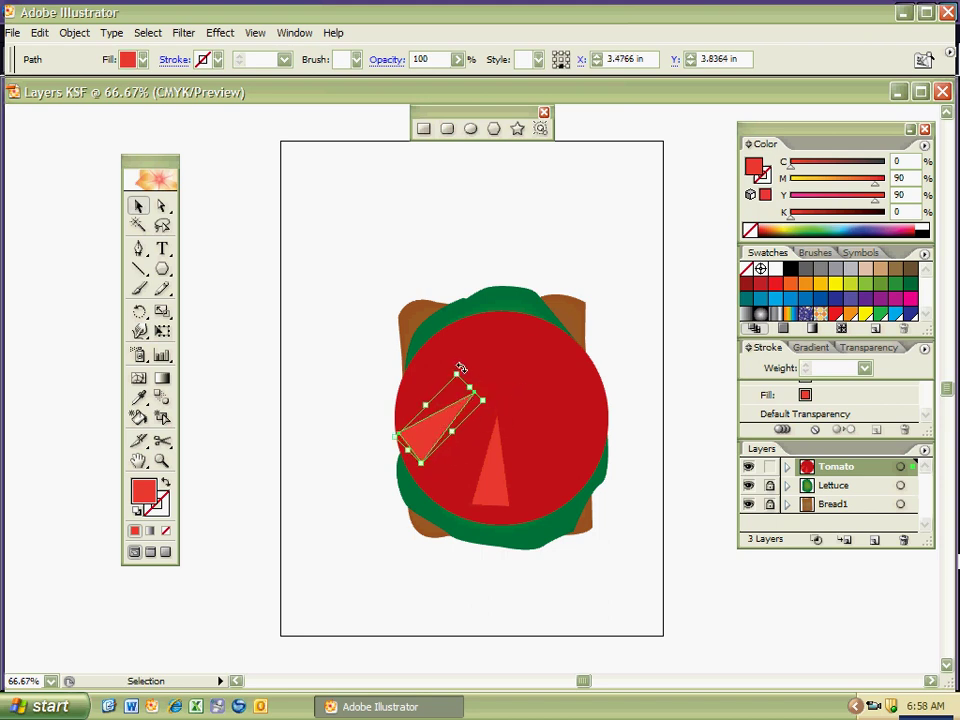
left_click(468, 369)
key("v")
left_click(466, 402)
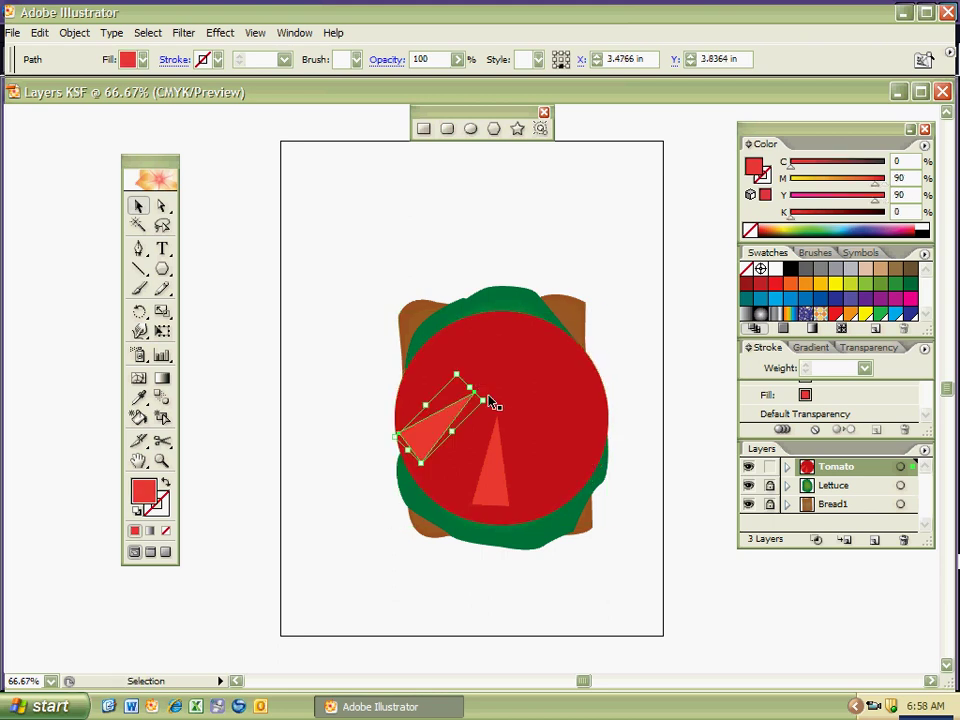
left_click_drag(484, 393, 455, 424)
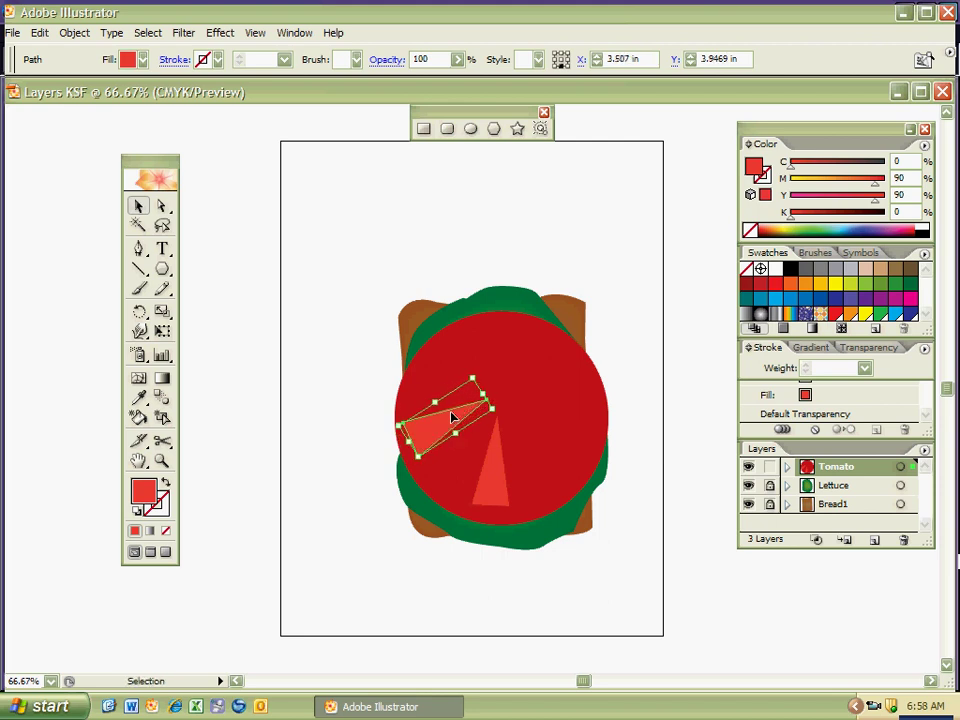
left_click(310, 392)
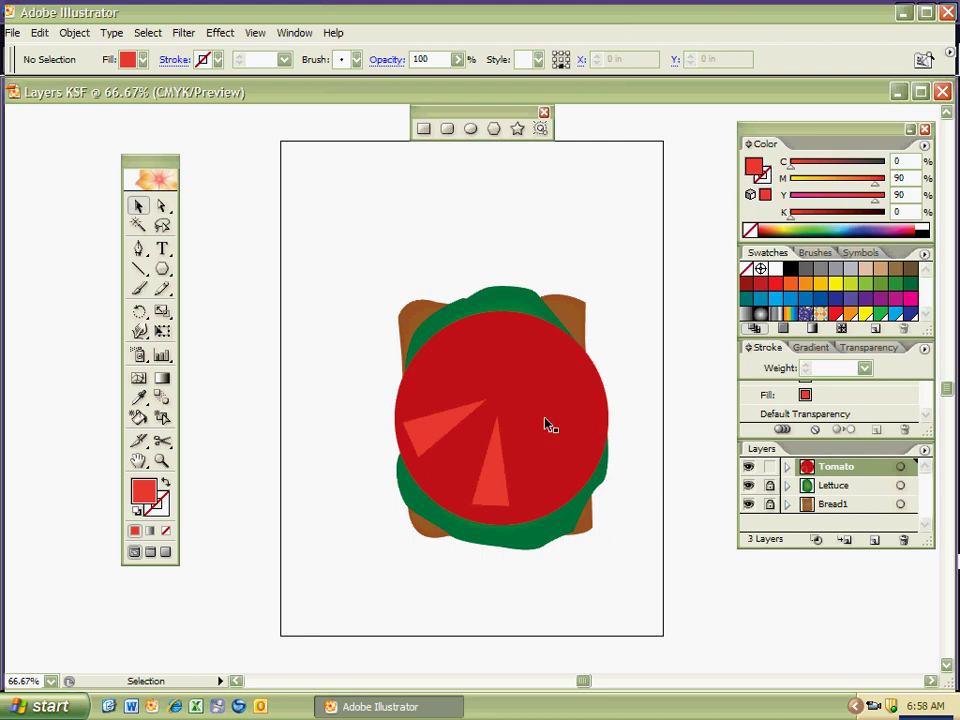
Try placing a copy of the left wedge on the tomato's right half, and delete the copy
left_click(424, 435)
left_click_drag(422, 432, 541, 420)
key("alt")
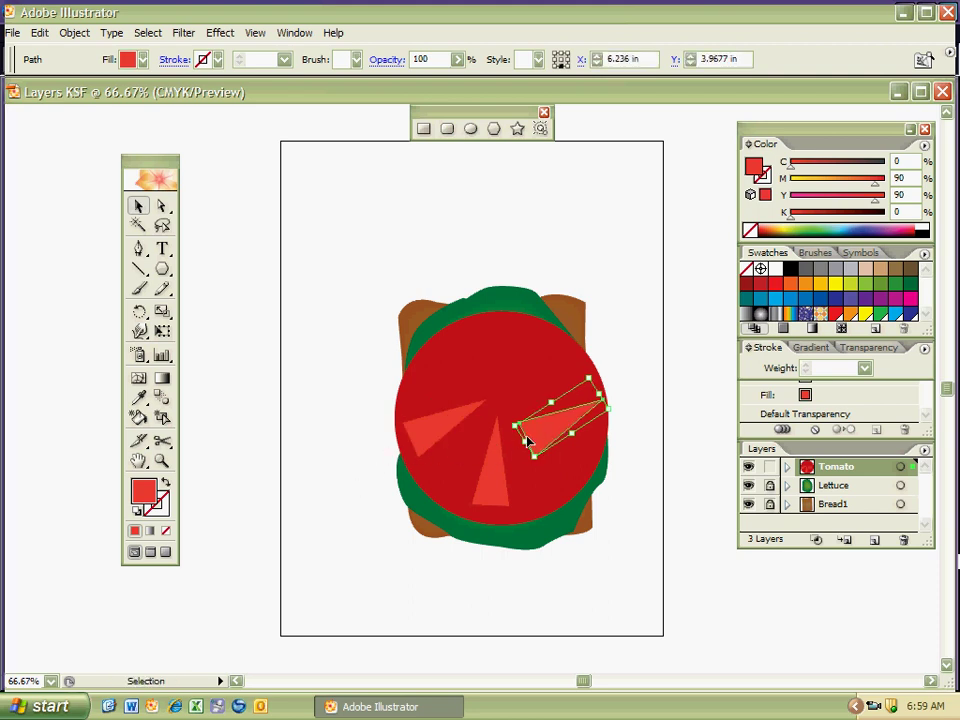
key("Delete")
Copy the left wedge onto the tomato's right half and reflect it so its tip points toward the center
left_click_drag(456, 428, 562, 431)
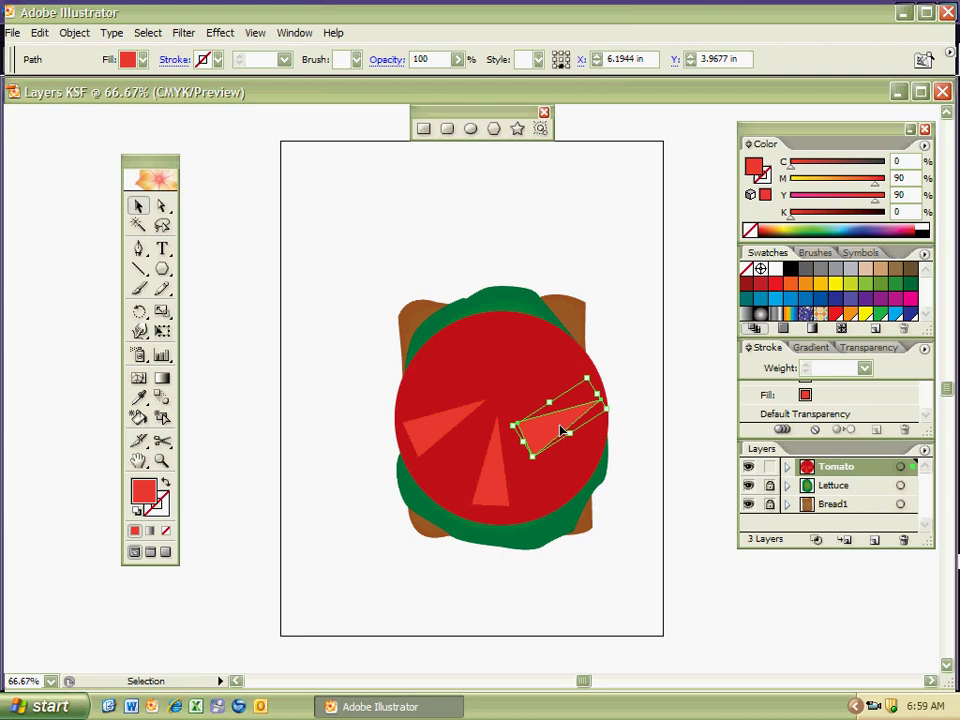
key("o")
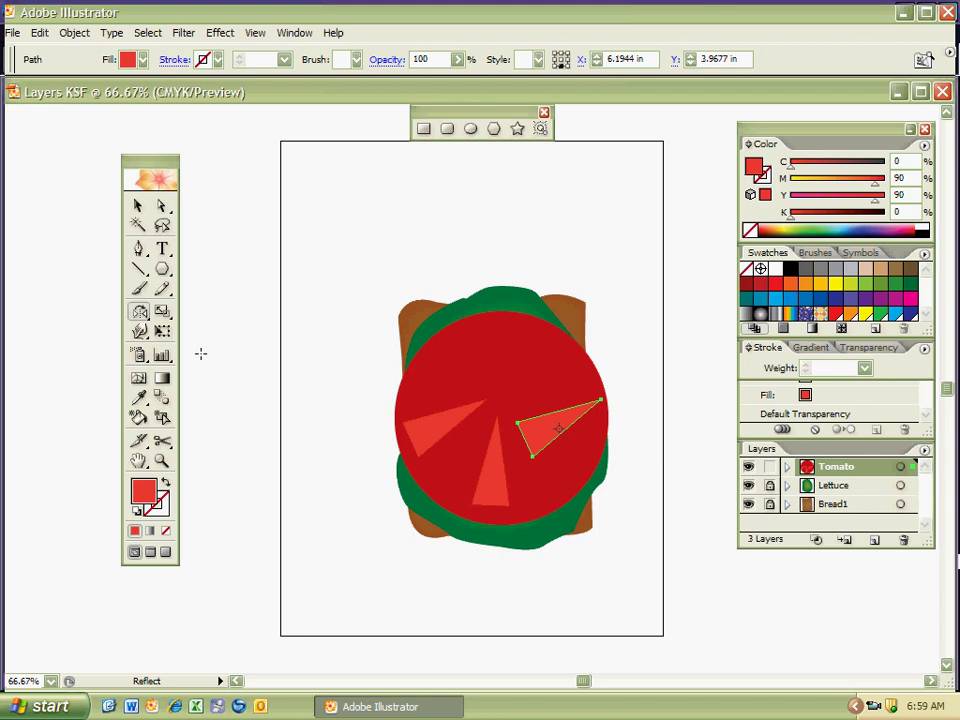
left_click(139, 313)
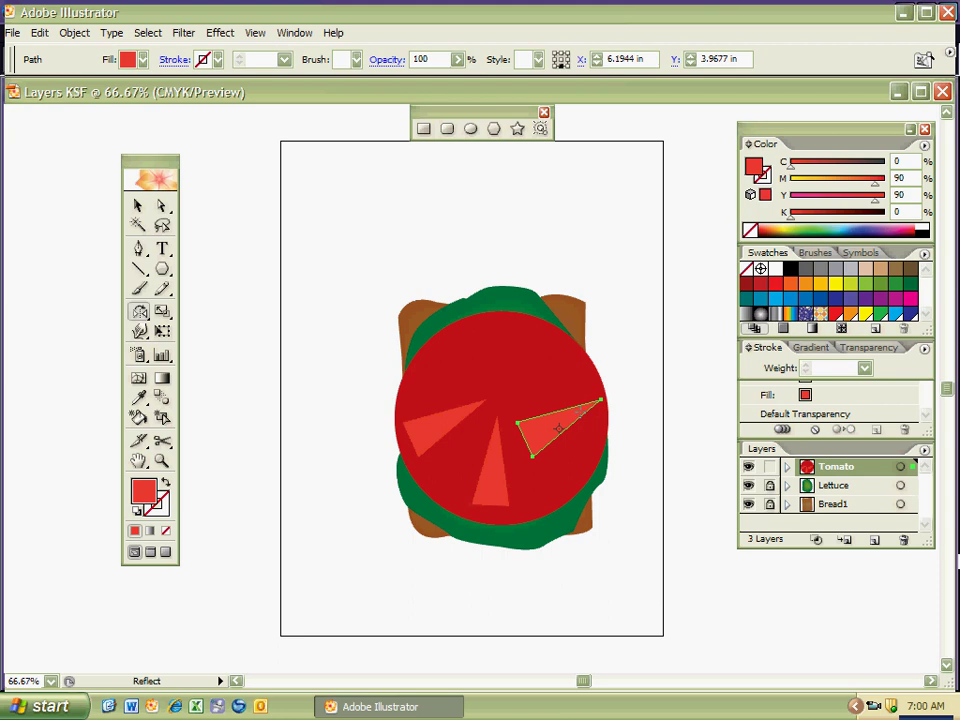
left_click_drag(565, 406, 529, 412)
left_click(370, 447, "ctrl")
Copy the bottom wedge to the tomato's upper half, reflect it so its tip points down, and shrink it inside the tomato's edge
key("v")
left_click_drag(493, 484, 533, 365)
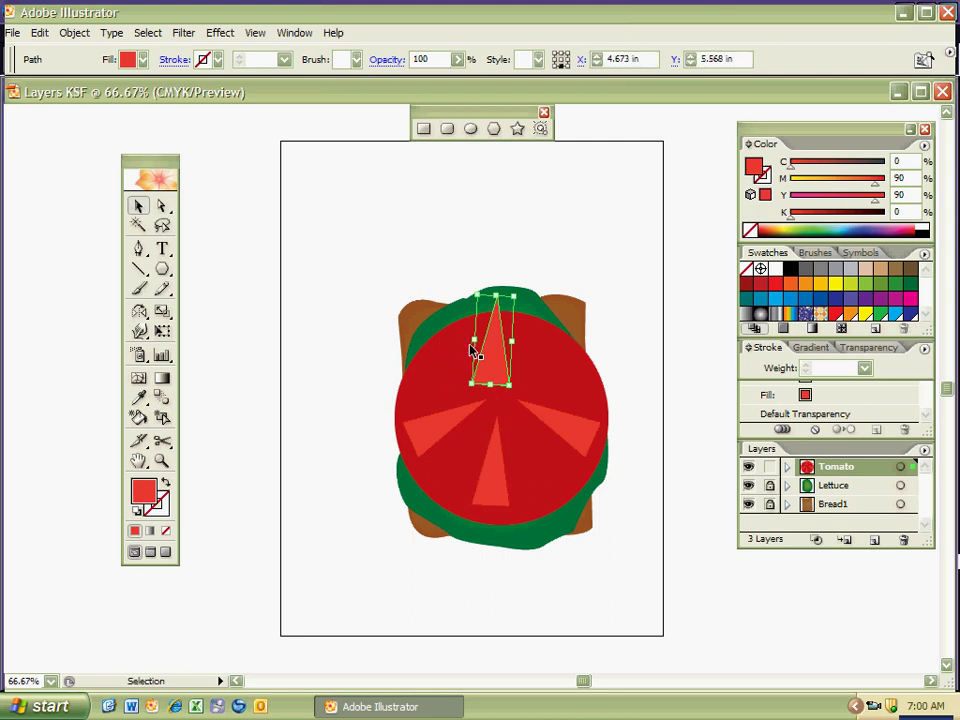
left_click(139, 311)
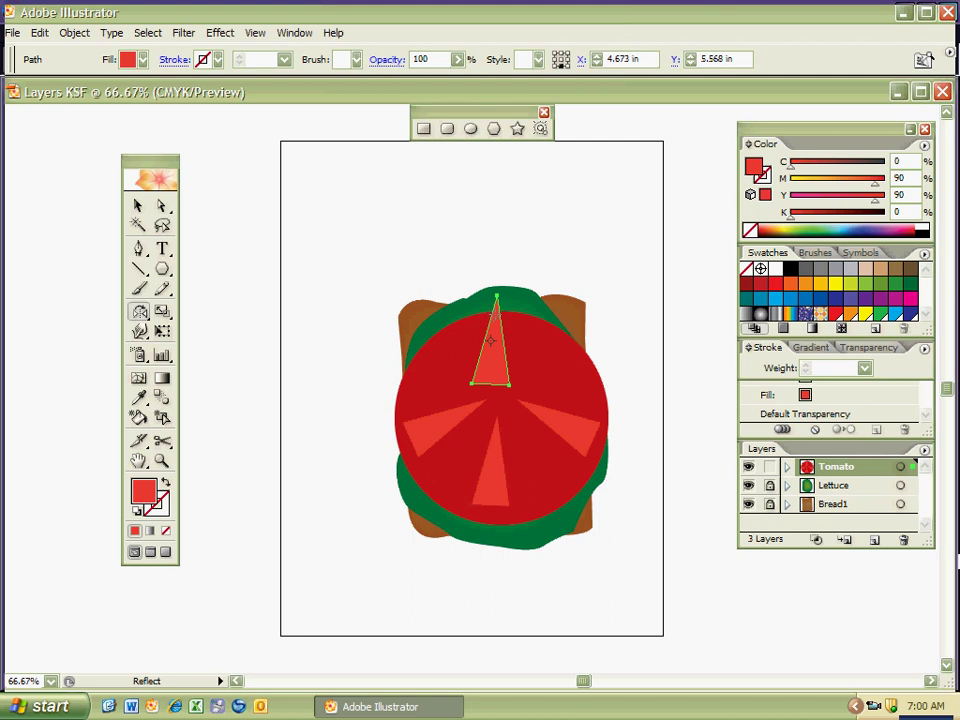
left_click_drag(499, 328, 490, 396)
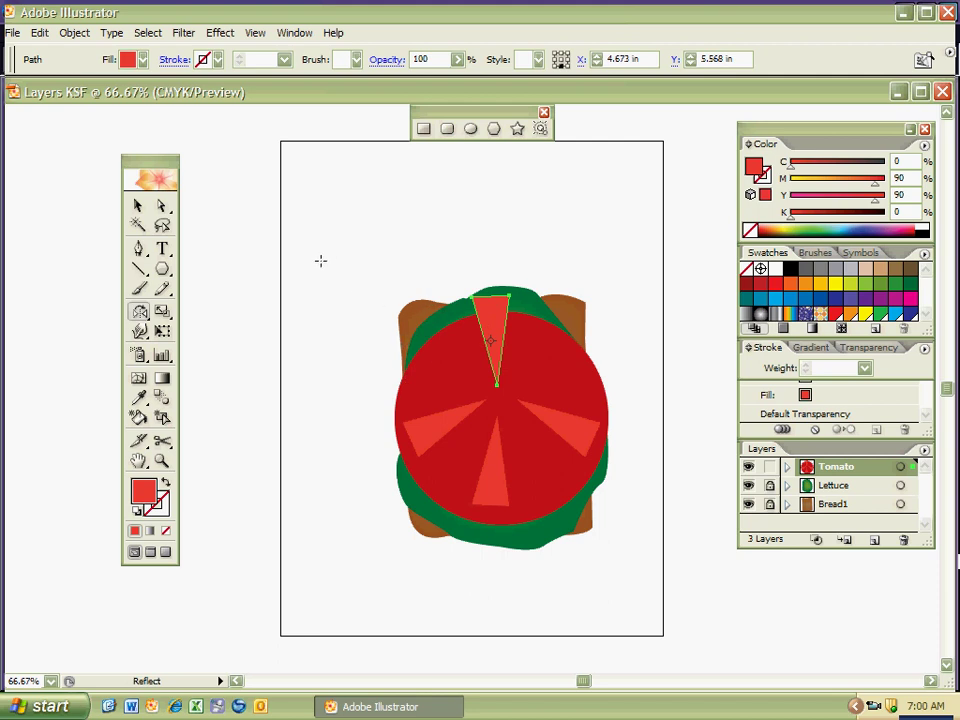
key("ctrl")
key("ctrl")
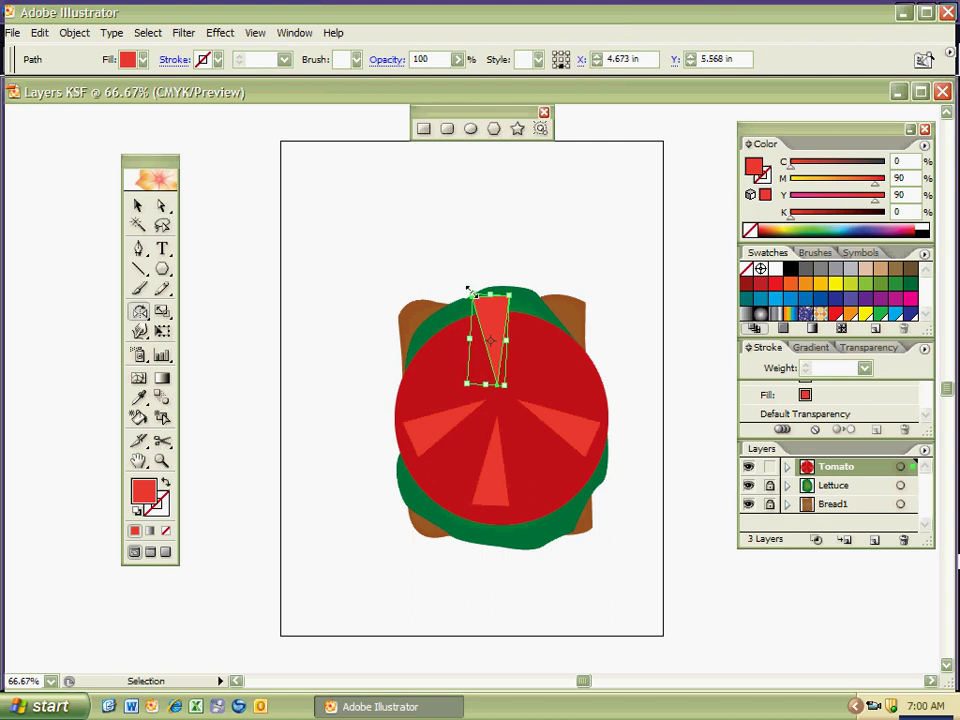
left_click_drag(468, 289, 479, 326)
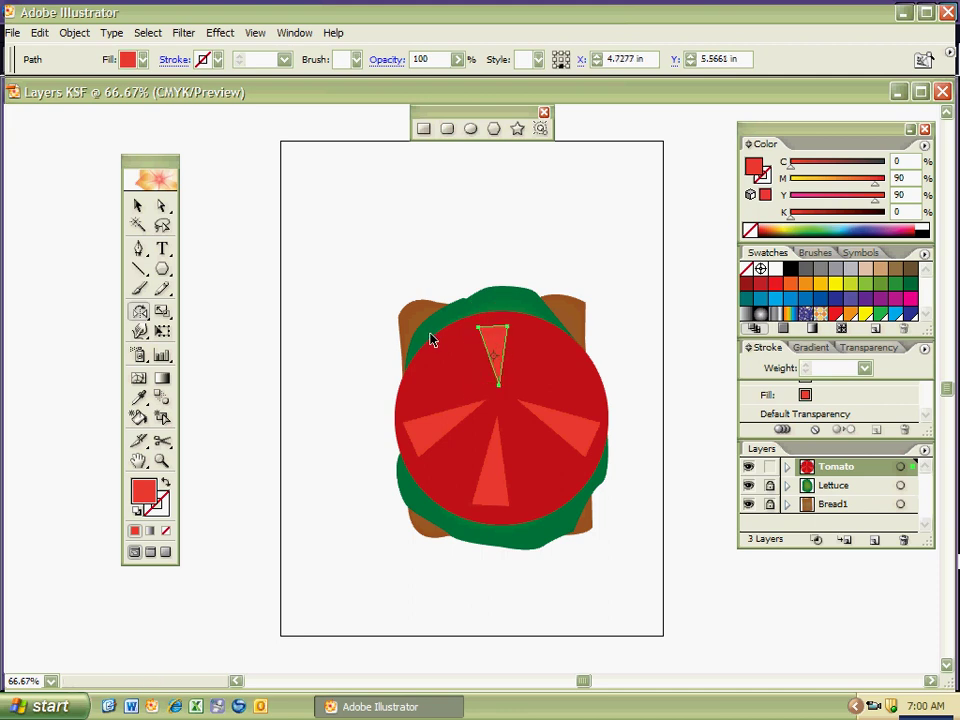
left_click(430, 333, "ctrl")
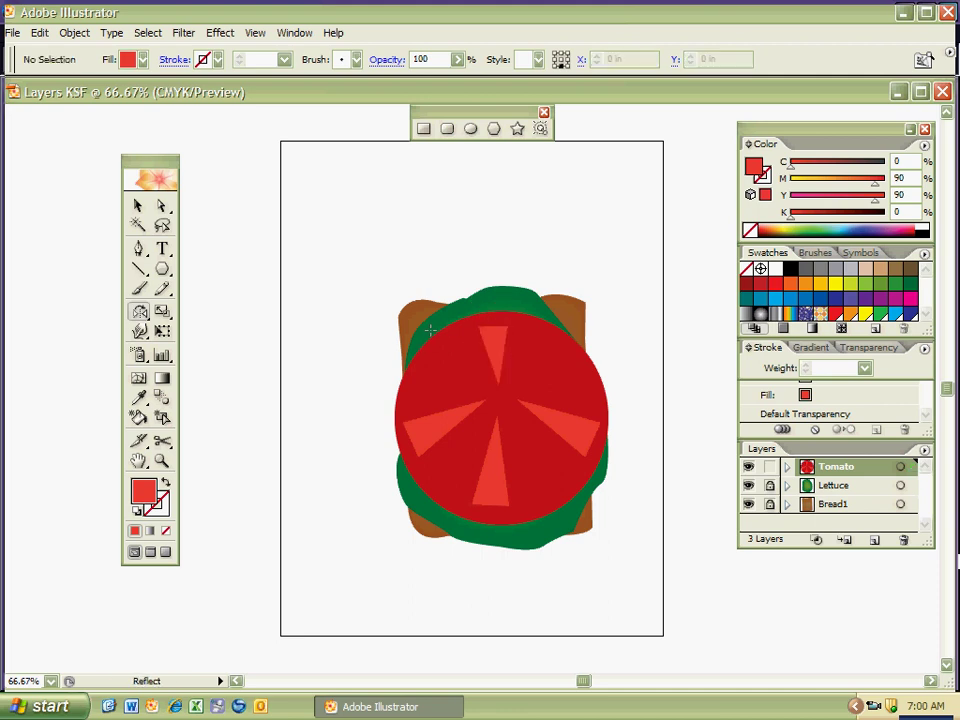
Enlarge and reposition the upper wedge so its tip nearly reaches the tomato's center
key("v")
left_click(499, 382)
mouse_move(491, 385)
left_mouse_down()
mouse_move(486, 404)
mouse_move(497, 364)
left_mouse_up()
left_click(634, 345)
Rotate the right wedge to lie nearly horizontal, and shift the left wedge slightly down and the bottom wedge slightly right
left_click(584, 430)
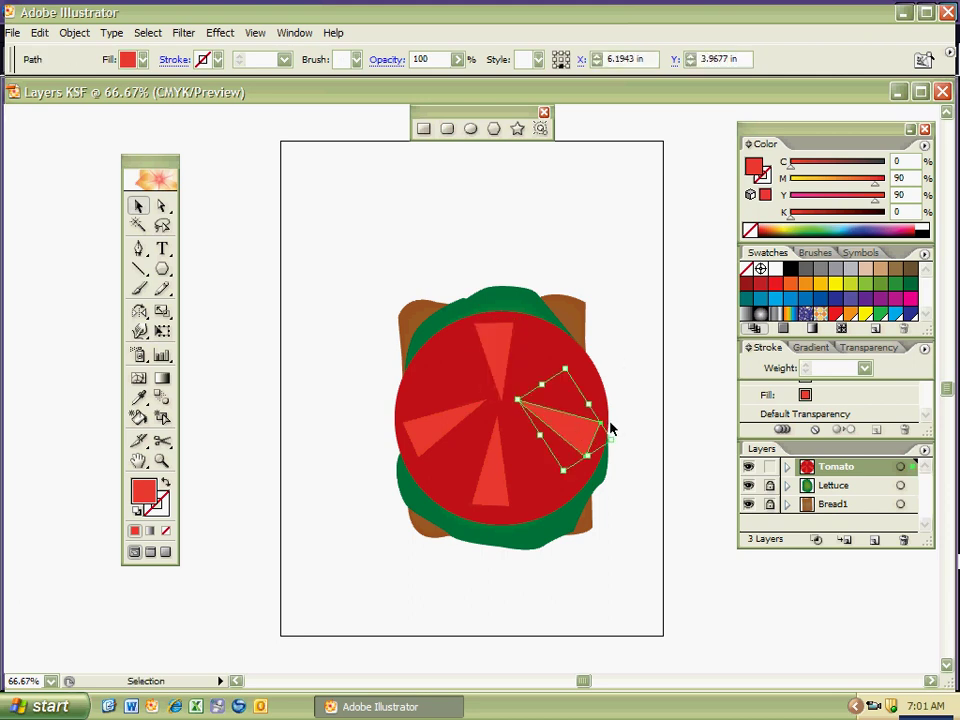
left_click_drag(619, 437, 578, 410)
left_click(460, 416)
left_click_drag(460, 416, 461, 421)
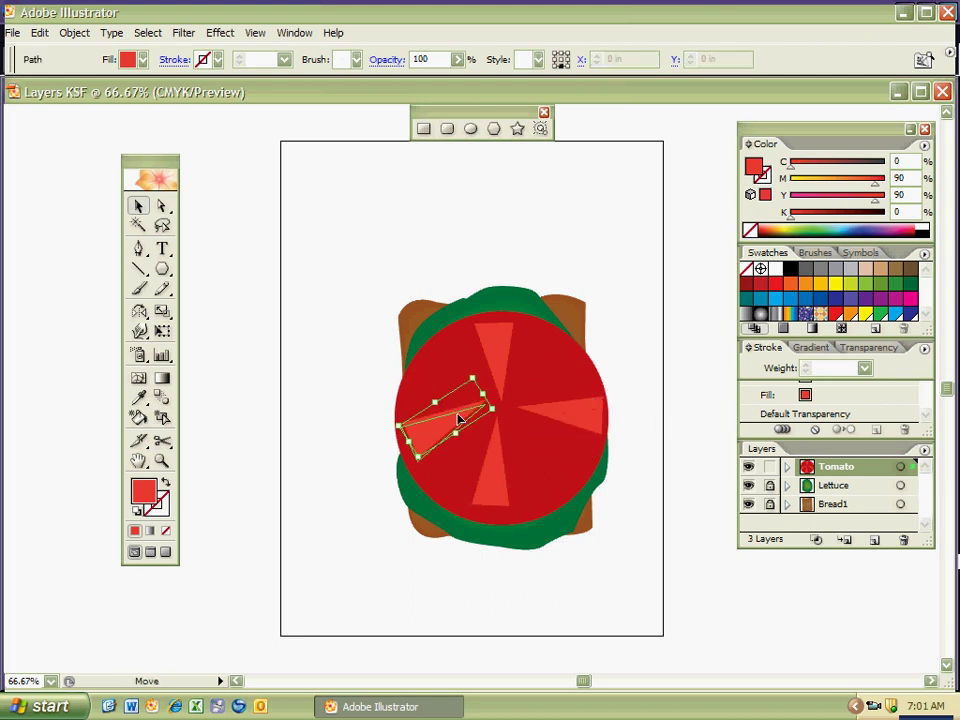
left_click(590, 503)
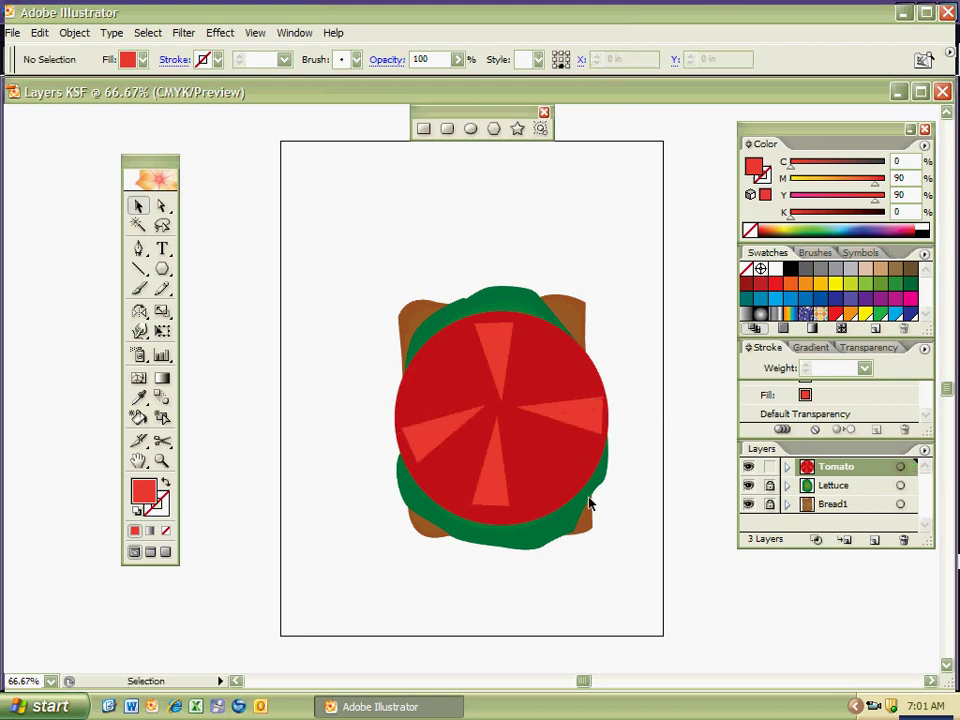
left_click_drag(490, 483, 496, 486)
left_click(600, 481)
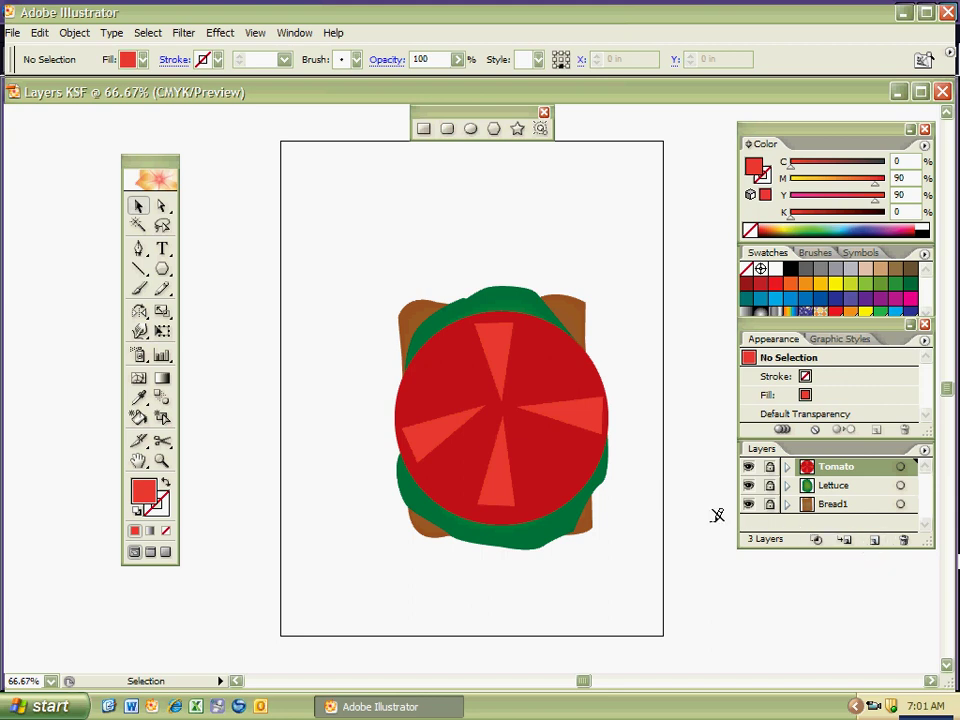
Lock the Tomato layer and add a new layer named Cheese above it
key("ctrl+l")
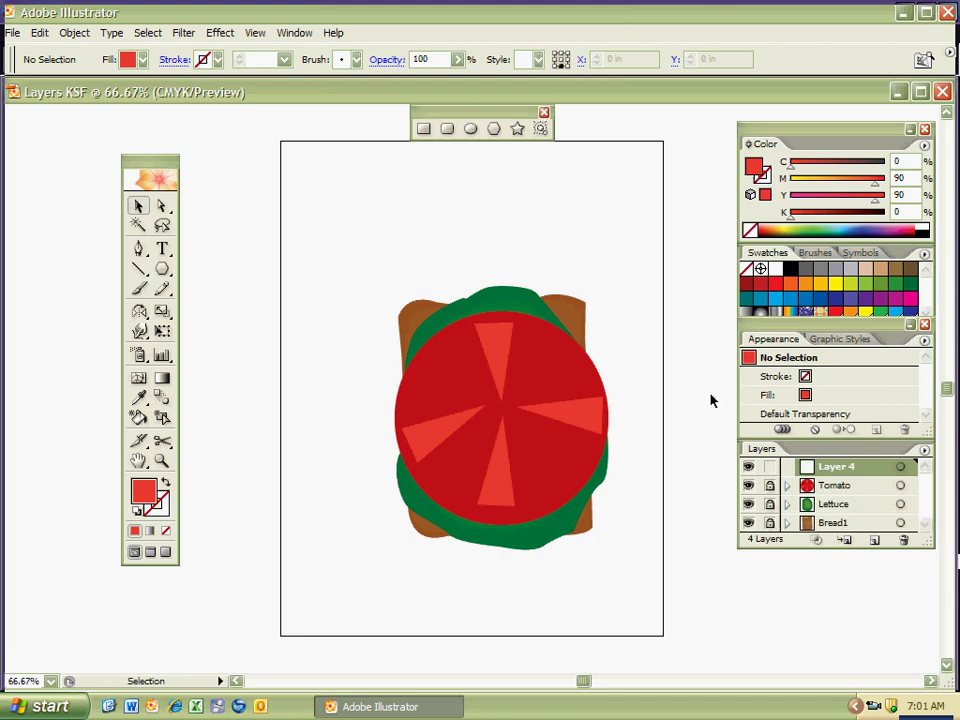
double_click(842, 470)
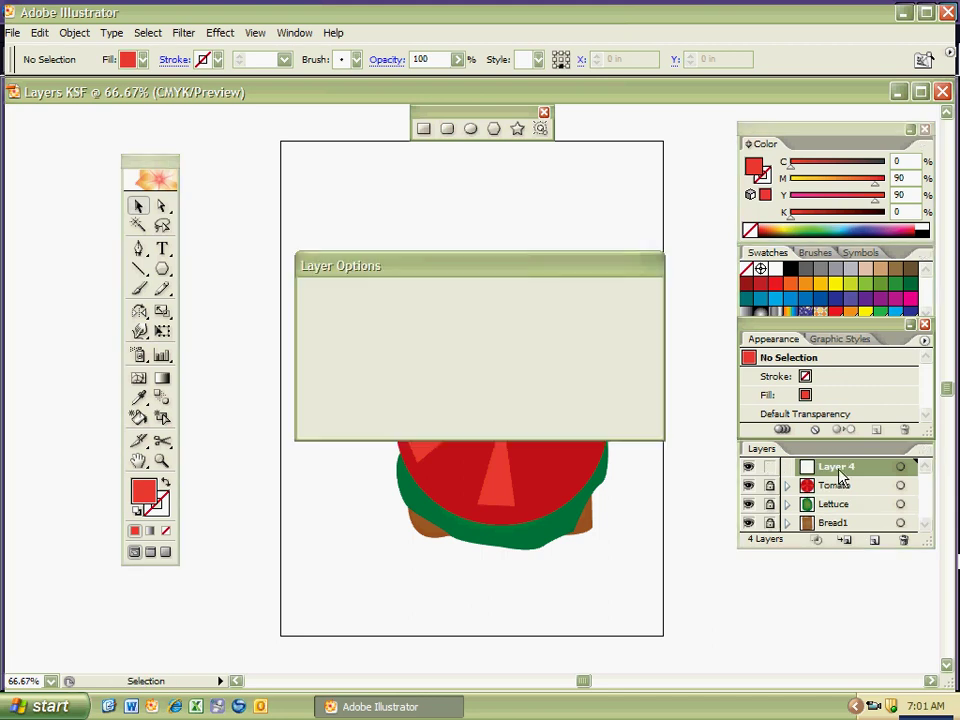
type("Chesse")
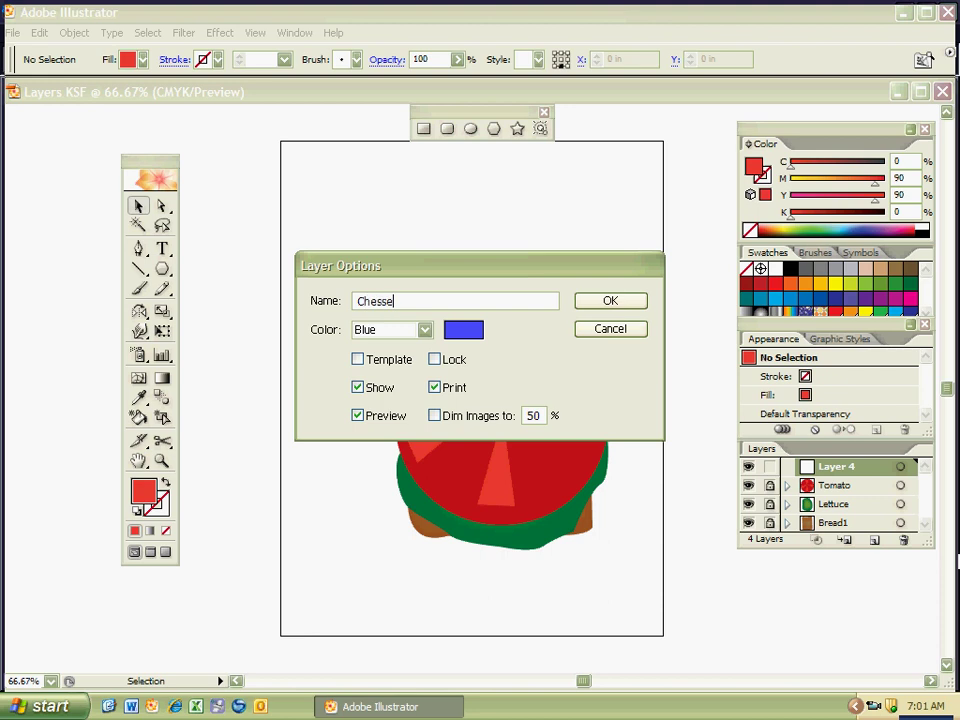
key("BackSpace")
key("BackSpace")
type("se")
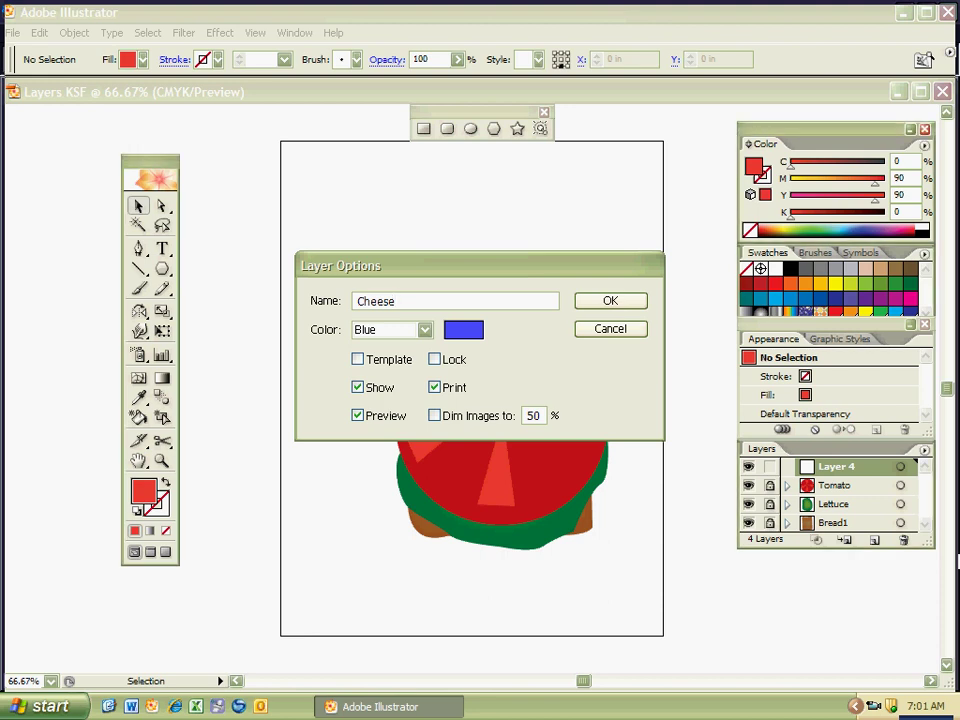
key("Return")
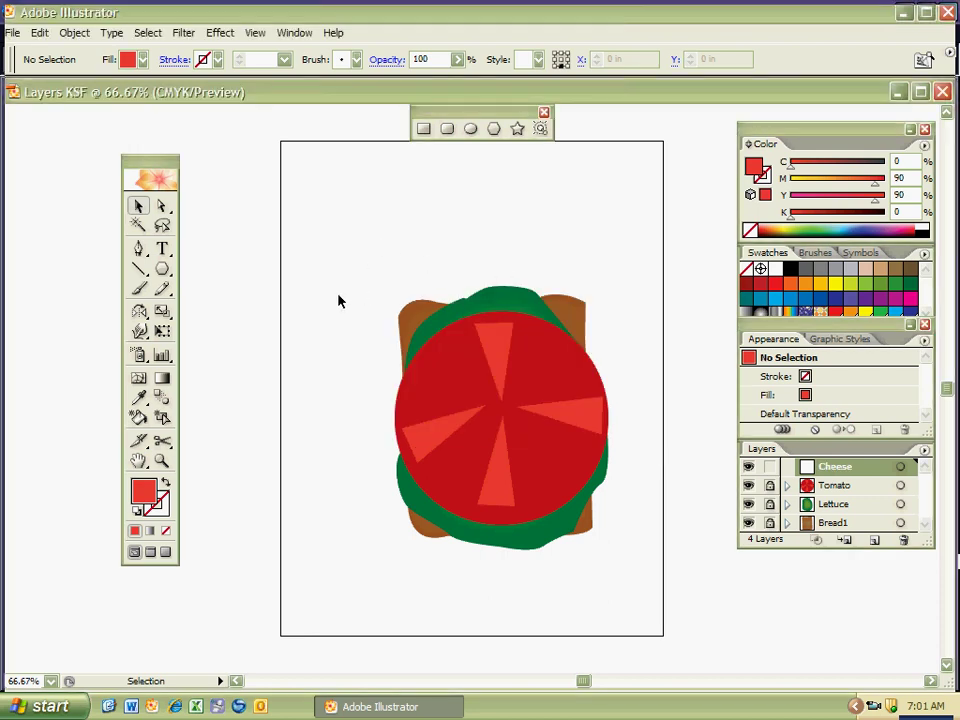
Draw a tall rectangle over the sandwich's left half and fill it yellow with magenta 0% and yellow 90%
key("m")
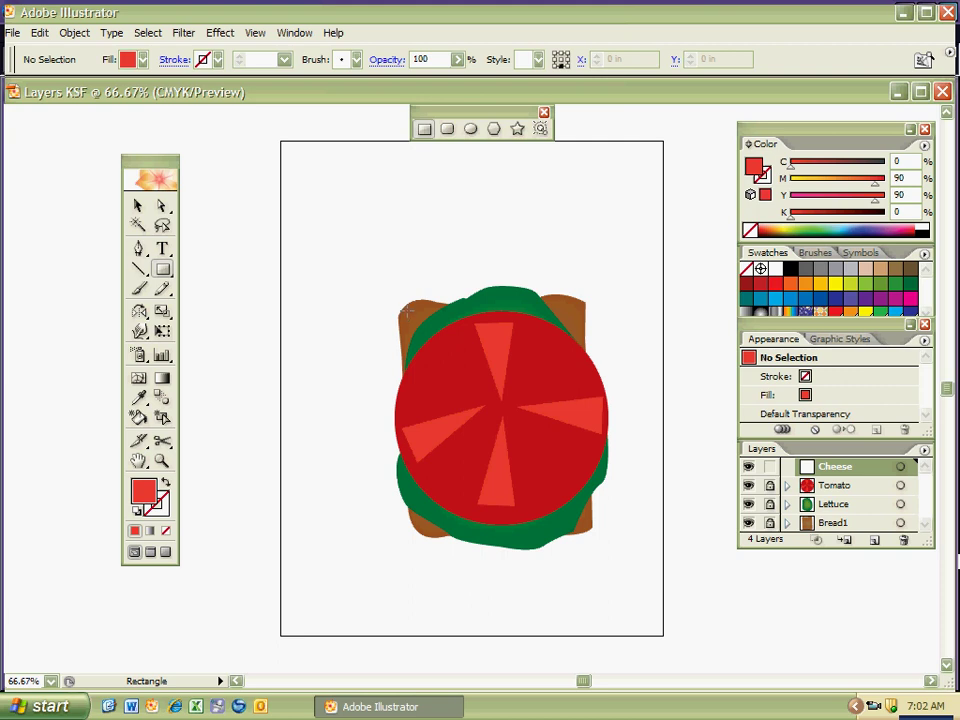
left_click_drag(406, 311, 511, 530)
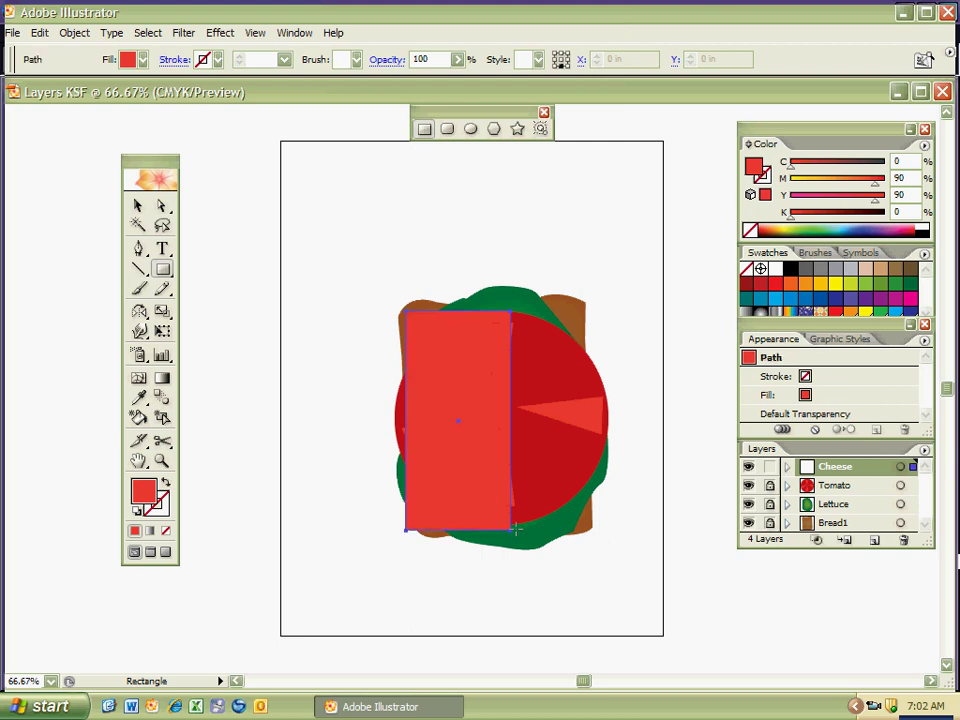
left_click_drag(810, 184, 790, 184)
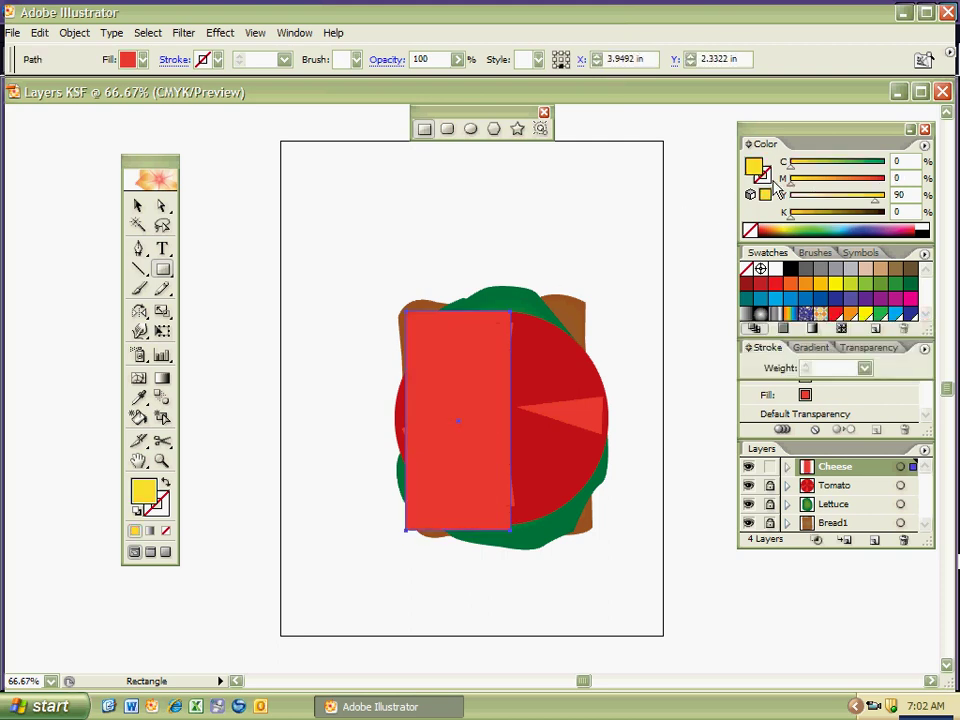
left_click(140, 208)
left_click(385, 310)
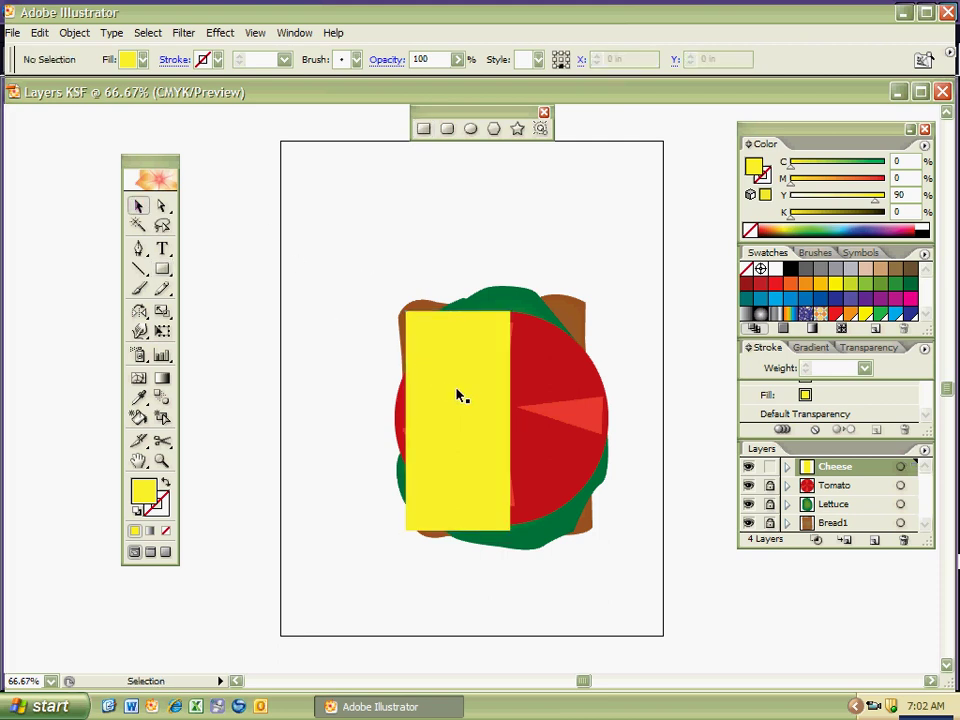
Copy the yellow rectangle onto the sandwich's right half and fill the copy orange with magenta 75% and yellow 100%
left_click_drag(450, 418, 544, 422)
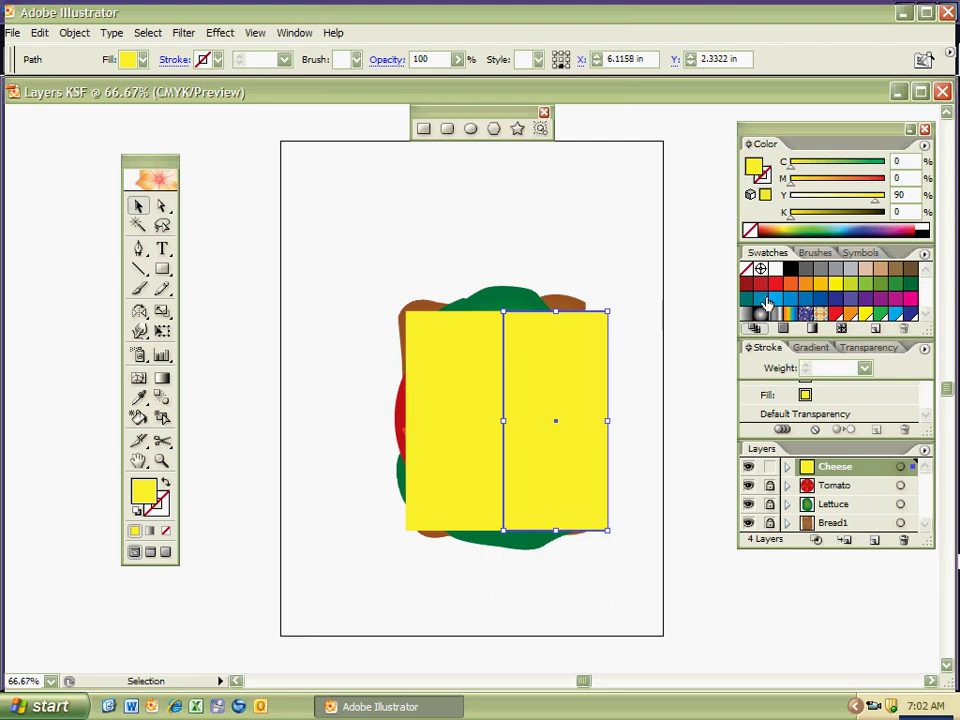
left_click_drag(792, 291, 145, 491)
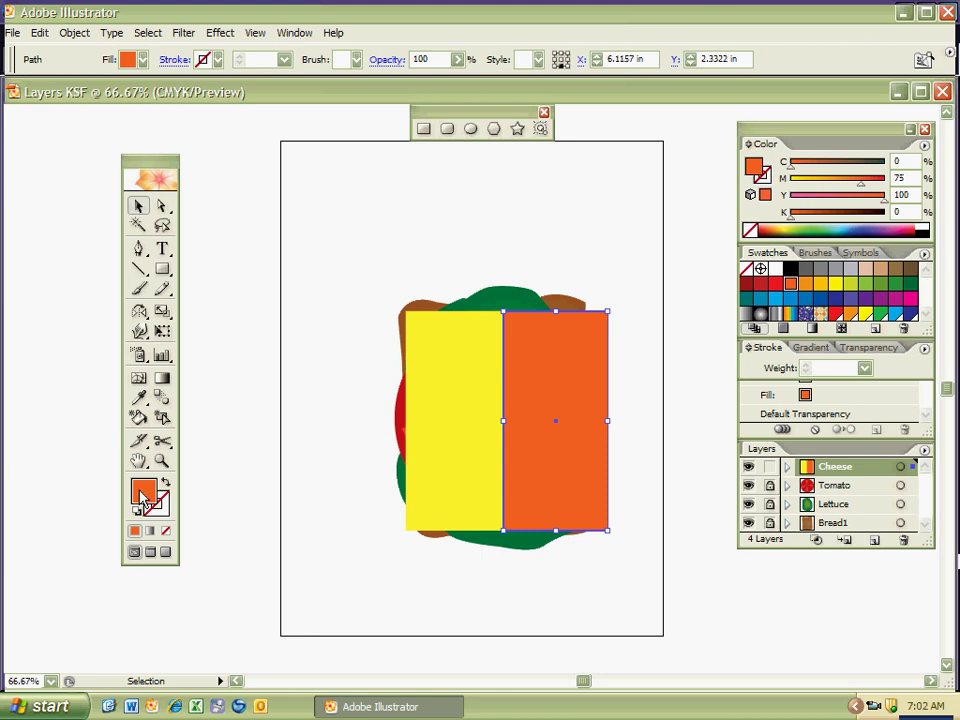
left_click(343, 407)
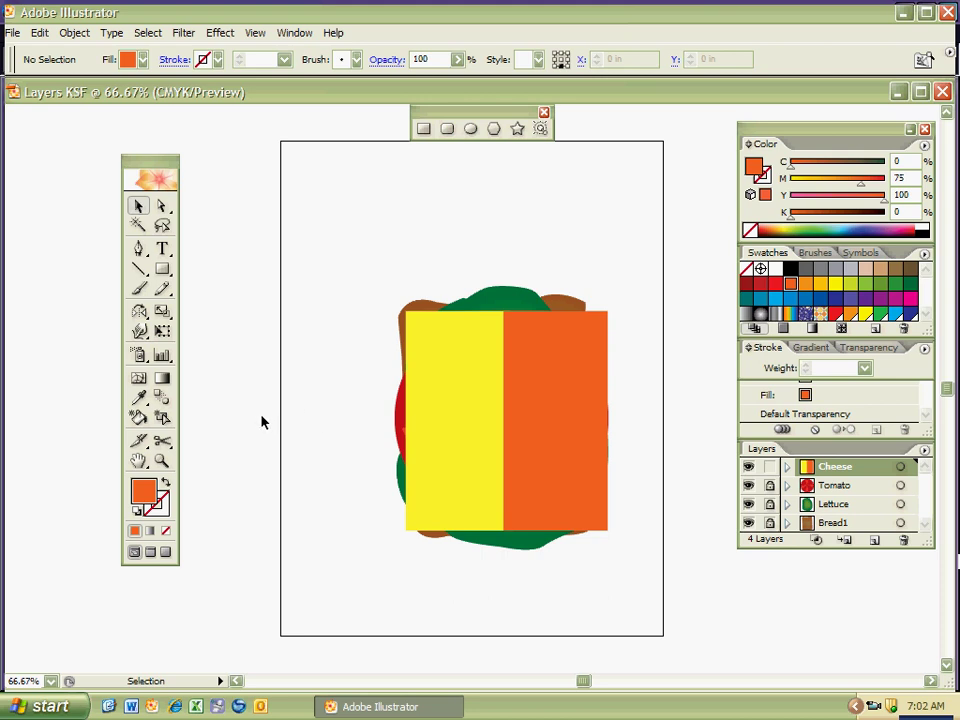
Blend the yellow rectangle into the orange one, and shift the blended cheese slice slightly left
key("w")
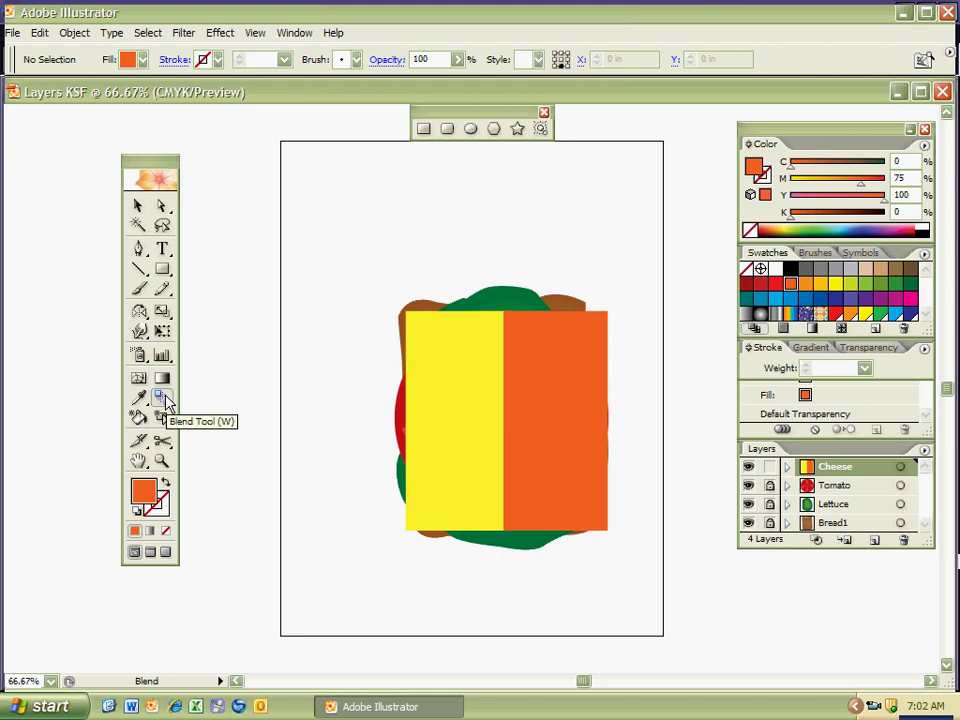
left_click(440, 427)
left_click(568, 439)
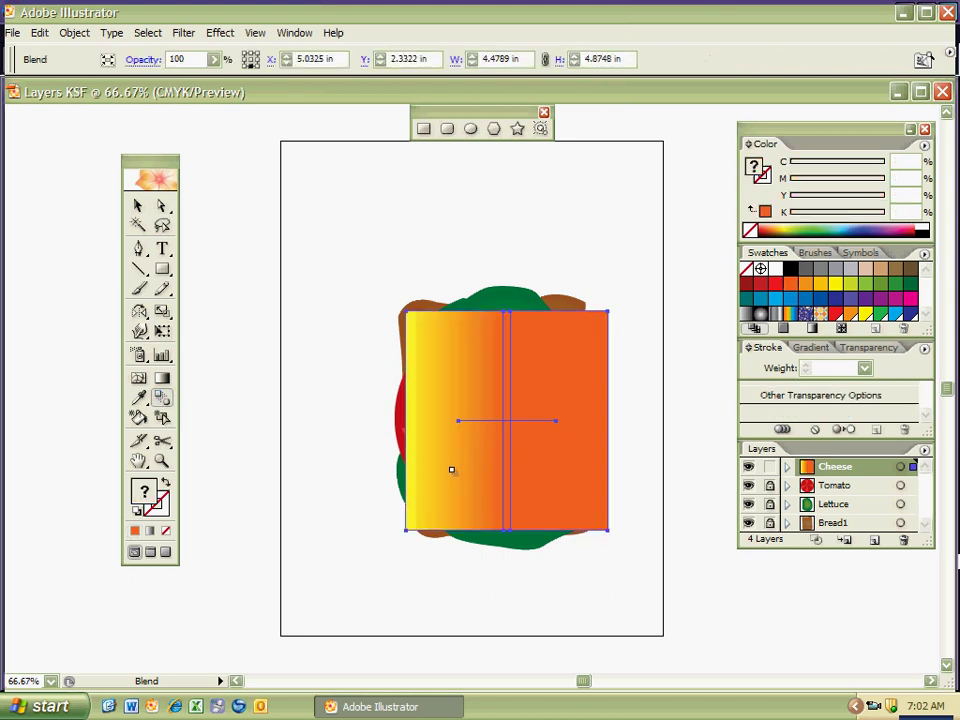
left_click(270, 459, "ctrl")
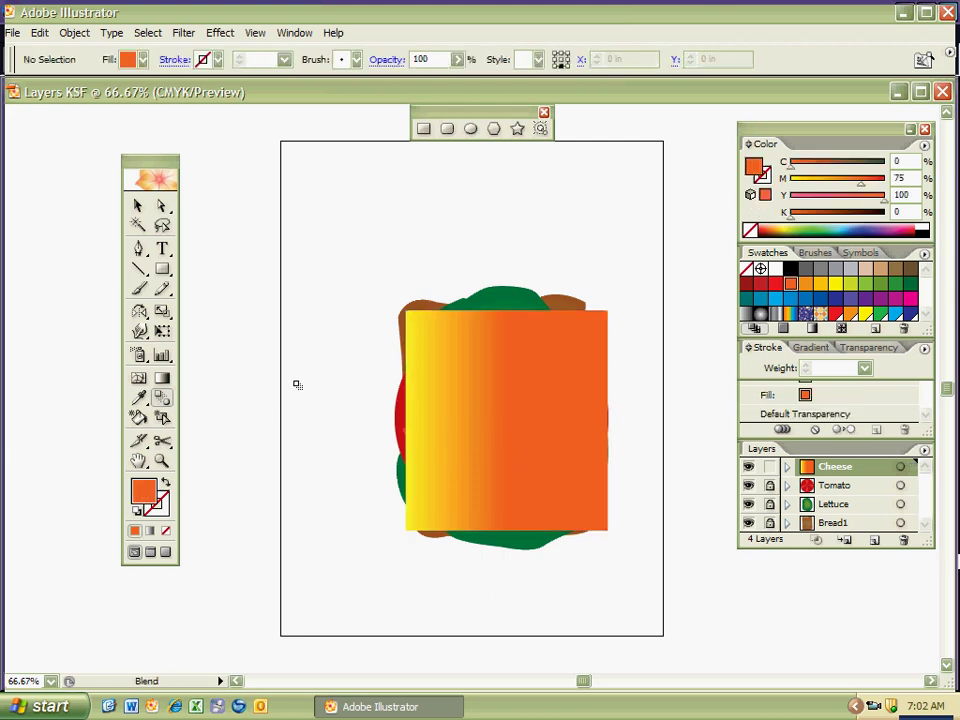
key("ctrl")
left_click(503, 430, "ctrl")
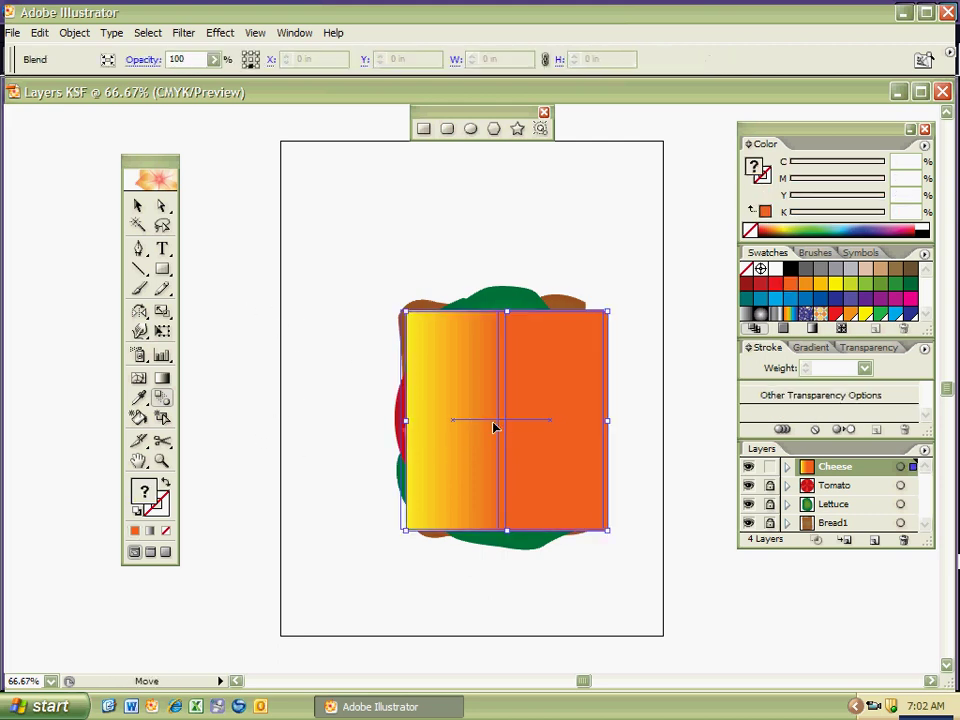
left_click(467, 442, "ctrl")
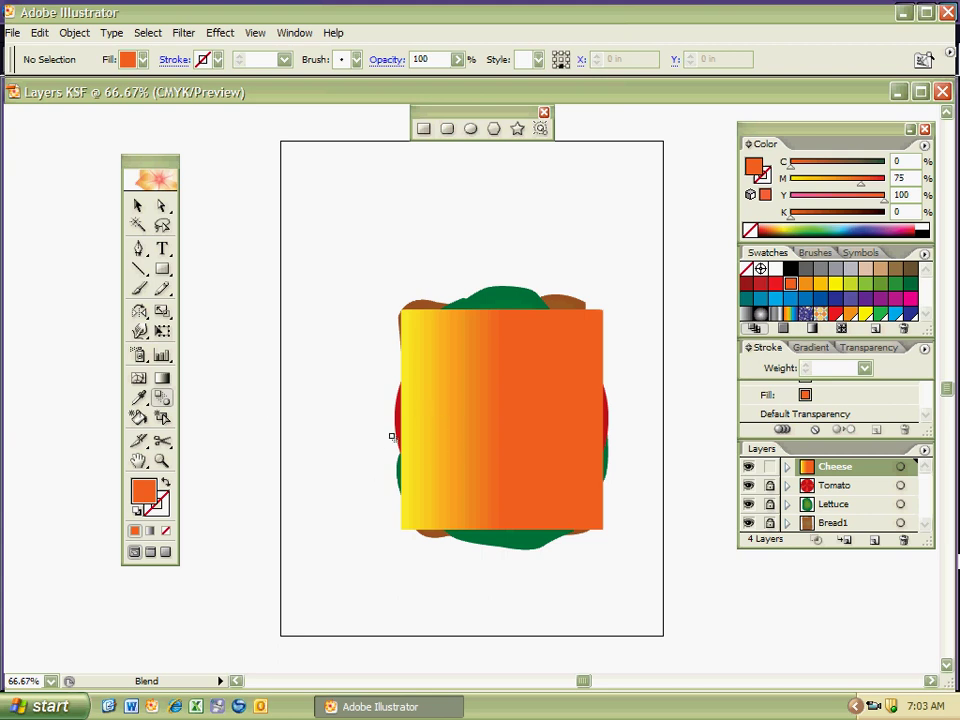
Lock the Cheese layer and add a new layer above it
left_click(769, 466)
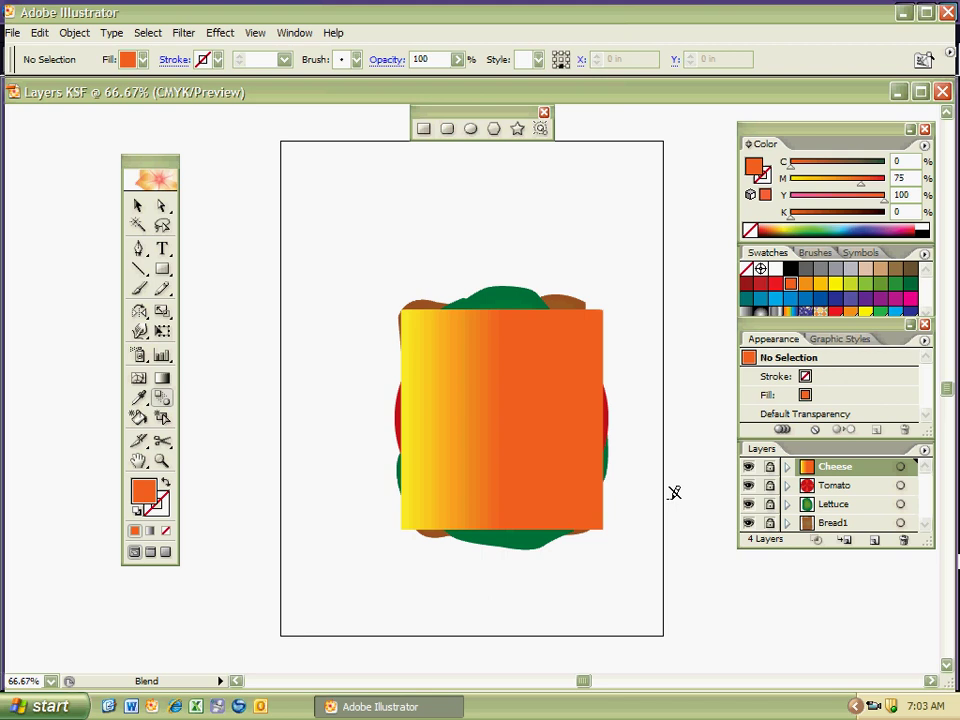
key("ctrl+l")
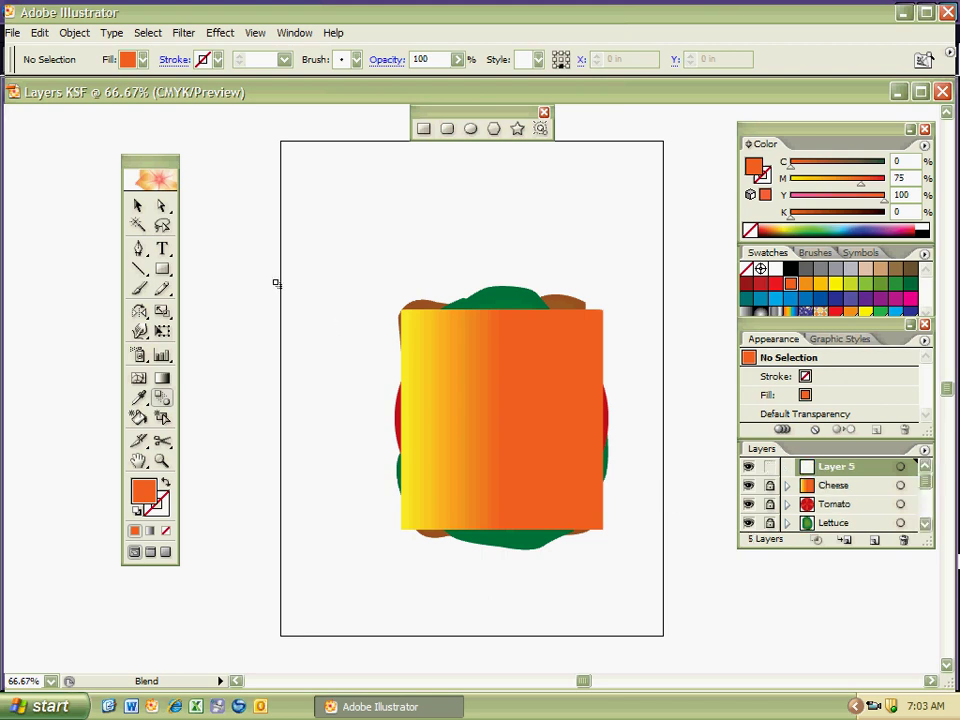
Draw a large irregular closed turkey slice over the cheese with the Pen tool on the new layer
key("p")
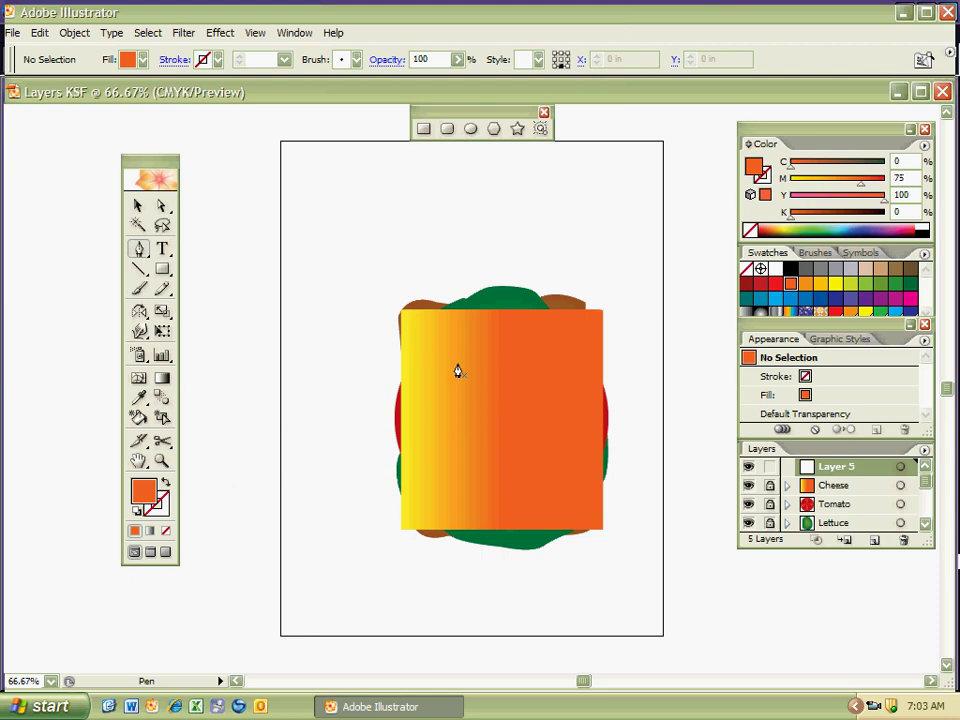
left_click(444, 314)
left_click_drag(399, 371, 458, 558)
left_click(561, 546)
left_click(617, 476)
left_click(613, 369)
left_click(525, 322)
left_click(480, 300)
left_click(445, 316)
key("ctrl")
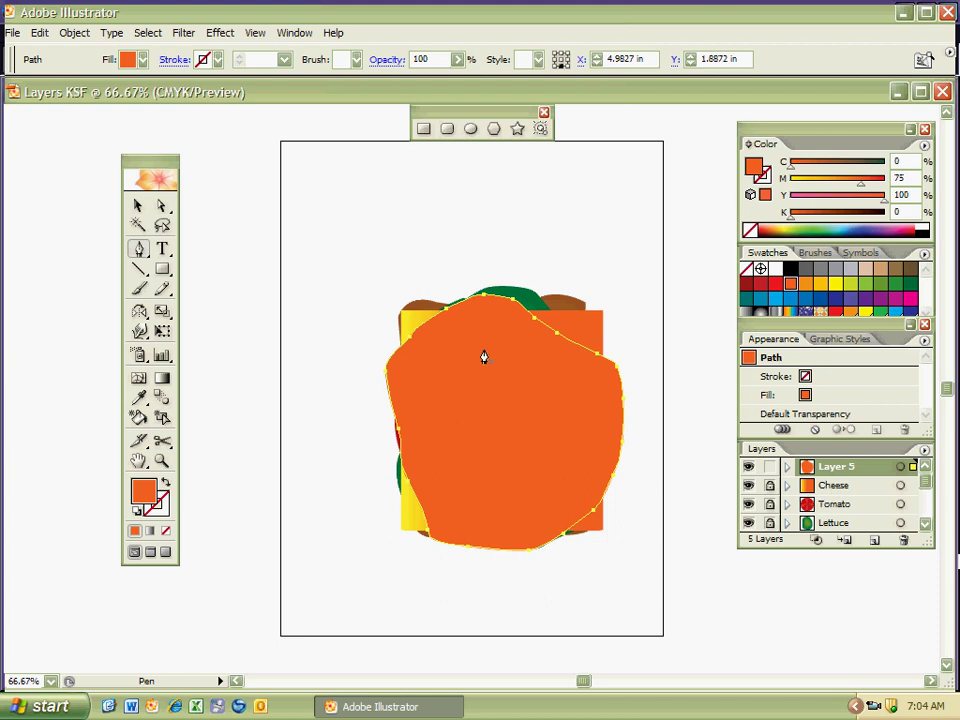
Redraw the upper edge of the orange turkey shape with the Pen tool and shift the shape slightly upward
key("v")
key("p")
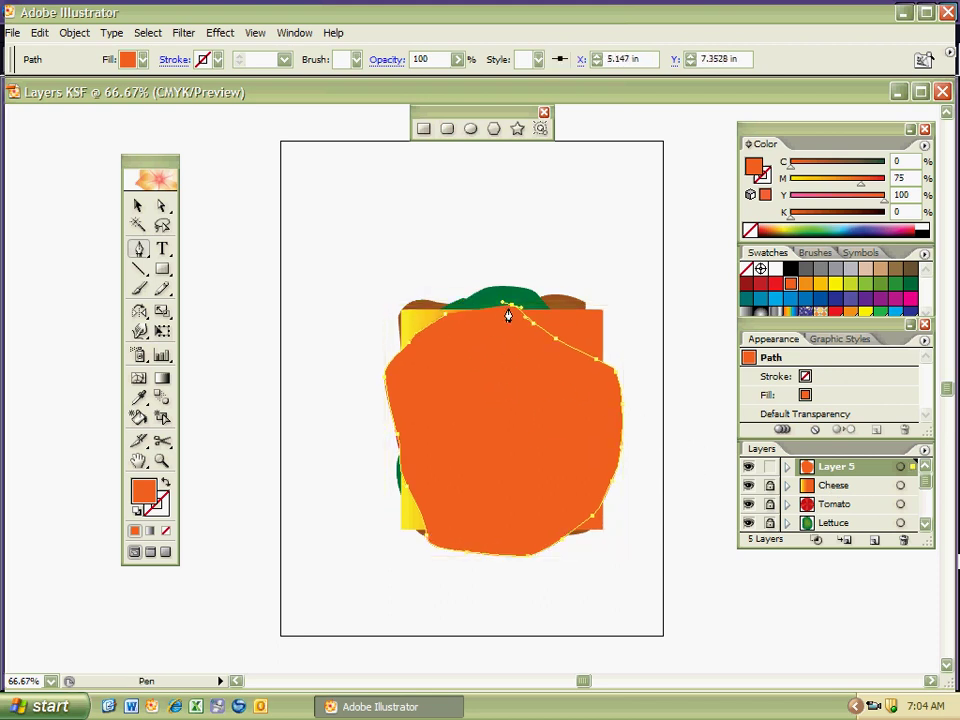
left_click_drag(512, 314, 449, 316)
left_click(445, 321)
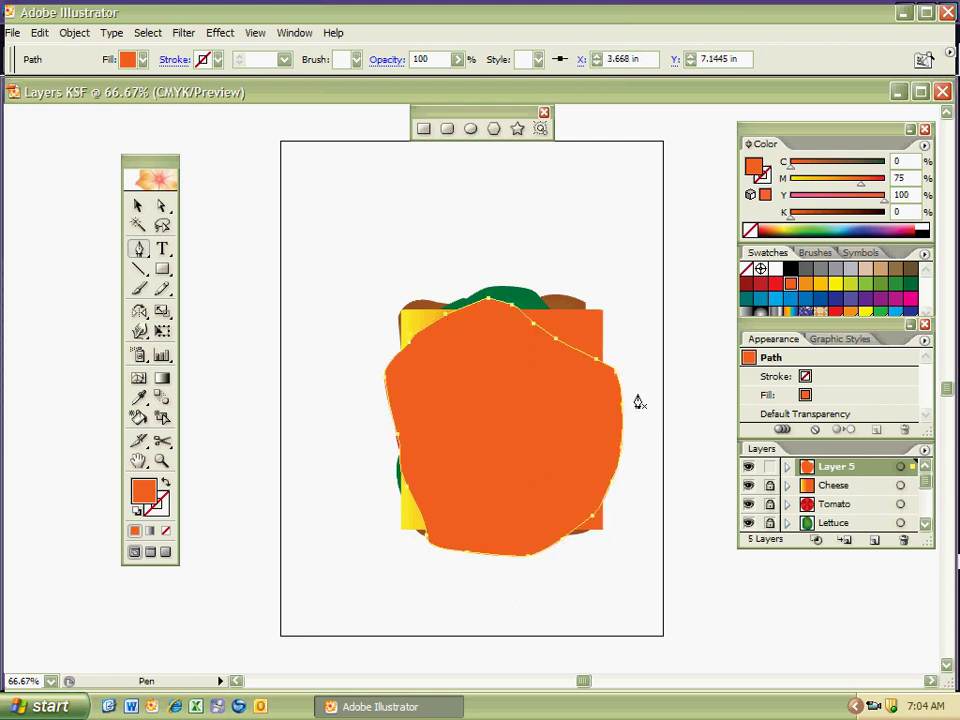
key("v")
left_click_drag(493, 420, 491, 413)
key("p")
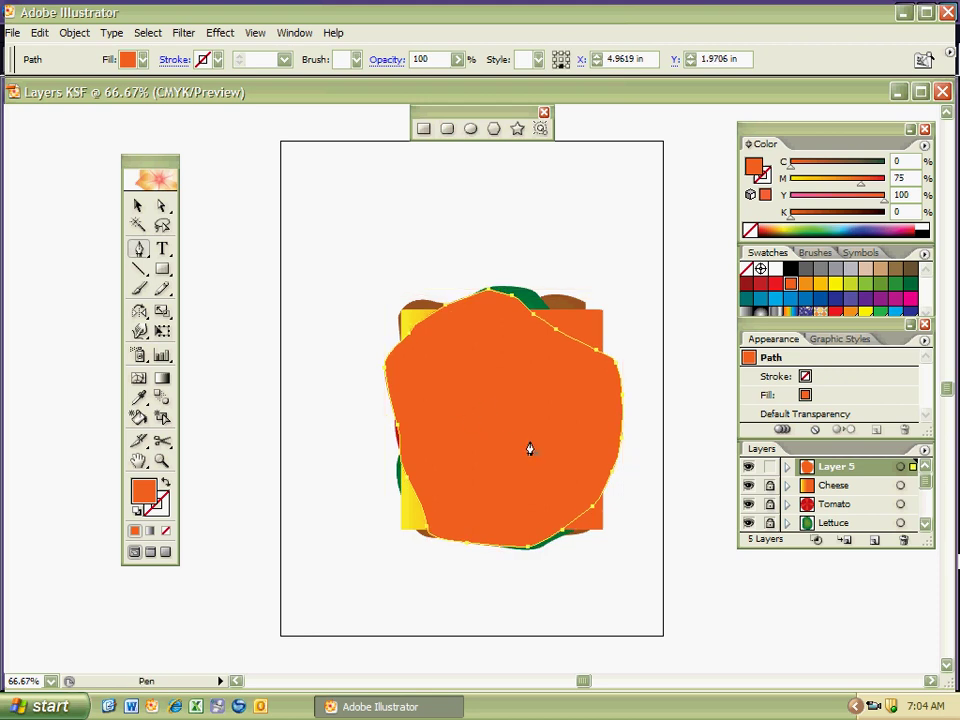
Rename Layer 5 as Turkey
double_click(812, 469)
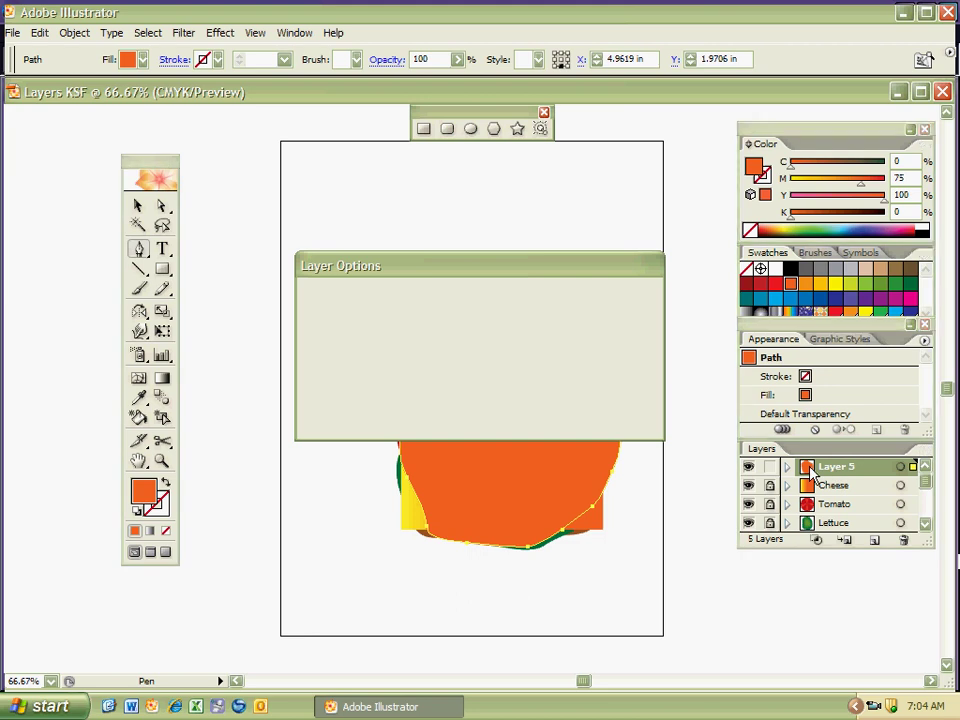
type("Turkey")
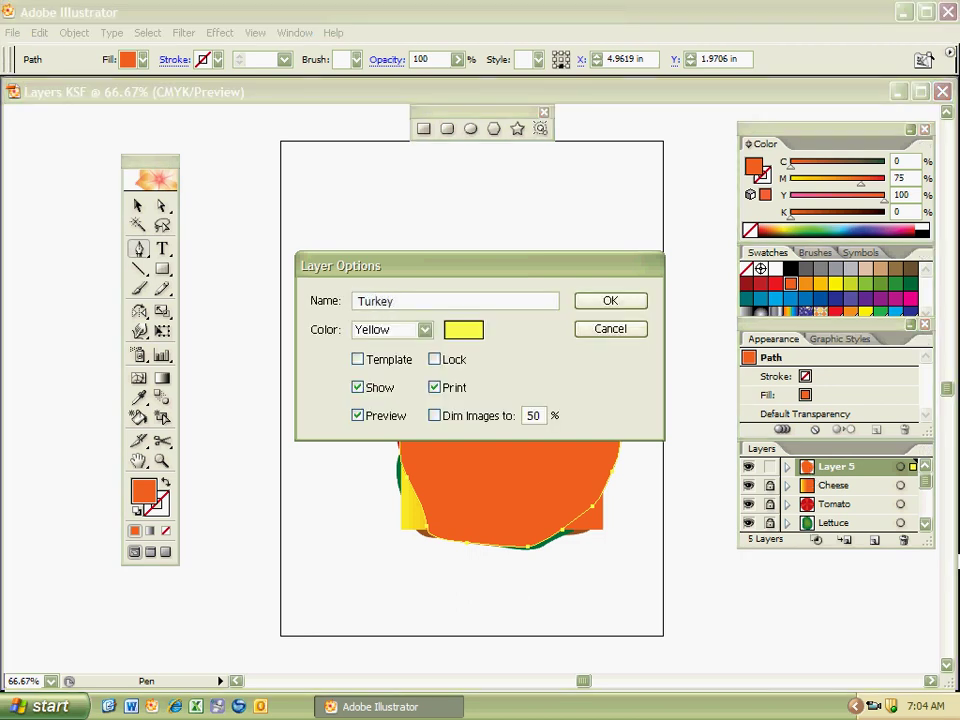
key("Return")
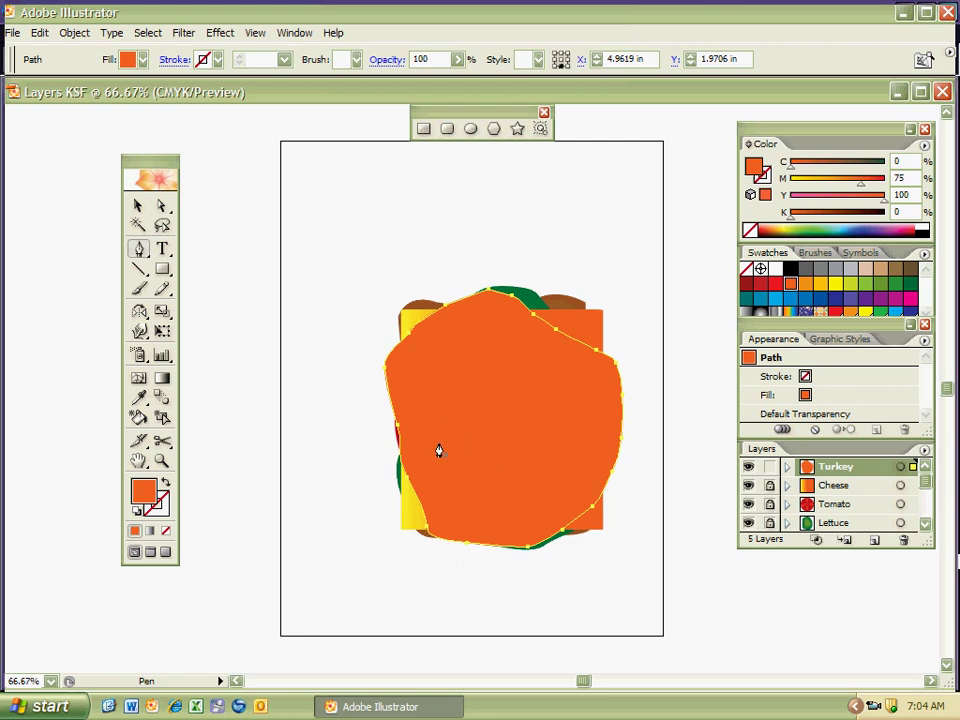
Apply a gradient fill to the turkey slice and set its starting colour to cyan 0%, magenta 23%, yellow 43%, black 0%
key("g")
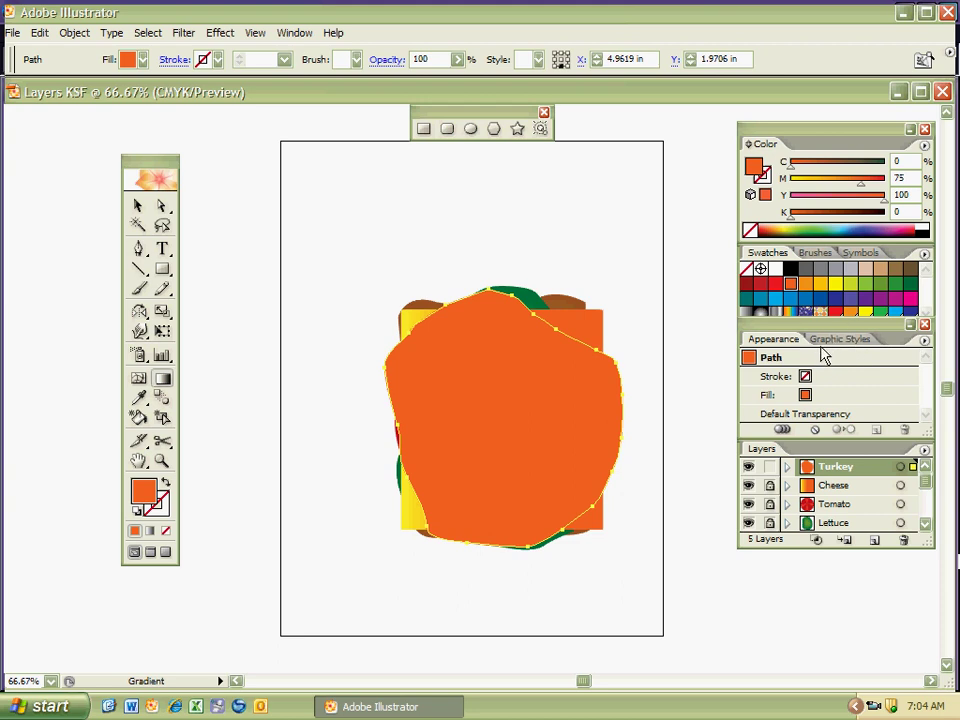
left_click(295, 33)
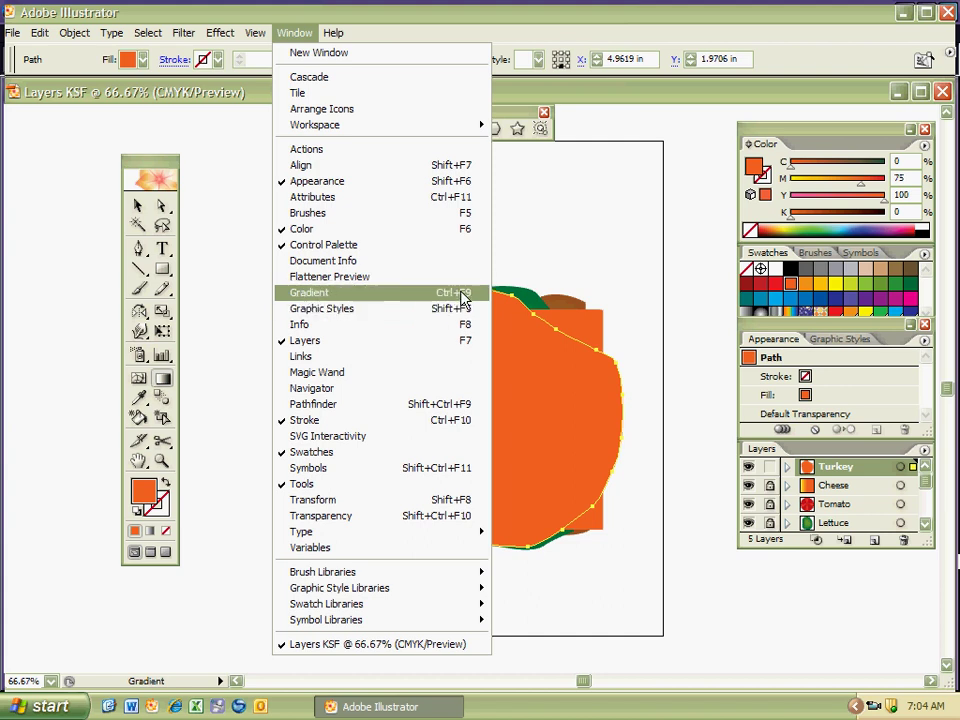
left_click(369, 296)
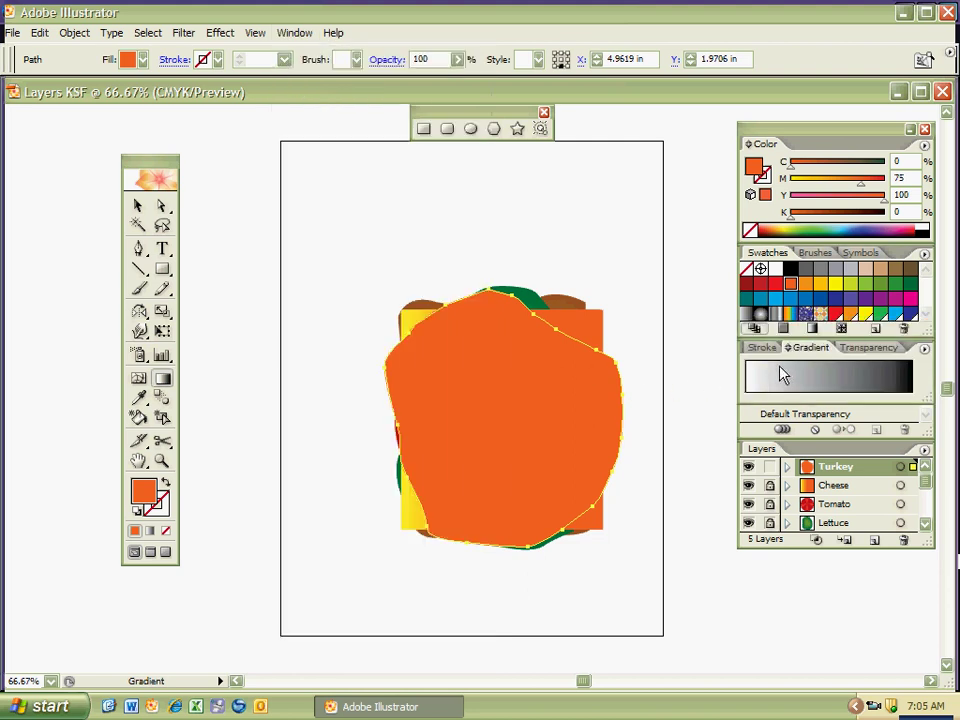
left_click(802, 382)
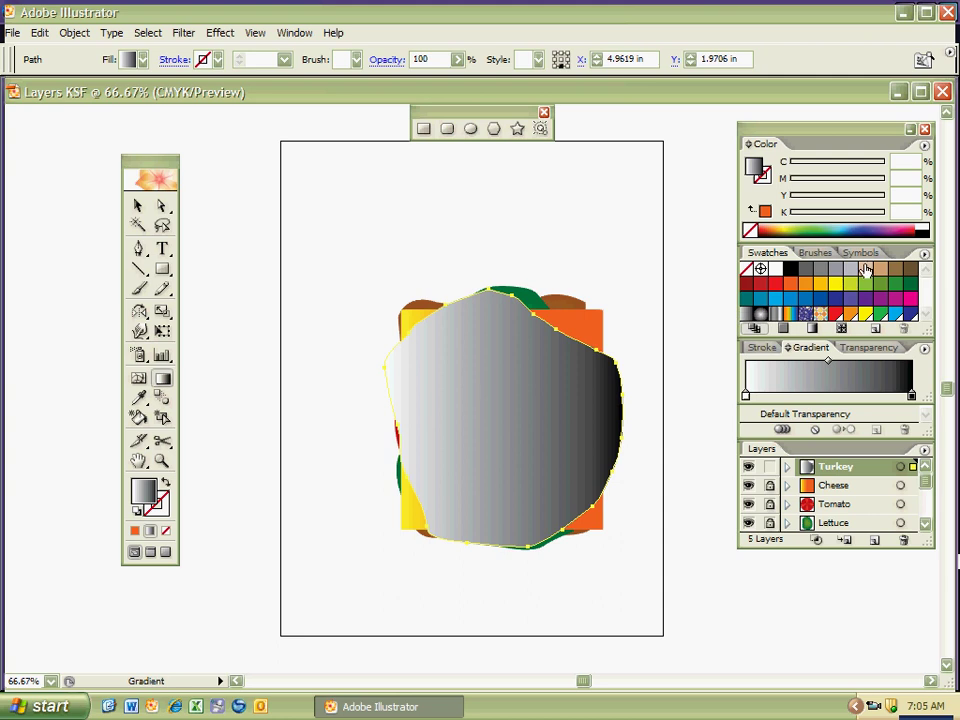
left_click_drag(866, 270, 748, 397)
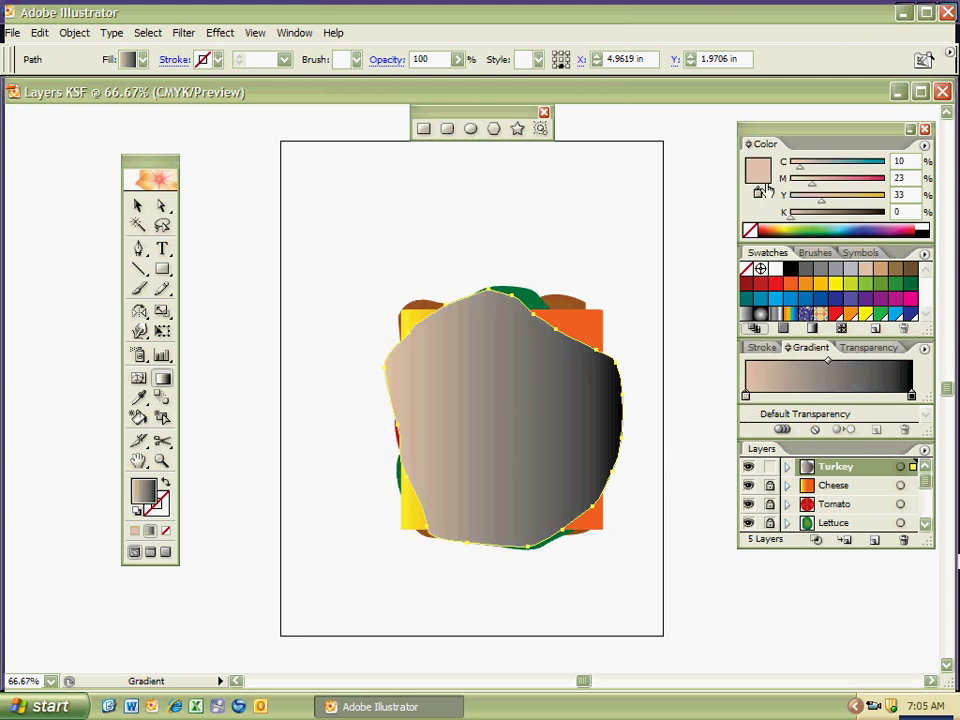
left_click_drag(798, 166, 831, 206)
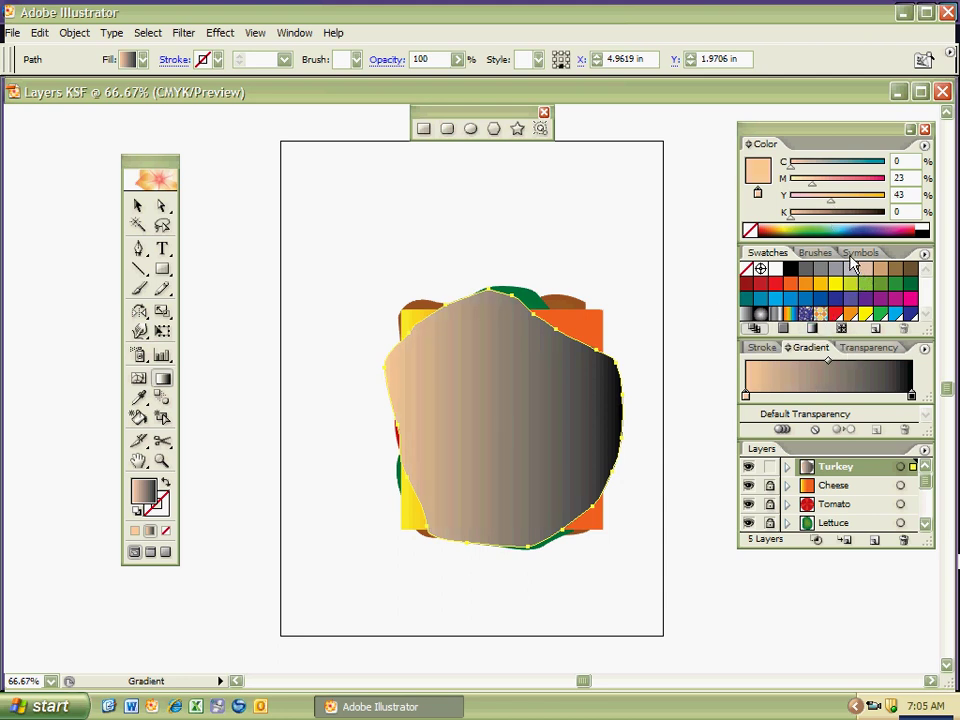
Set the turkey gradient's end colour to cyan 0%, magenta 45%, yellow 87%, black 8%
left_click_drag(866, 268, 912, 400)
left_click_drag(811, 186, 862, 208)
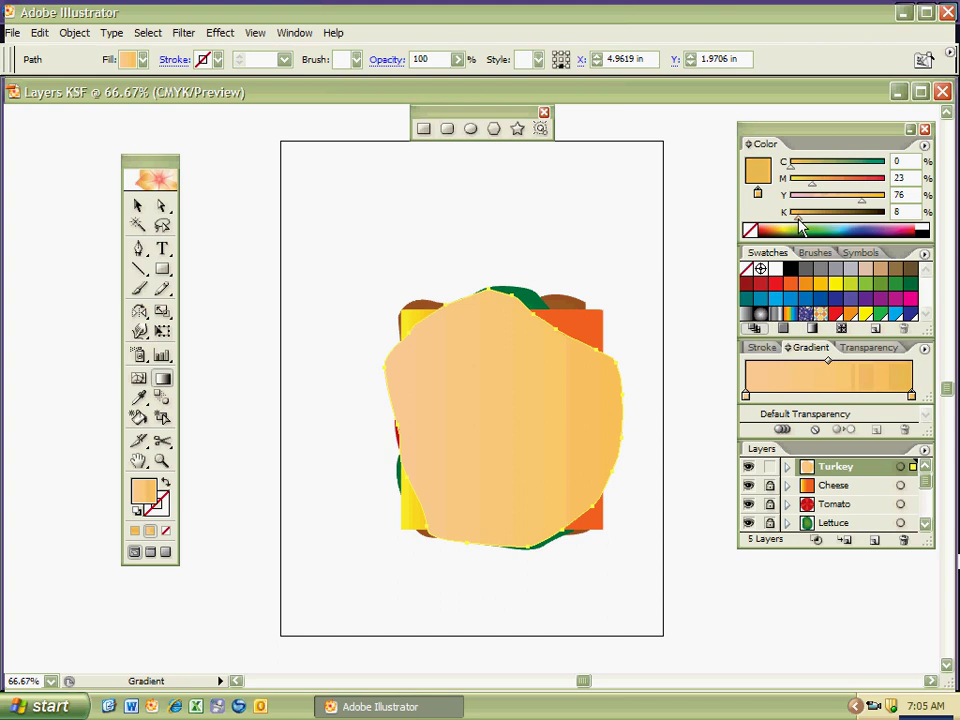
left_click_drag(793, 219, 801, 216)
left_click_drag(866, 207, 873, 208)
left_click_drag(818, 193, 834, 193)
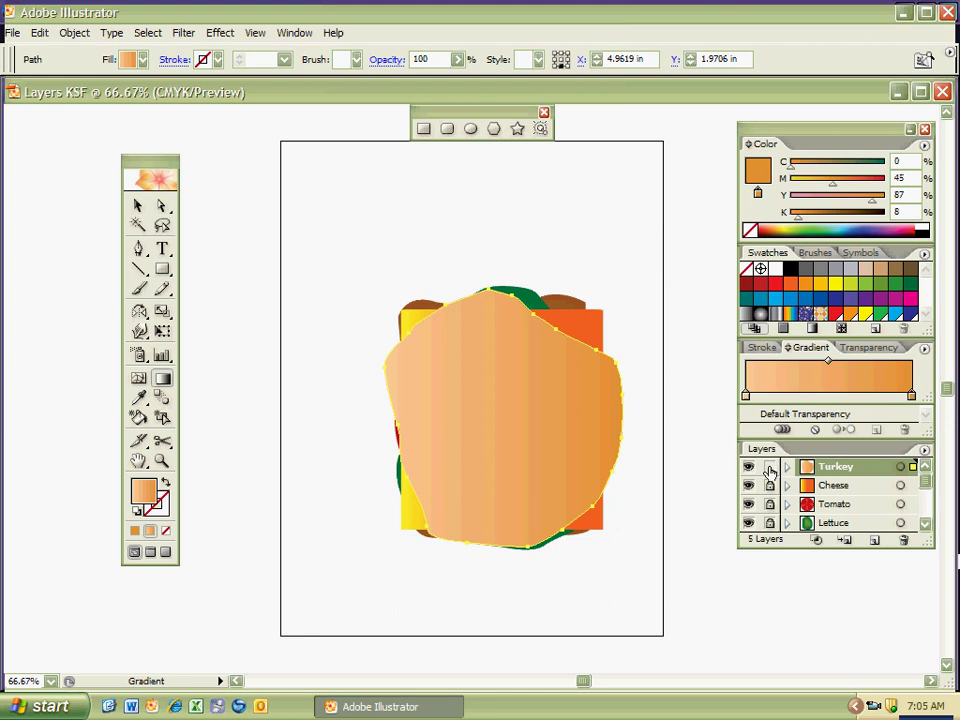
Lock the Turkey layer and add a new layer above it named Mustard
left_click(770, 468)
key("shift+F6")
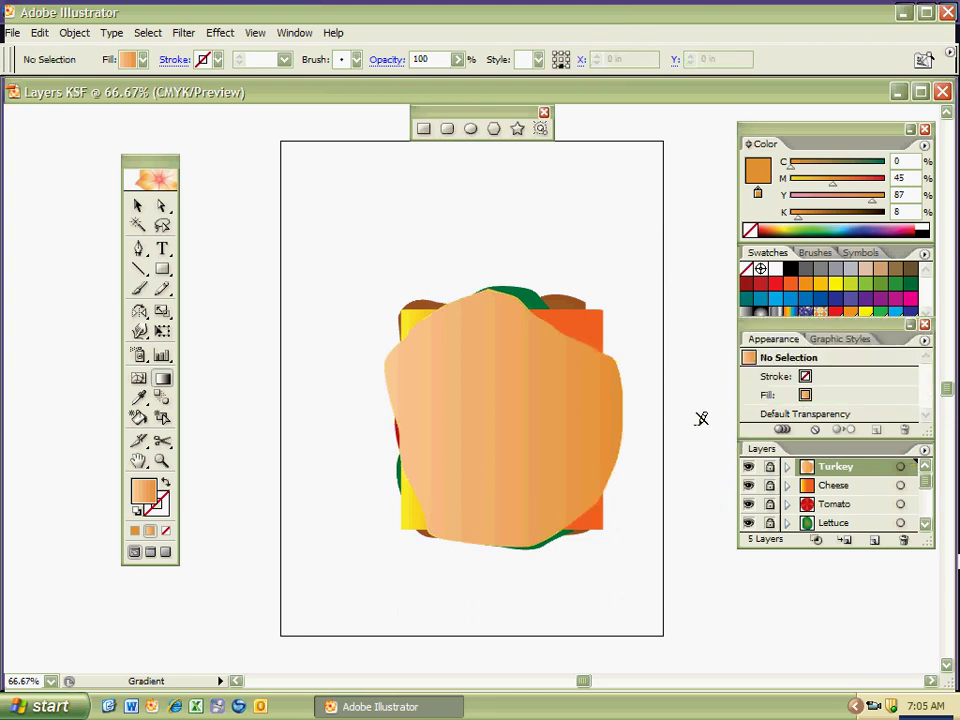
key("ctrl+l")
double_click(830, 467)
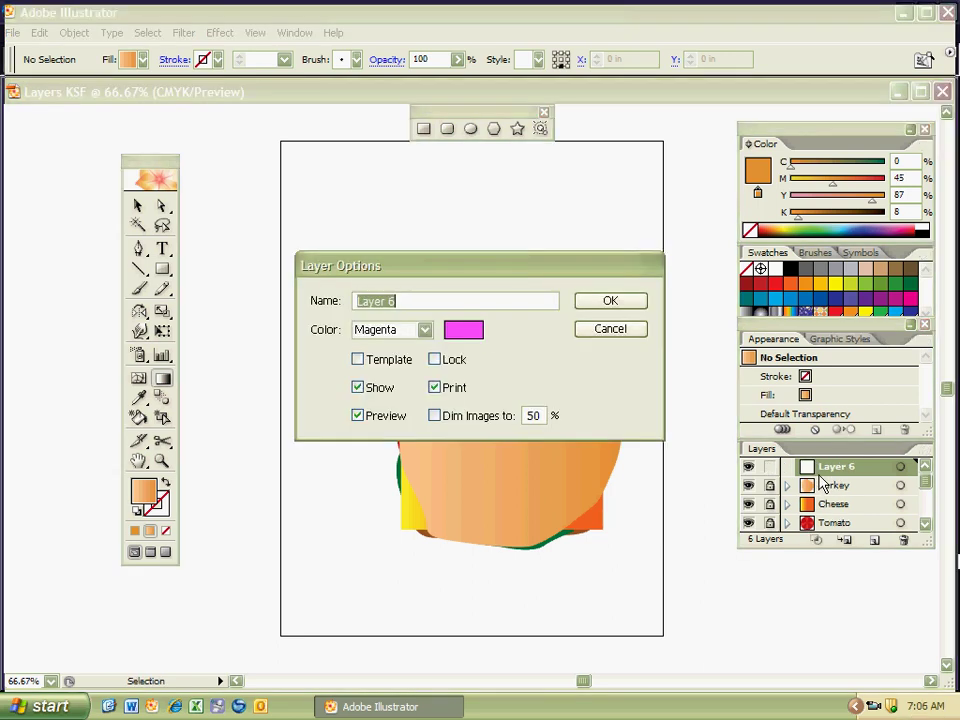
type("Mustard")
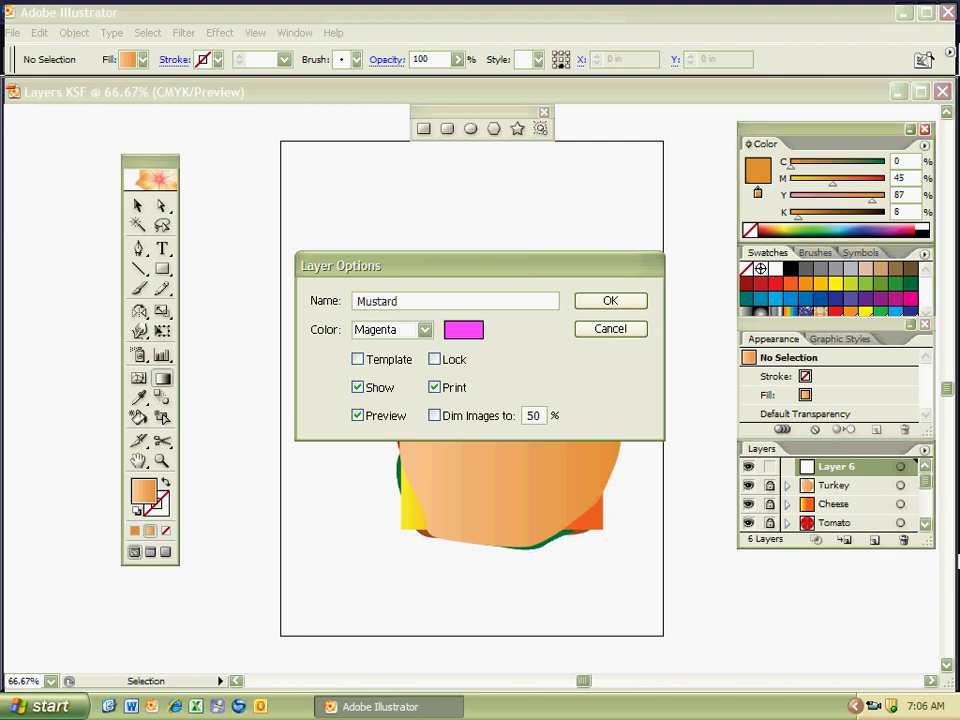
key("Return")
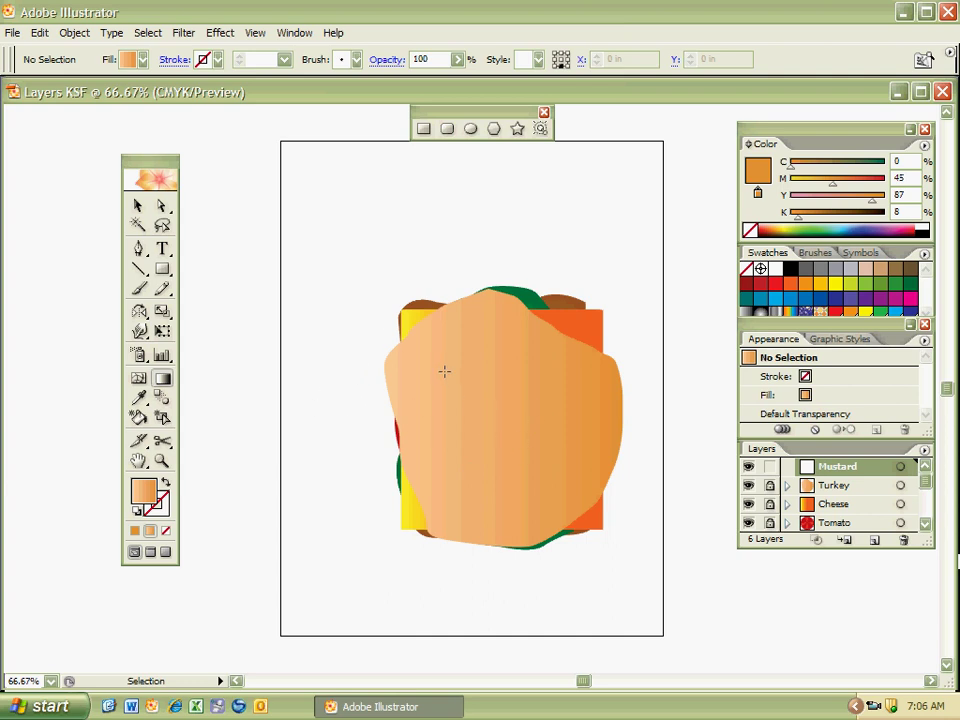
Set up the Paintbrush with the golden yellow swatch (magenta 25%, yellow 100%) and open the Chinese brush library
key("b")
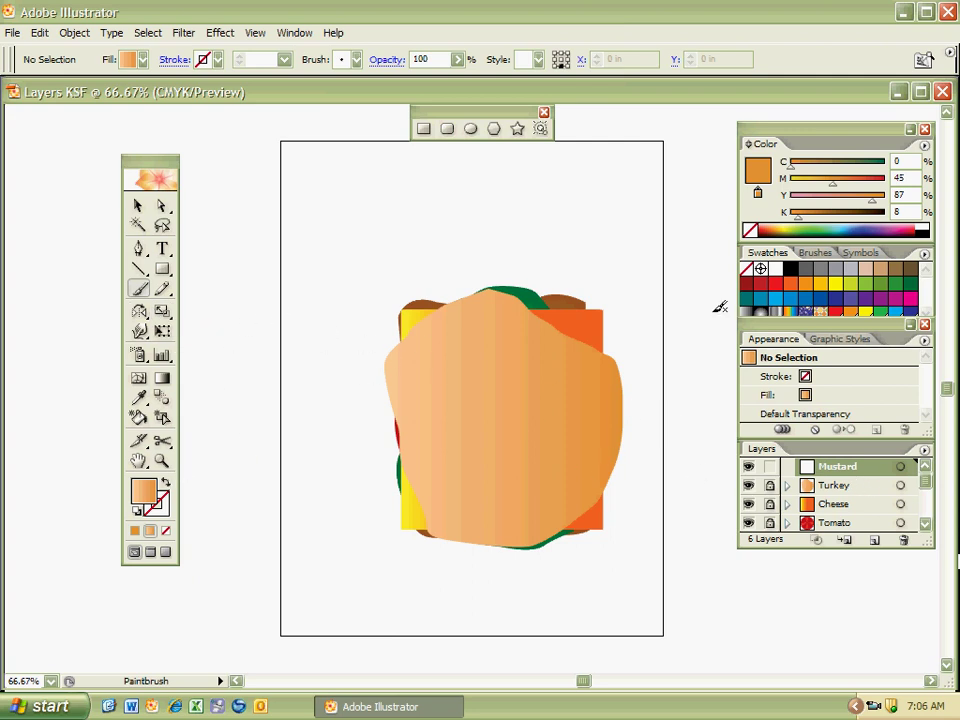
left_click_drag(823, 283, 143, 490)
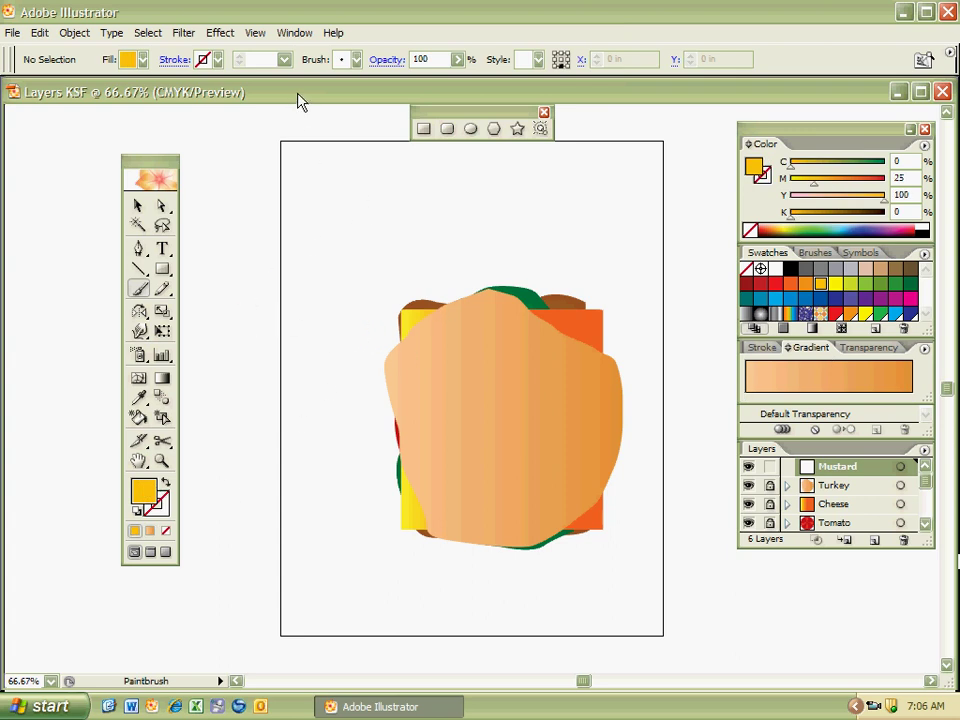
left_click(355, 61)
left_click(356, 77)
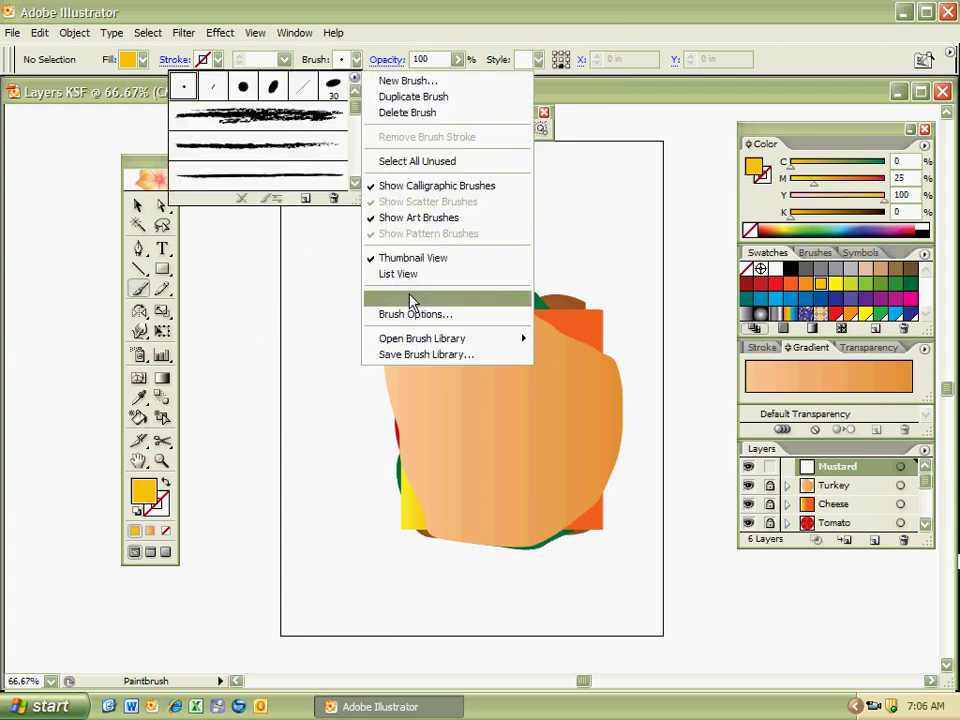
mouse_move(520, 342)
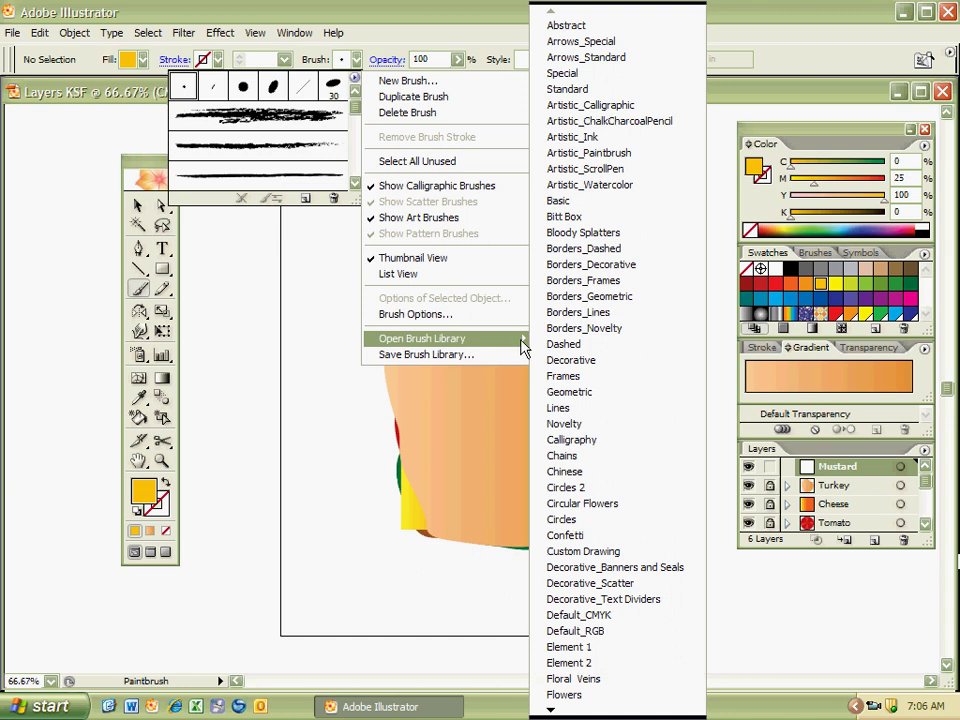
left_click(577, 472)
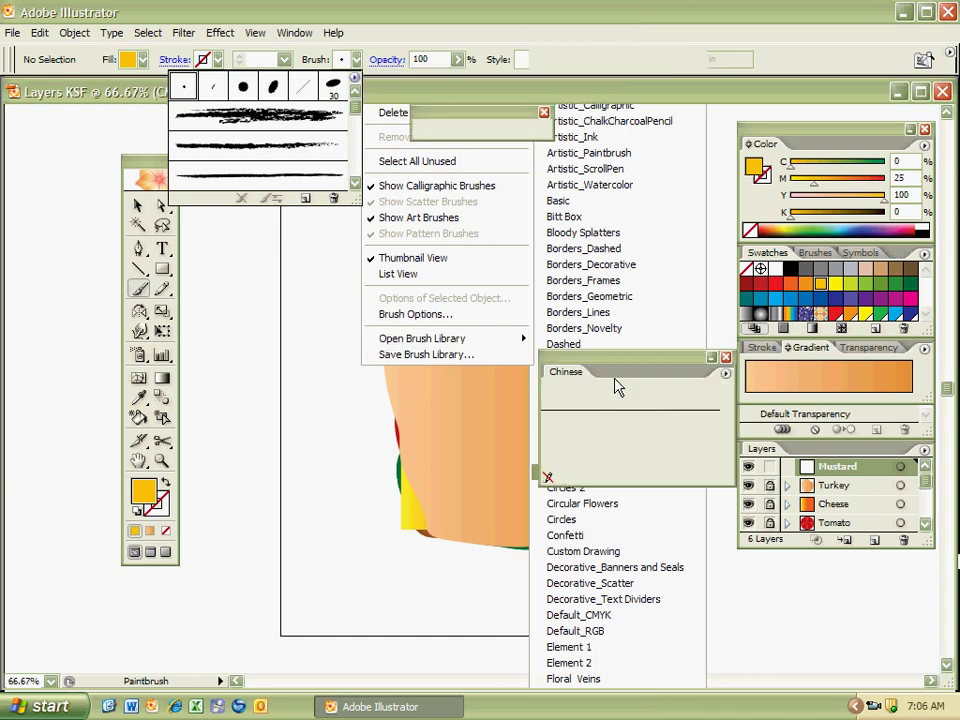
Choose the thick tapered Chinese brush and set the fill to none, keeping the golden yellow stroke
left_click(632, 368)
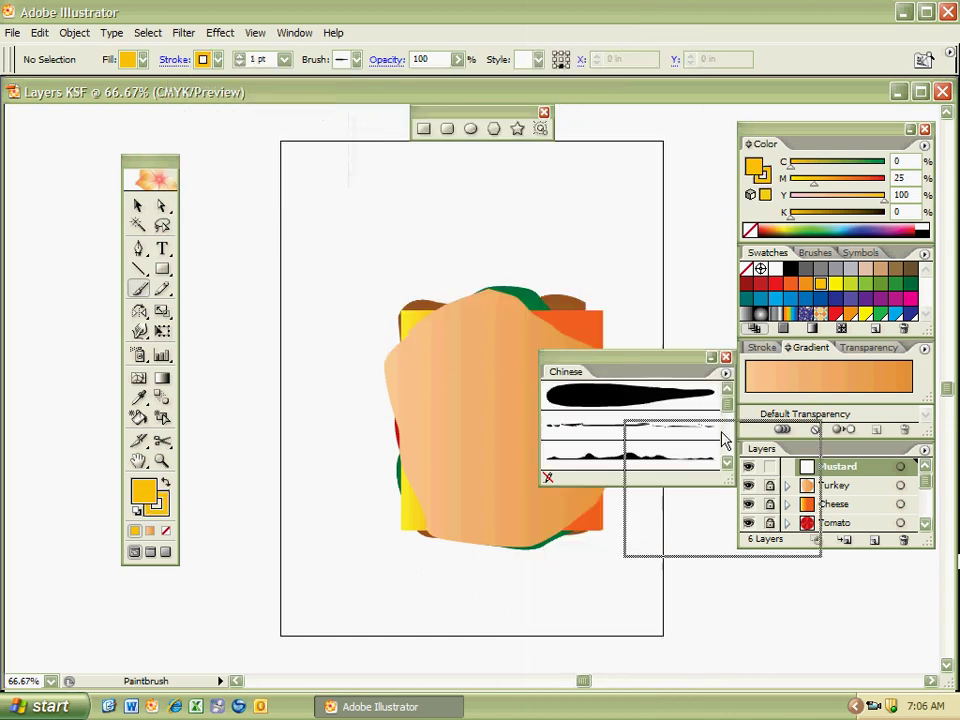
left_click_drag(632, 368, 822, 566)
left_click(814, 594)
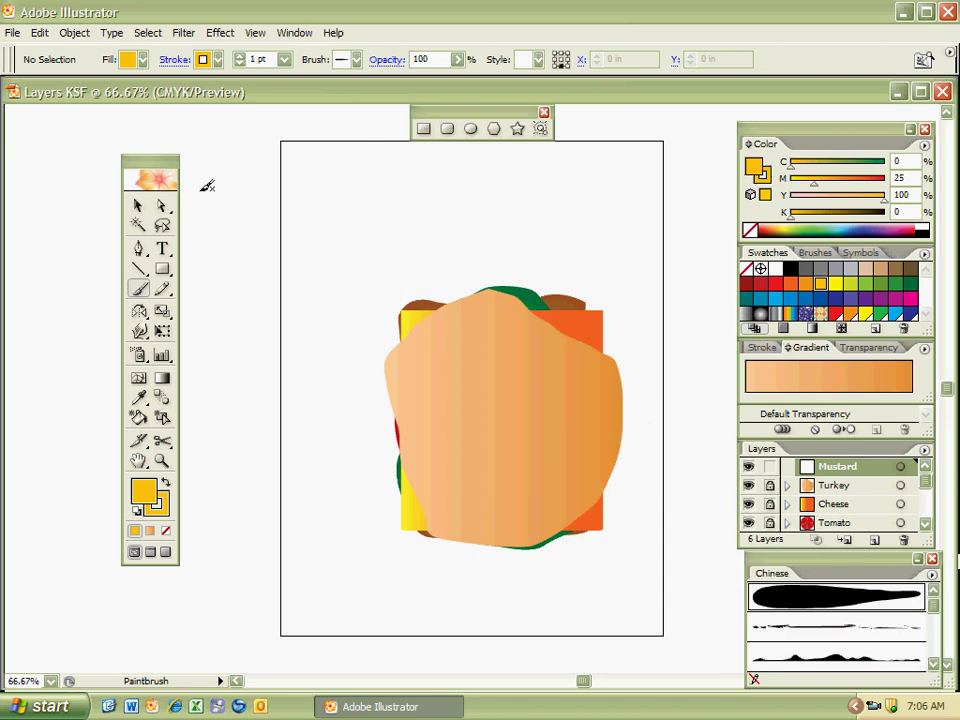
left_click(166, 530)
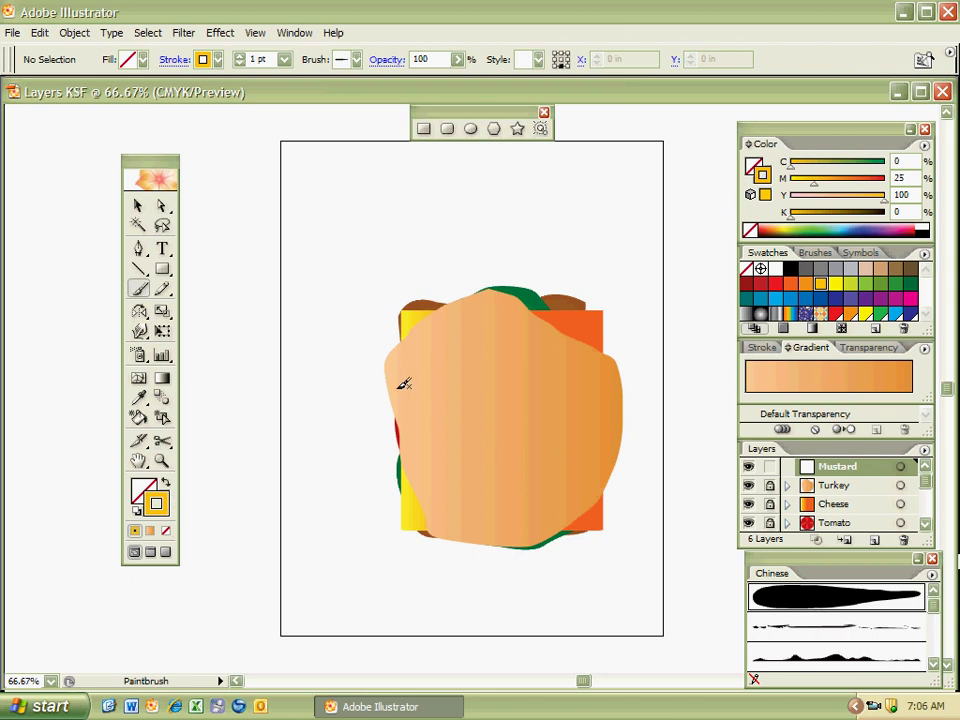
mouse_move(493, 350)
left_mouse_down()
mouse_move(462, 440)
mouse_move(506, 478)
left_mouse_up()
left_click_drag(590, 515, 584, 519)
key("ctrl")
left_click(514, 433, "ctrl")
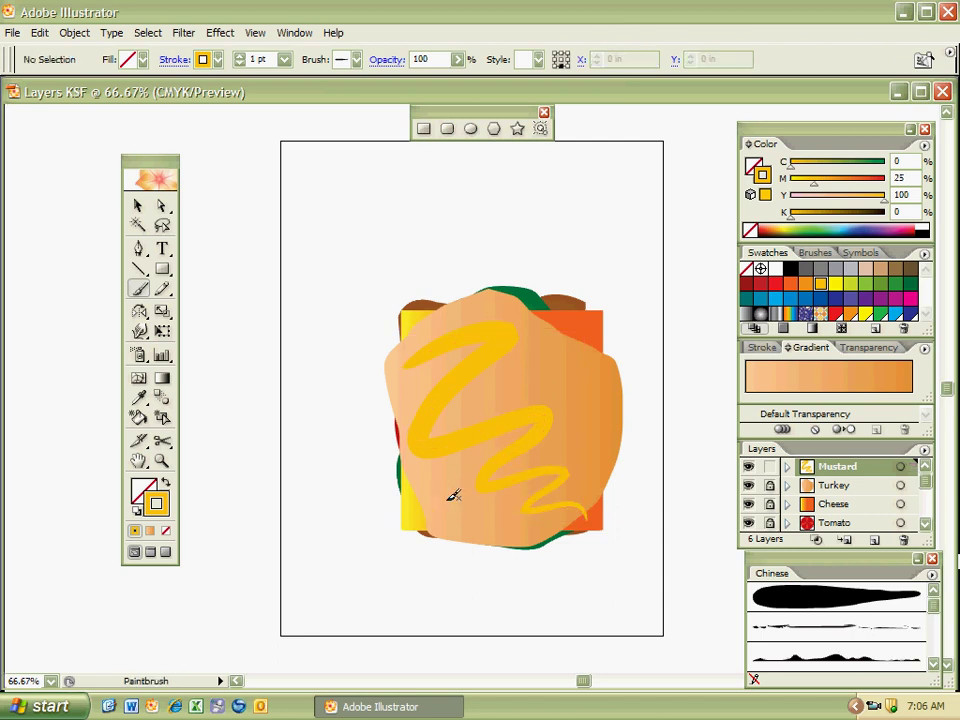
key("ctrl+z")
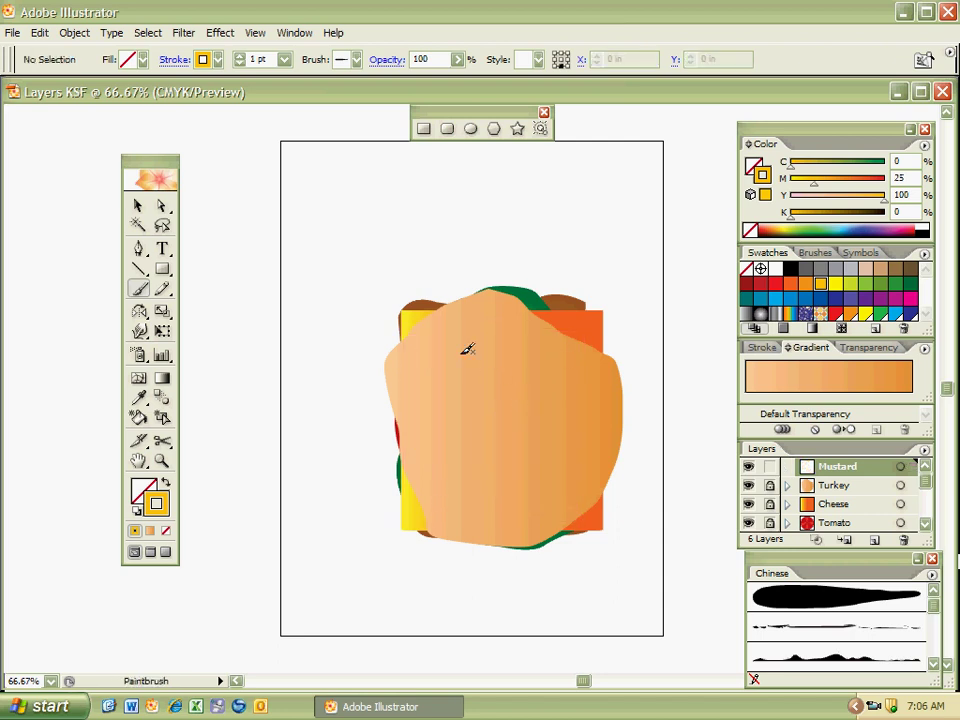
Paint a squiggly mustard face on the turkey slice with two eyes, a nose and a wide zigzag smile
left_click_drag(430, 363, 438, 402)
left_click(510, 392, "ctrl")
left_click(497, 399, "ctrl")
mouse_move(545, 398)
left_mouse_down()
mouse_move(427, 491)
mouse_move(479, 487)
mouse_move(497, 515)
mouse_move(558, 495)
mouse_move(579, 461)
left_mouse_up()
left_click(439, 476, "ctrl")
left_click(666, 388, "ctrl")
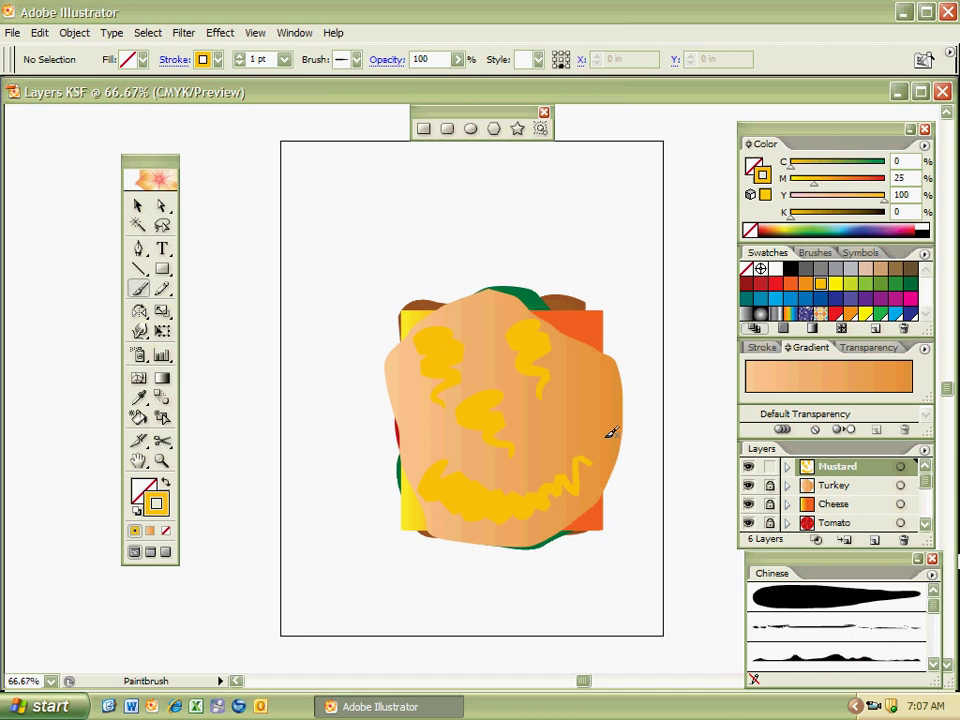
Lock the Mustard layer and add a new layer above it named Bread2
key("shift+F6")
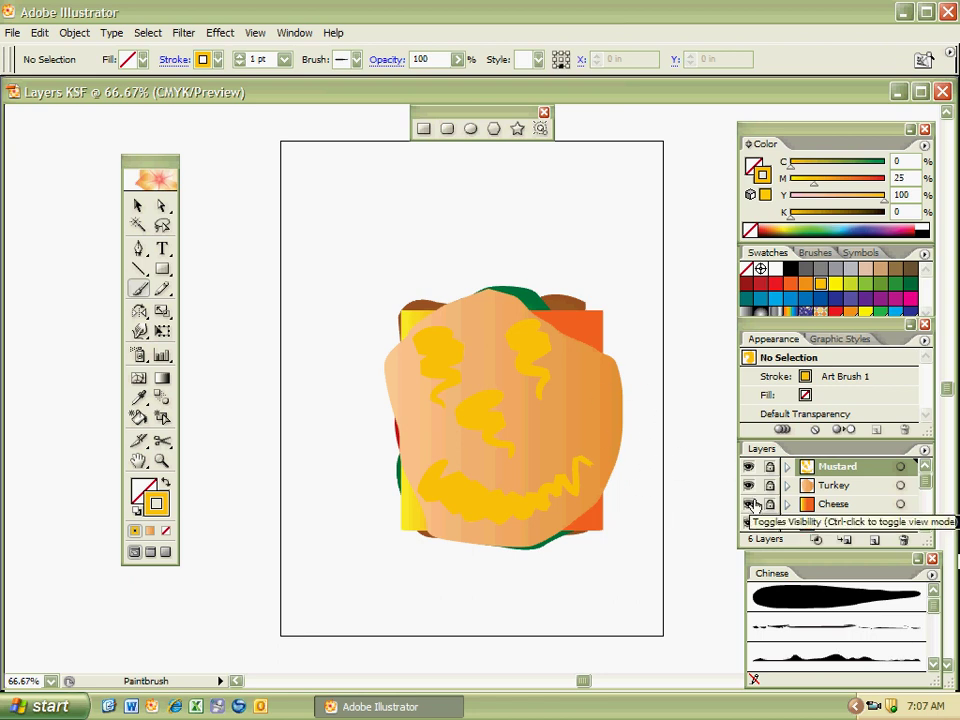
key("ctrl+l")
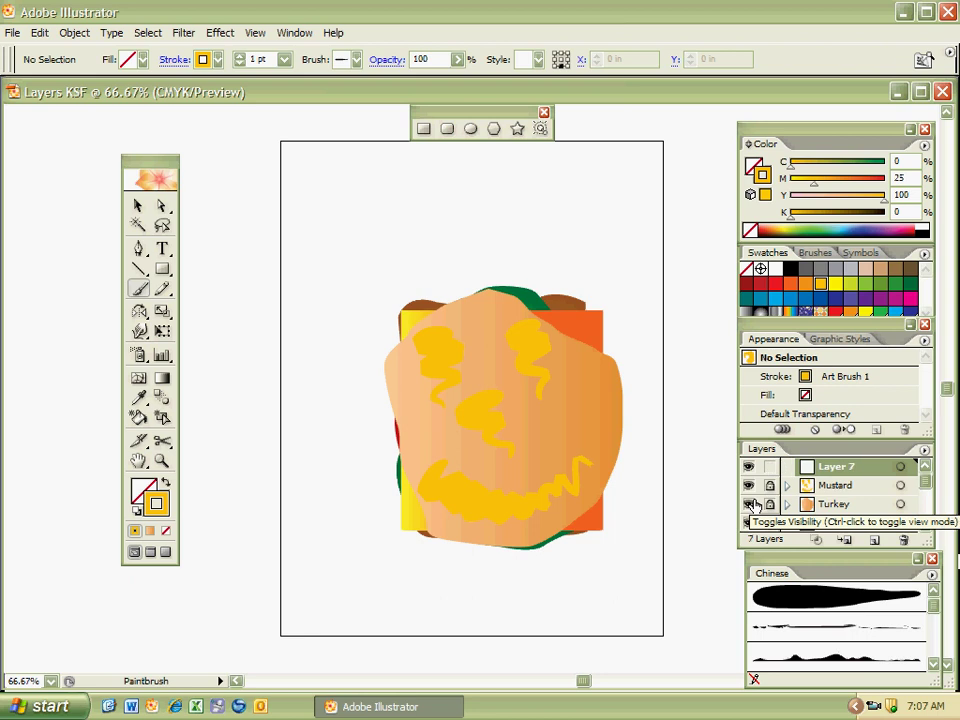
double_click(810, 468)
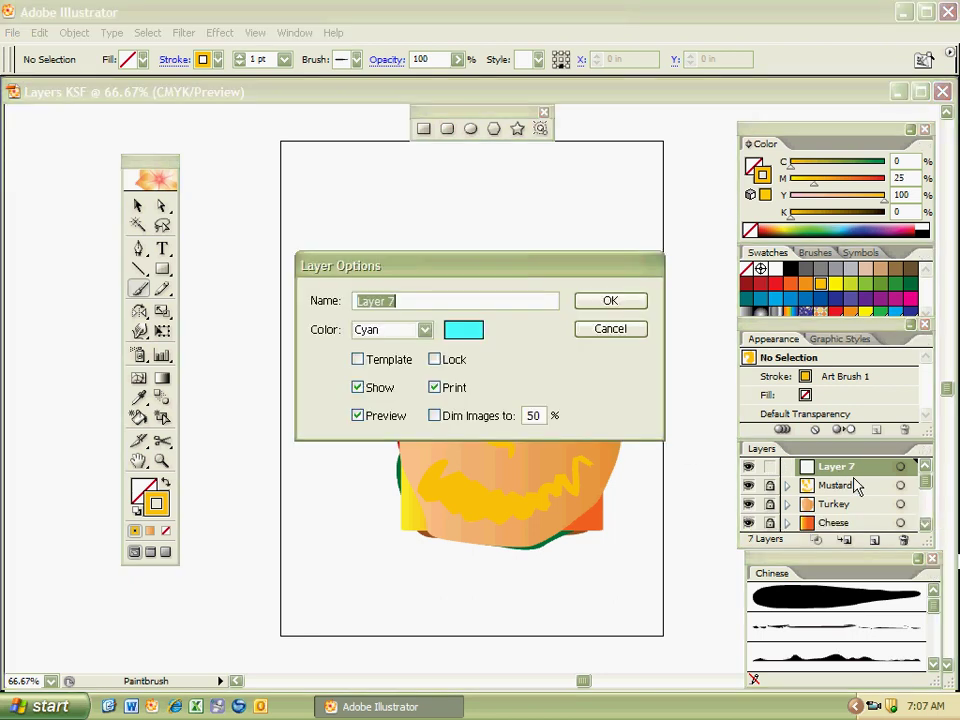
type("Bread2")
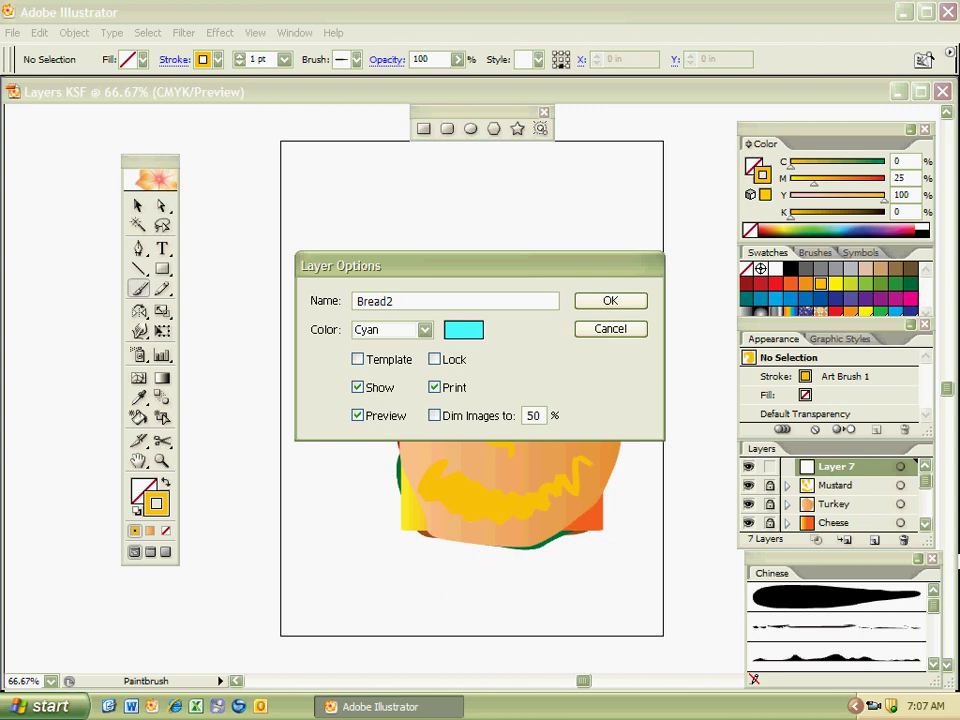
key("Return")
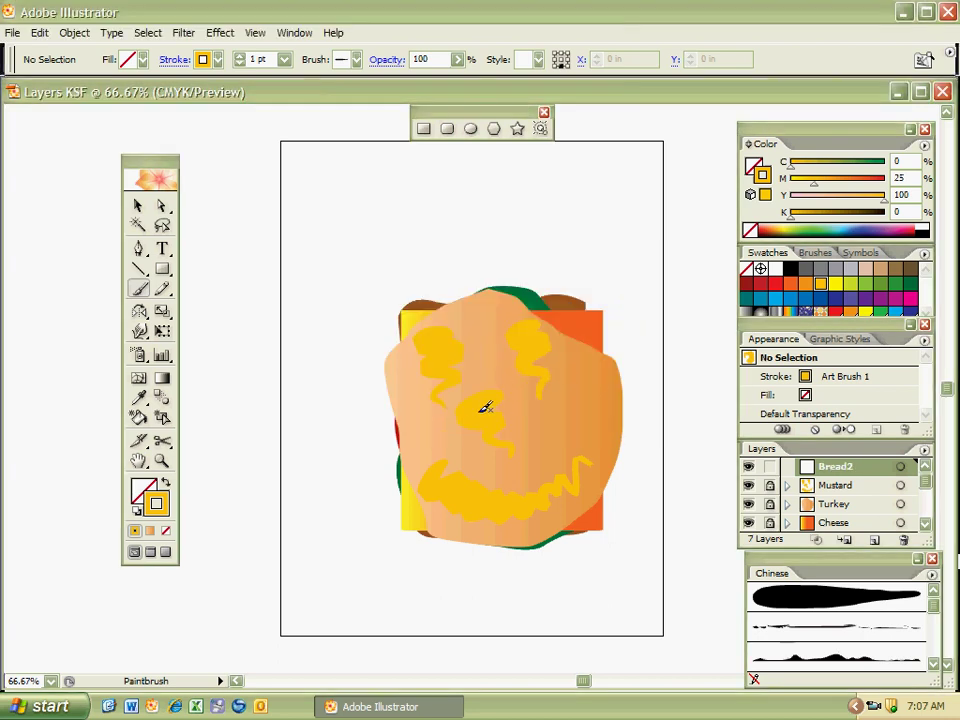
Set the stroke to none and hide the Mustard, Turkey, Cheese, Tomato and Lettuce layers to expose the bottom bread slice
key("p")
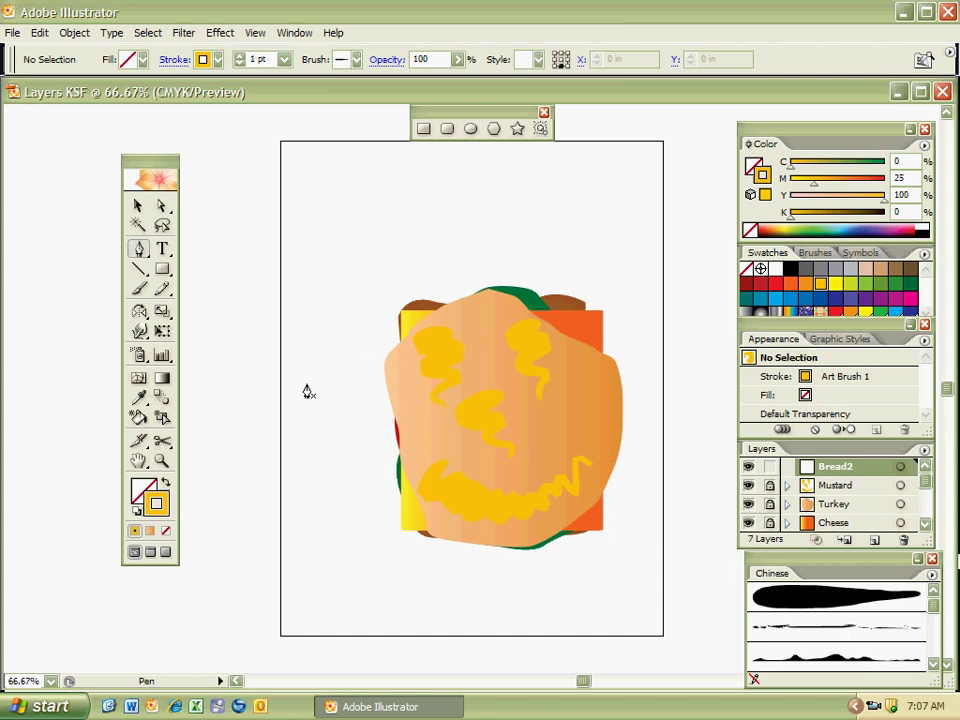
key("slash")
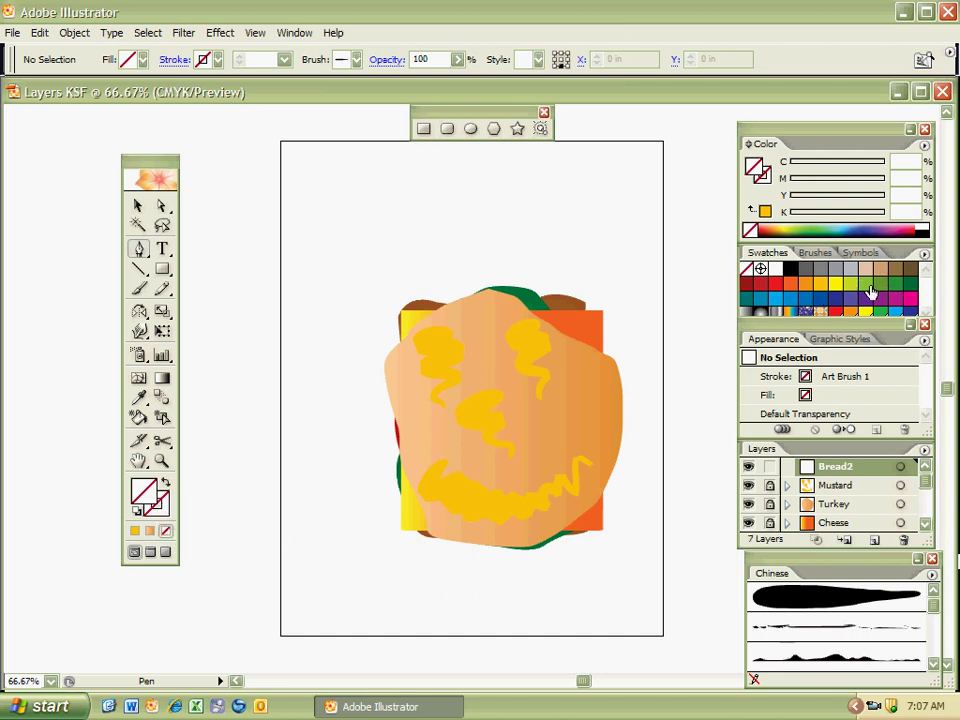
left_click(748, 486)
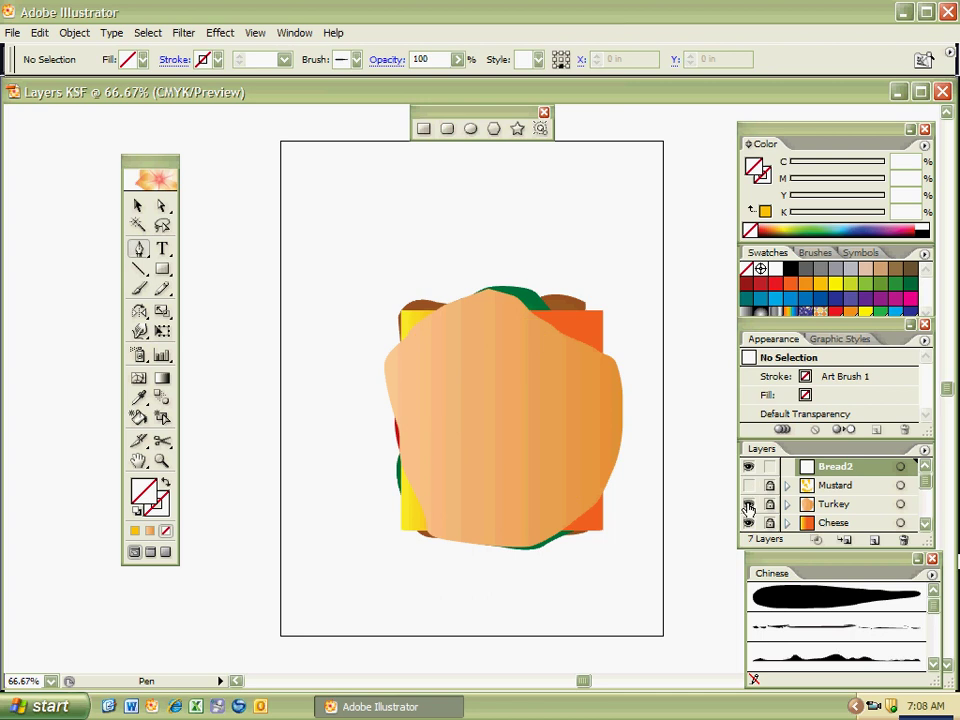
left_click(749, 505)
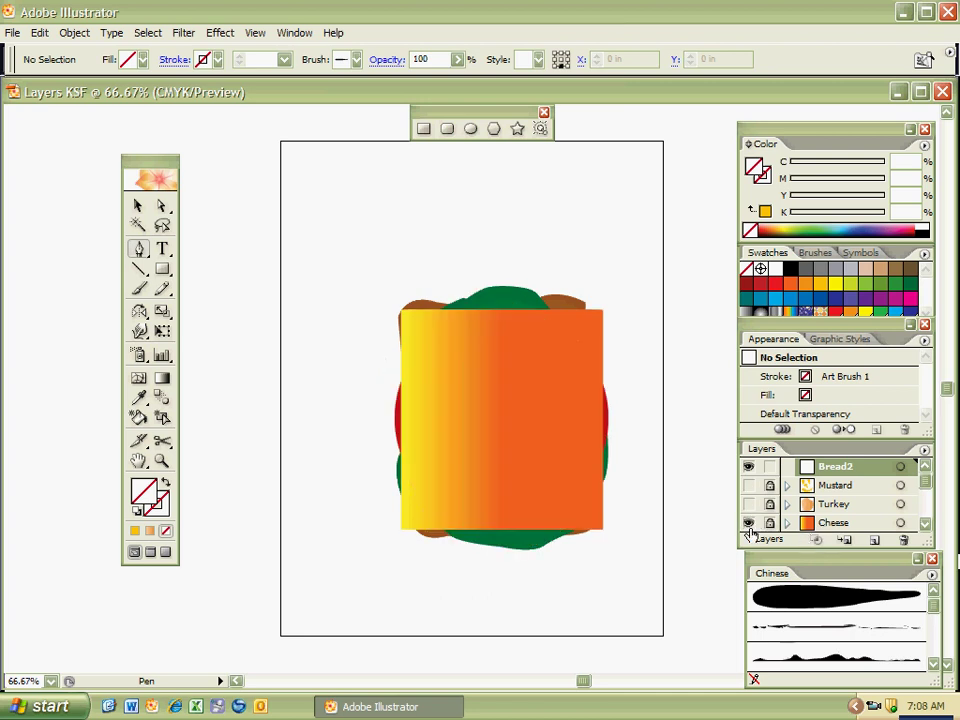
left_click(749, 524)
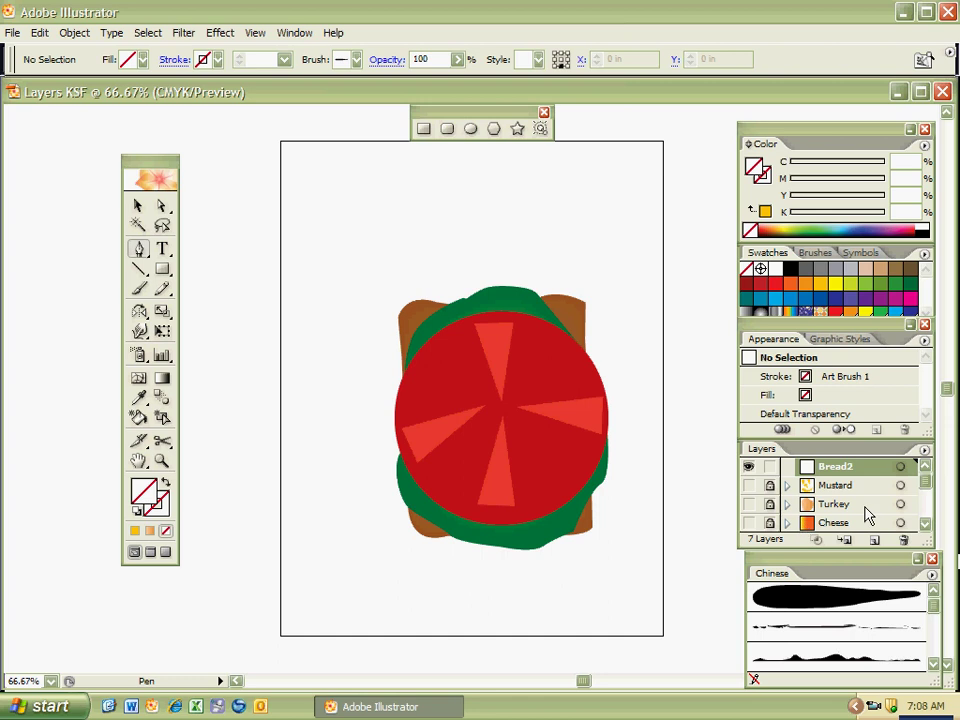
left_click(749, 524)
left_click(749, 524)
left_click(749, 524)
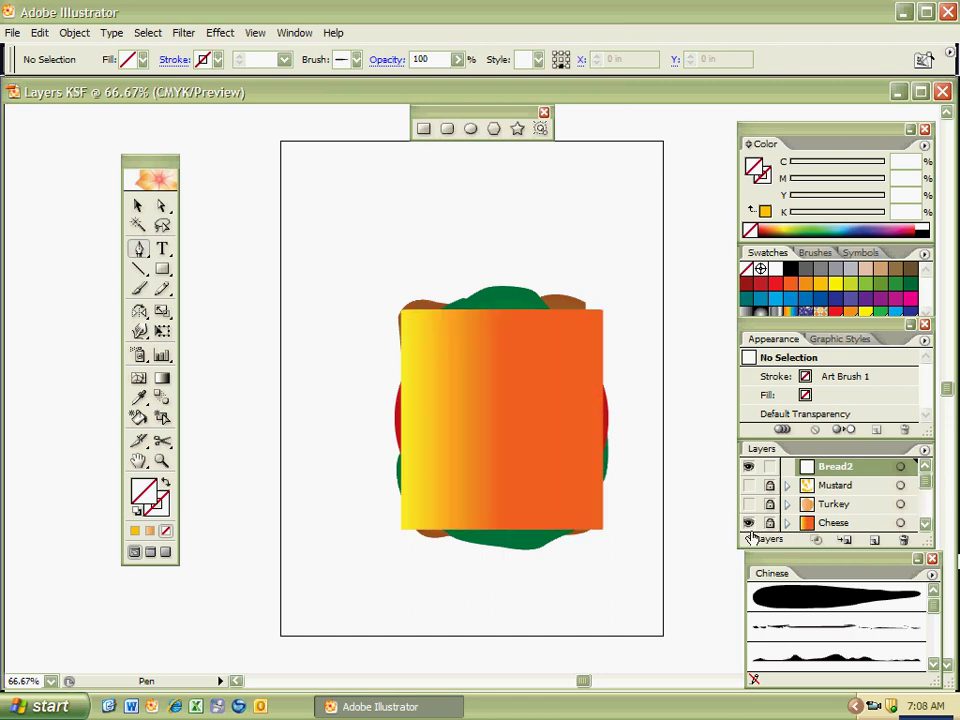
left_click(749, 524)
scroll(924, 489, "down", 2)
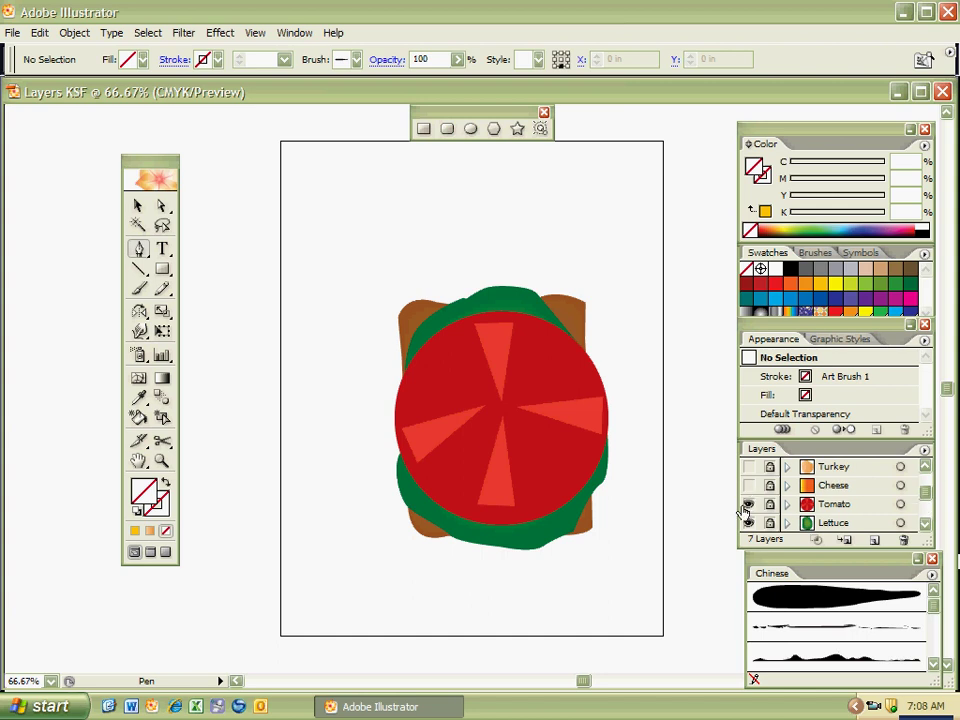
left_click(749, 504)
left_click(749, 523)
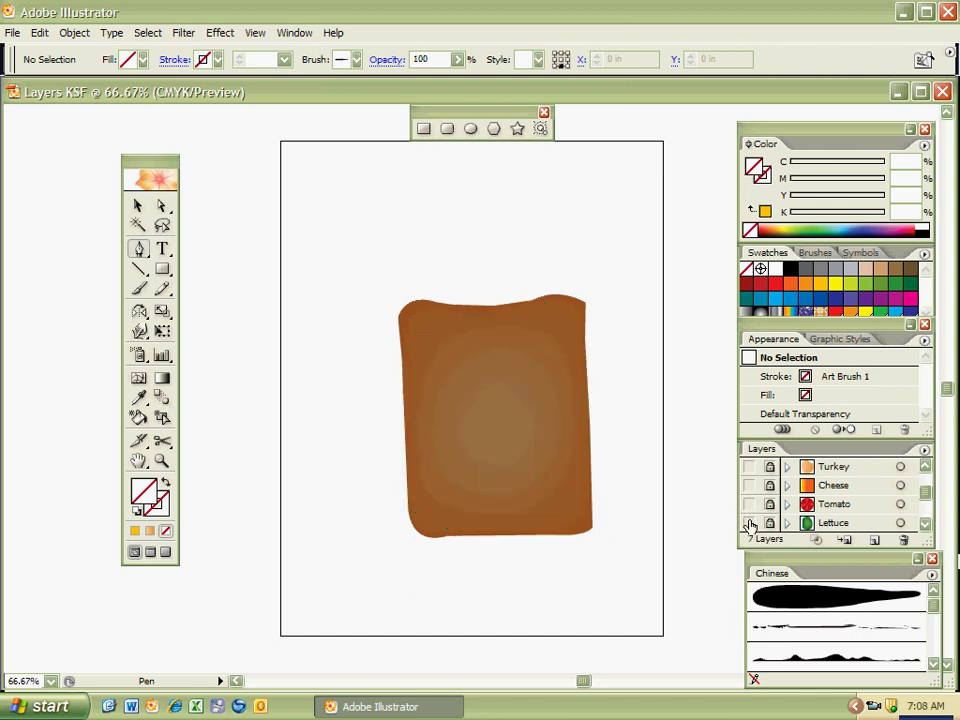
left_click(926, 503)
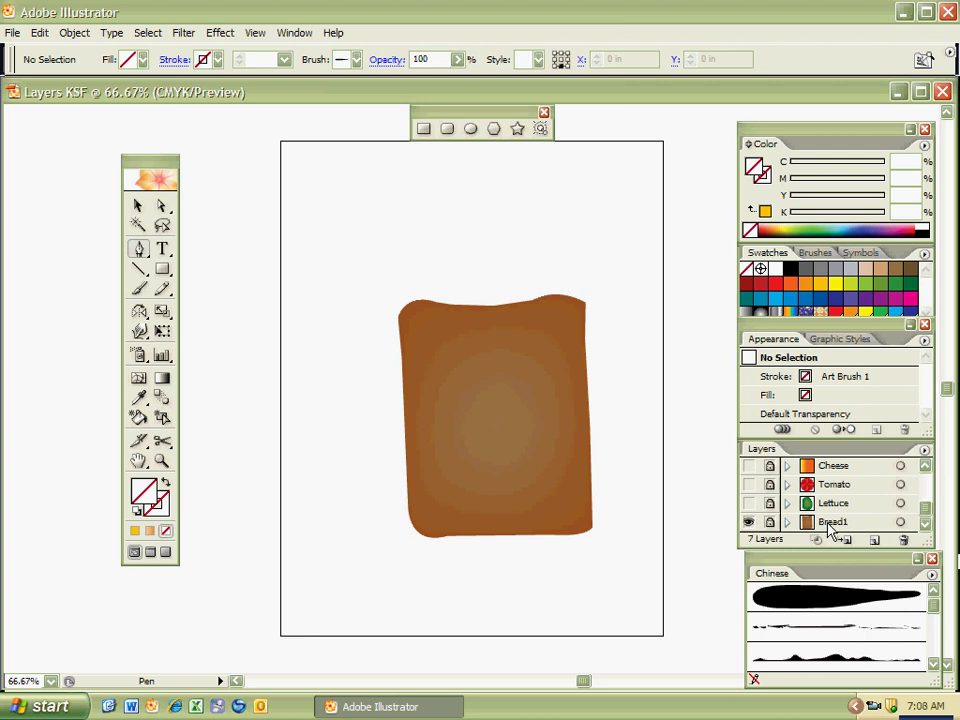
Unlock the Bread1 layer and sample the brown near the upper corner of the bread slice as the fill colour
left_click(812, 526)
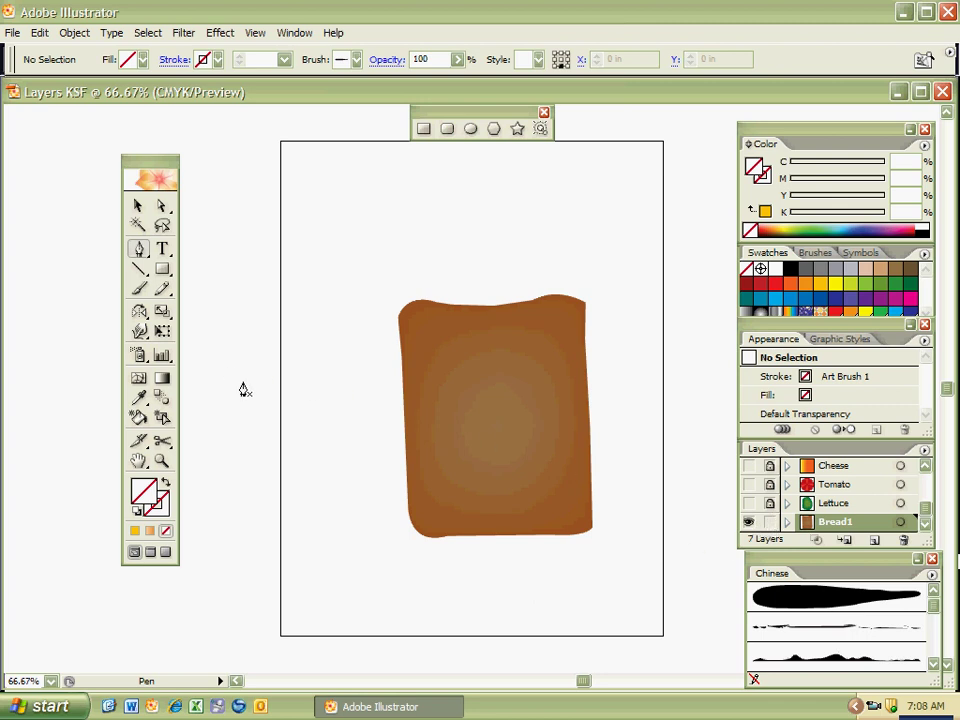
left_click(140, 399)
left_click(578, 313)
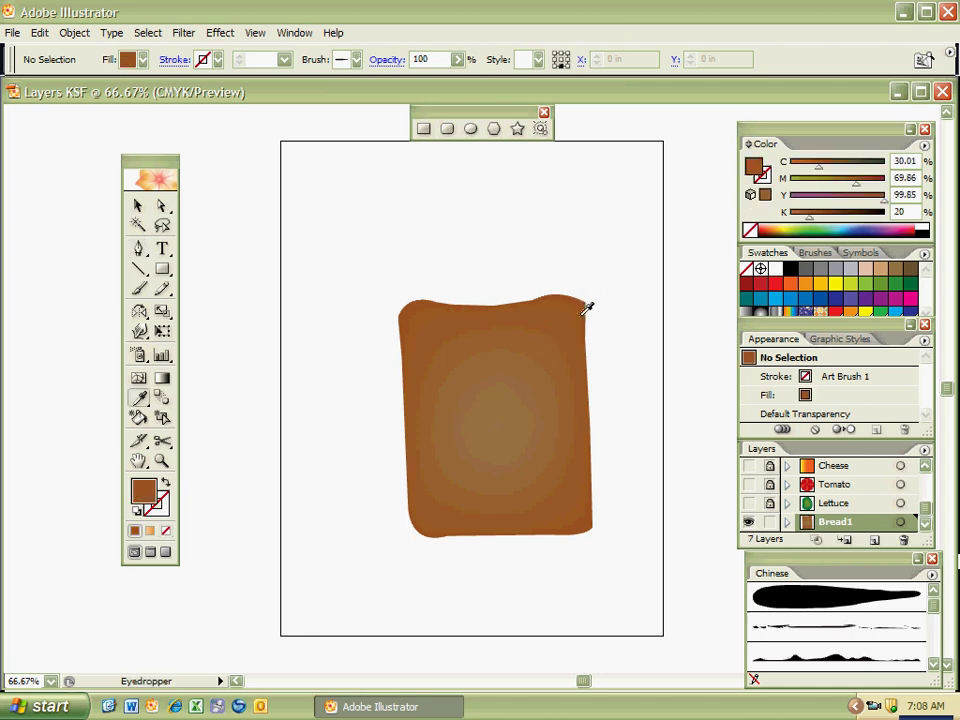
left_click(578, 304)
Relock the Bread1 layer, show all the hidden layers again and make Bread2 the active layer
left_click(750, 517, "alt")
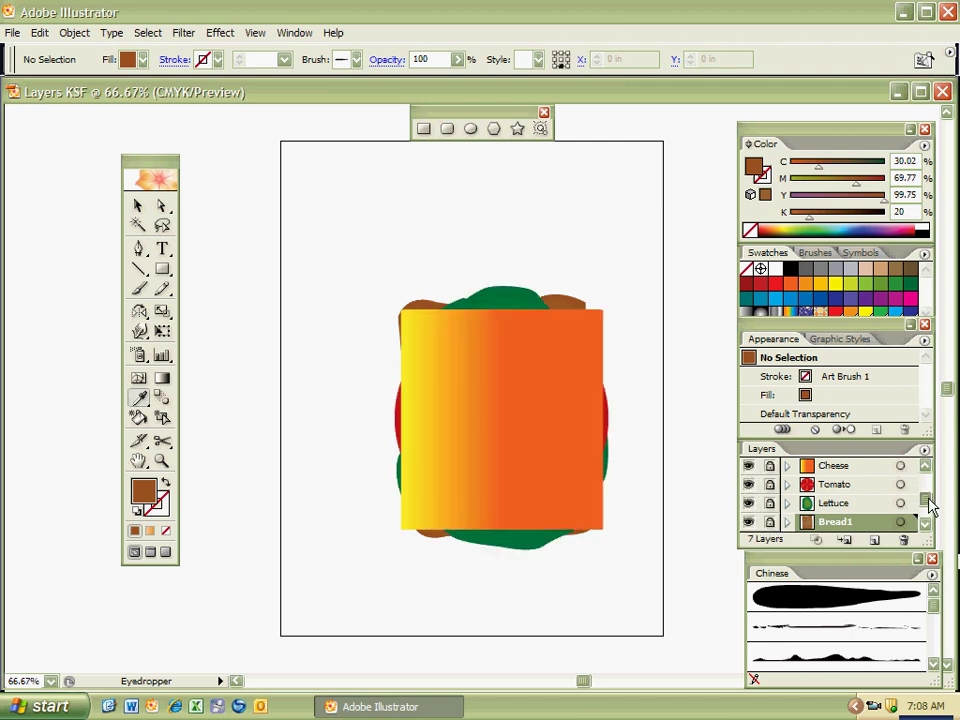
scroll(930, 507, "up", 2)
left_click_drag(749, 466, 749, 504)
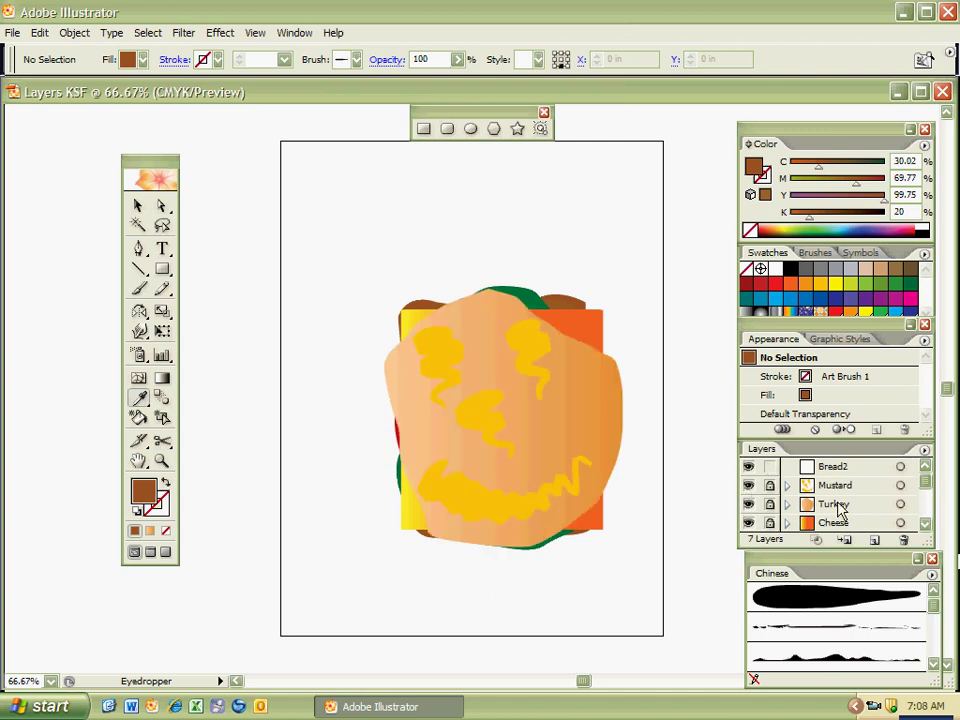
left_click(838, 466)
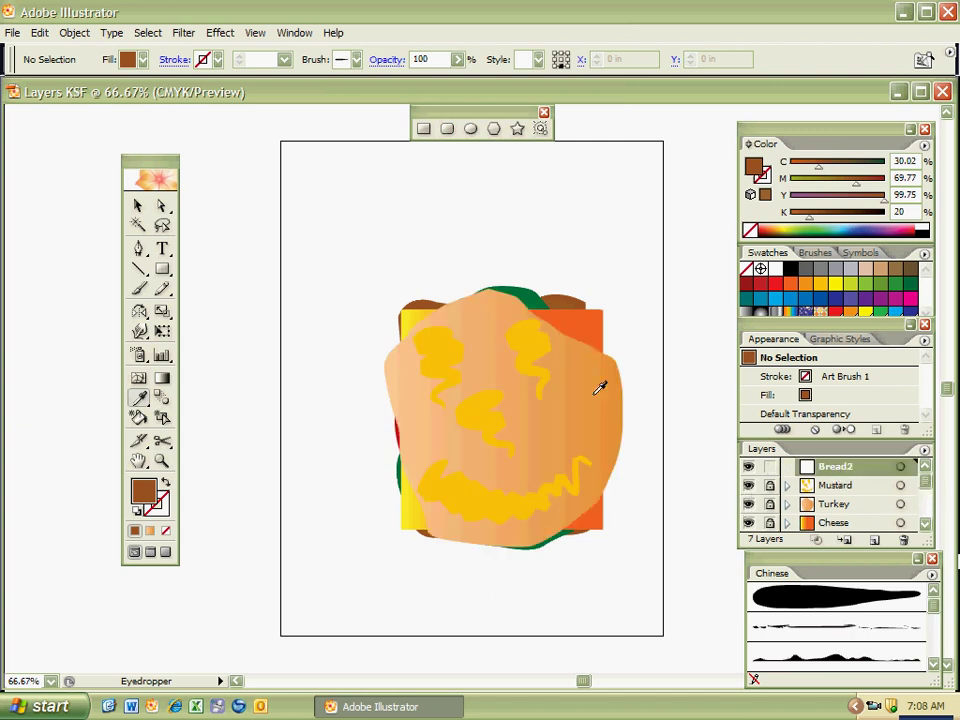
Draw a large brown bread slice outline with the Pen tool over the sandwich, with rounded corners and a flared base
key("p")
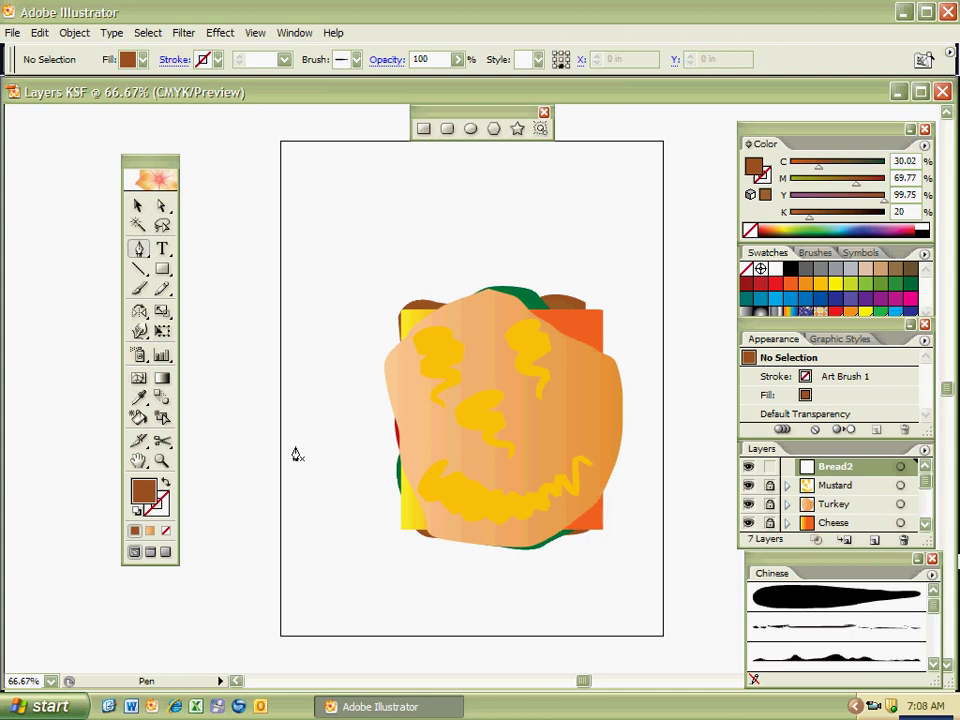
left_click(461, 316)
mouse_move(383, 355)
left_mouse_down()
mouse_move(386, 363)
mouse_move(398, 323)
left_mouse_up()
left_click_drag(398, 323, 398, 402)
mouse_move(388, 522)
left_mouse_down()
mouse_move(416, 566)
mouse_move(488, 525)
mouse_move(502, 537)
left_mouse_up()
mouse_move(445, 558)
left_mouse_down()
mouse_move(574, 566)
mouse_move(620, 548)
mouse_move(591, 302)
mouse_move(557, 291)
mouse_move(501, 321)
mouse_move(463, 317)
mouse_move(473, 321)
left_mouse_up()
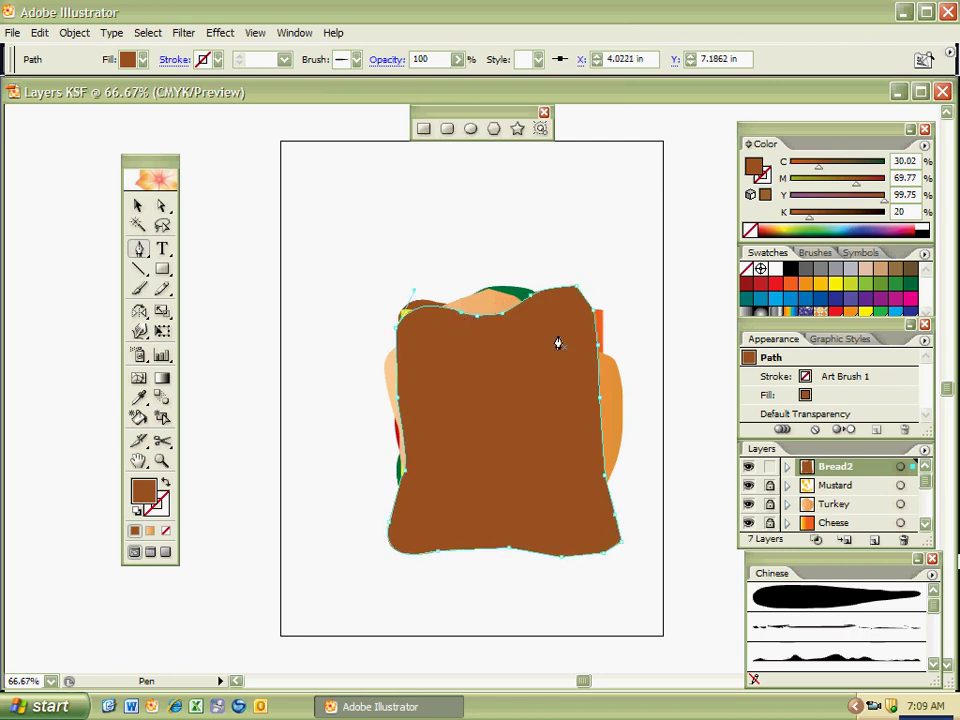
Redo the dipped upper edge of the bread slice, close its path and deselect it
key("ctrl")
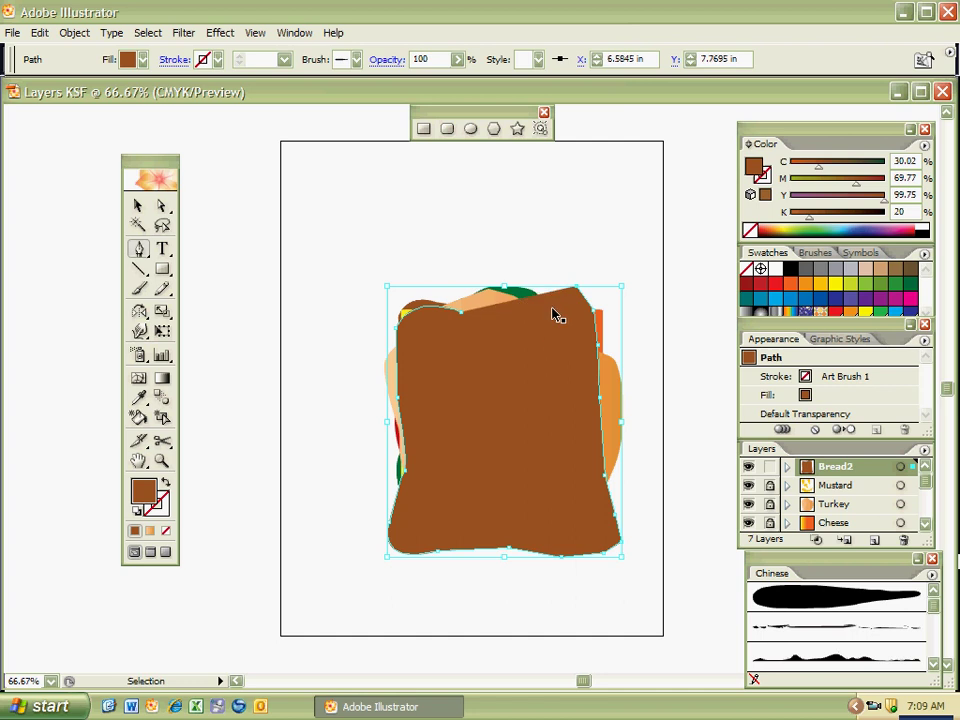
left_click(543, 297)
left_click(461, 313)
left_click(580, 343, "ctrl+shift")
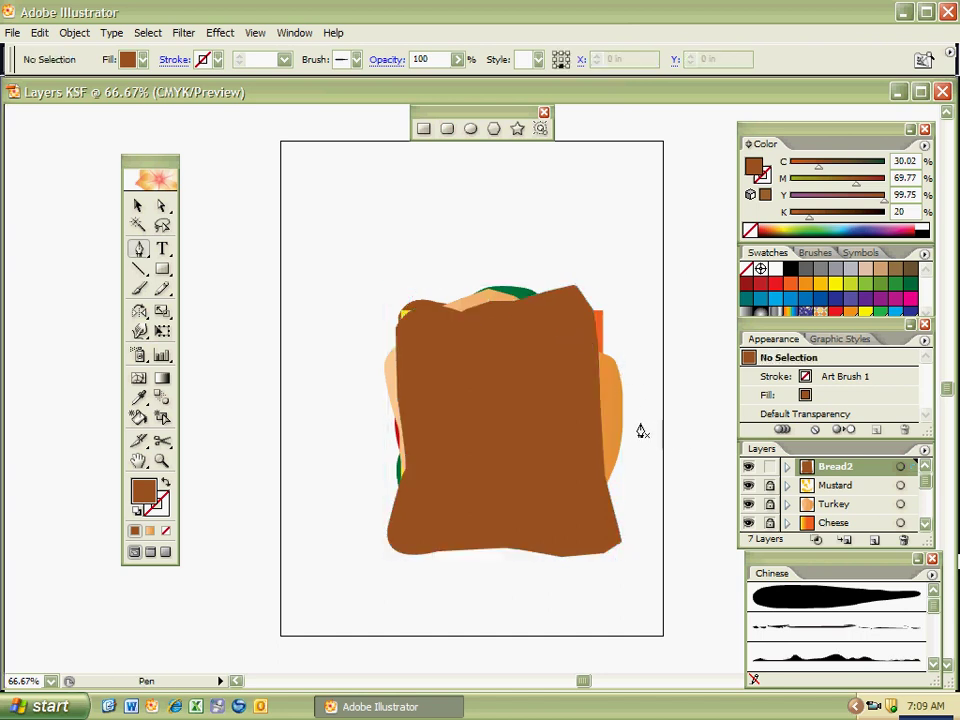
Add a lighter brown gradient mesh point (C 32, M 48, Y 76, K 20) at the slice's centre and lock the Bread2 layer
key("u")
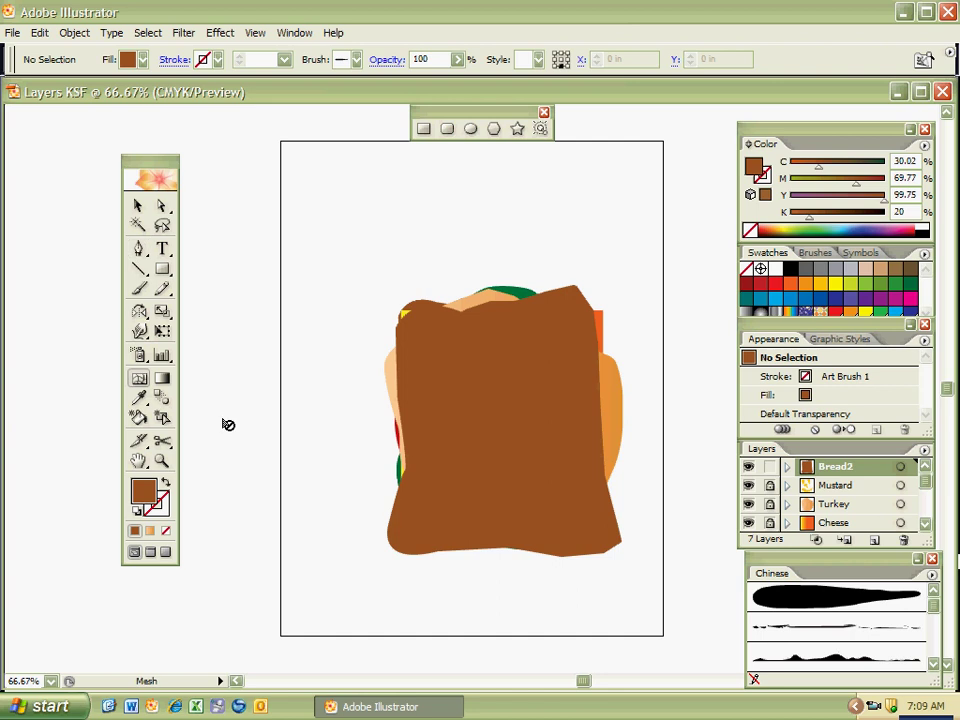
left_click(895, 268)
left_click(512, 428)
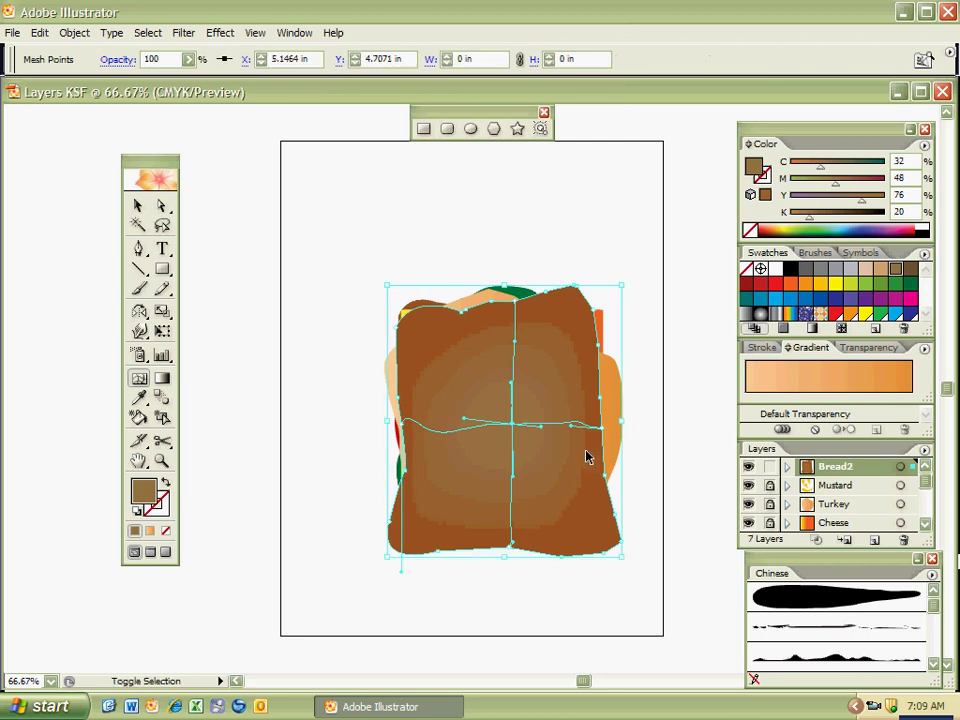
key("ctrl+shift+a")
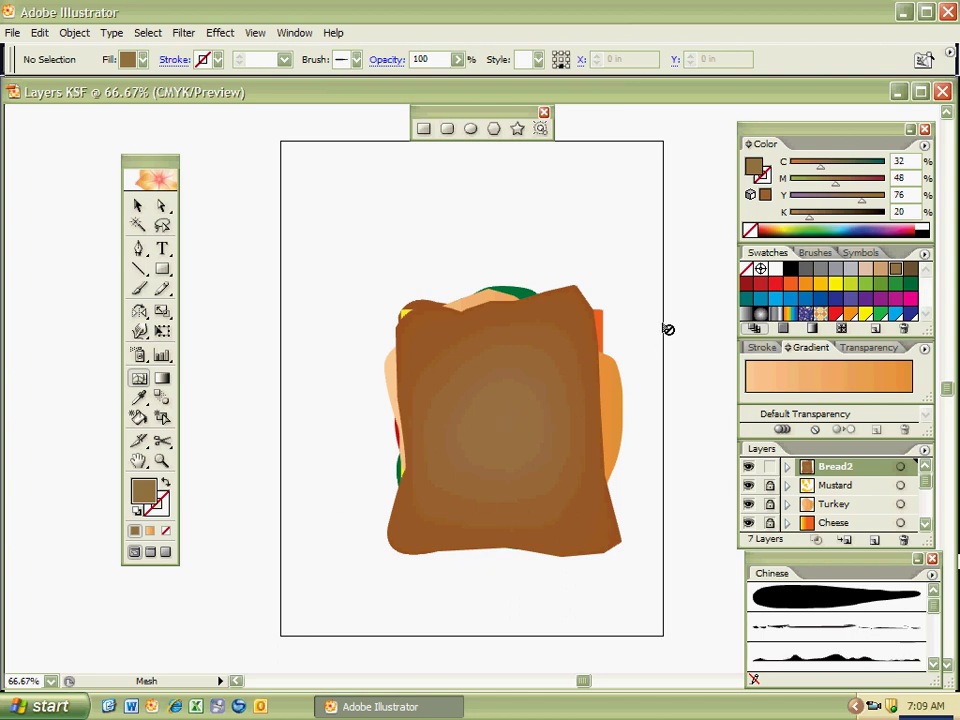
left_click(769, 467)
key("shift+F6")
Check the Bread2, Mustard and Turkey layers by hiding them and showing them again
left_click(748, 467)
left_click(748, 485)
left_click(748, 504)
left_click(748, 485)
left_click(748, 467)
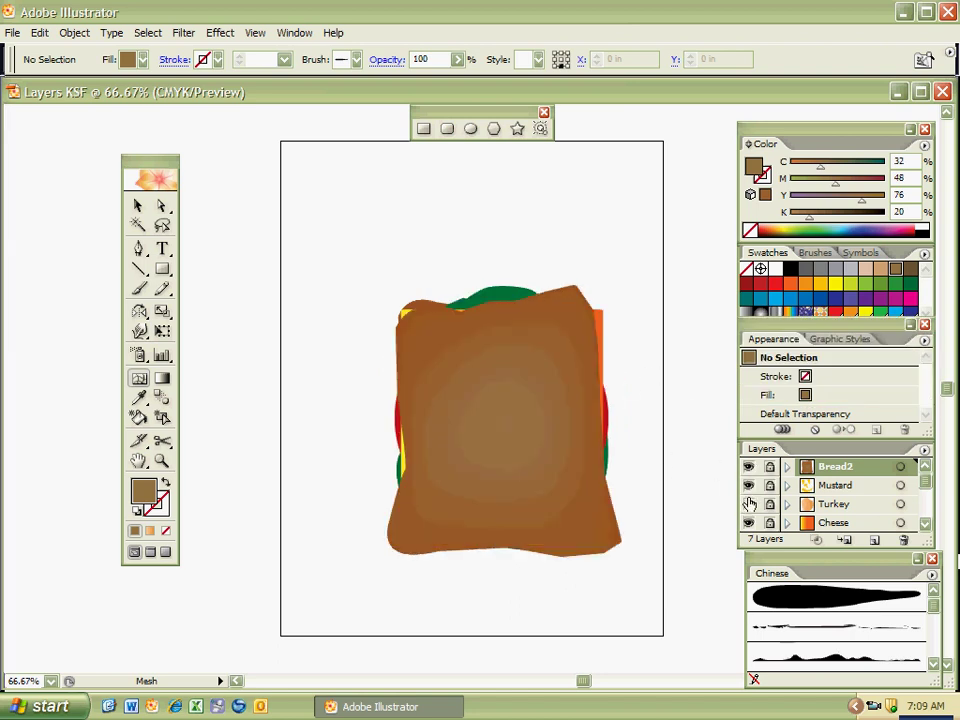
left_click(748, 504)
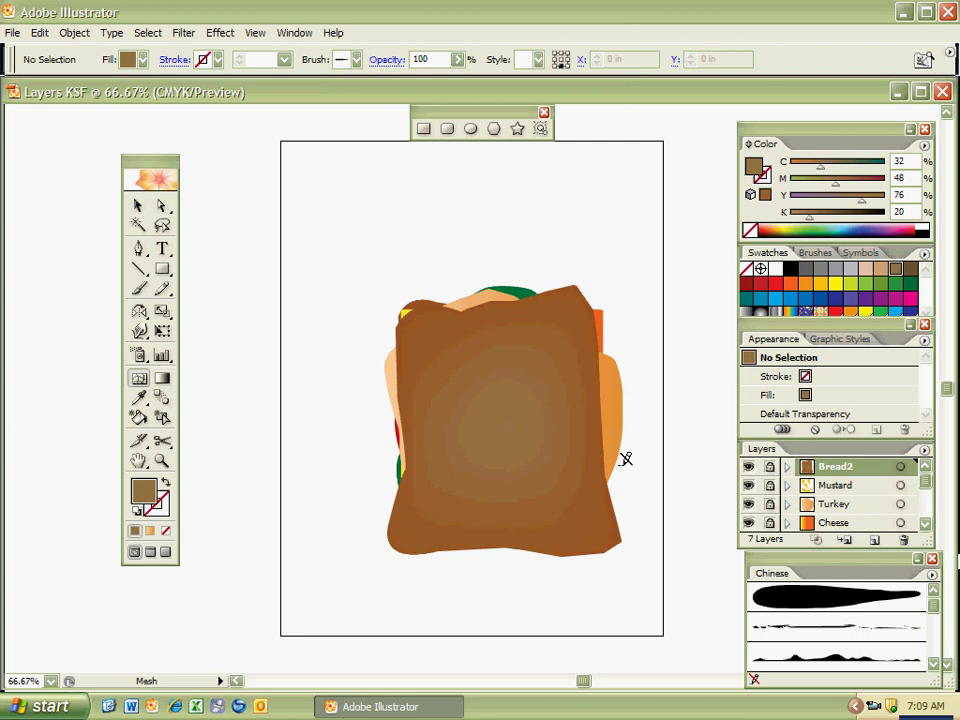
Move the Bread1 layer up so it sits between the Cheese and Tomato layers
mouse_move(921, 482)
left_mouse_down()
mouse_move(926, 497)
mouse_move(935, 485)
mouse_move(934, 518)
mouse_move(936, 484)
left_mouse_up()
left_click_drag(923, 490, 928, 515)
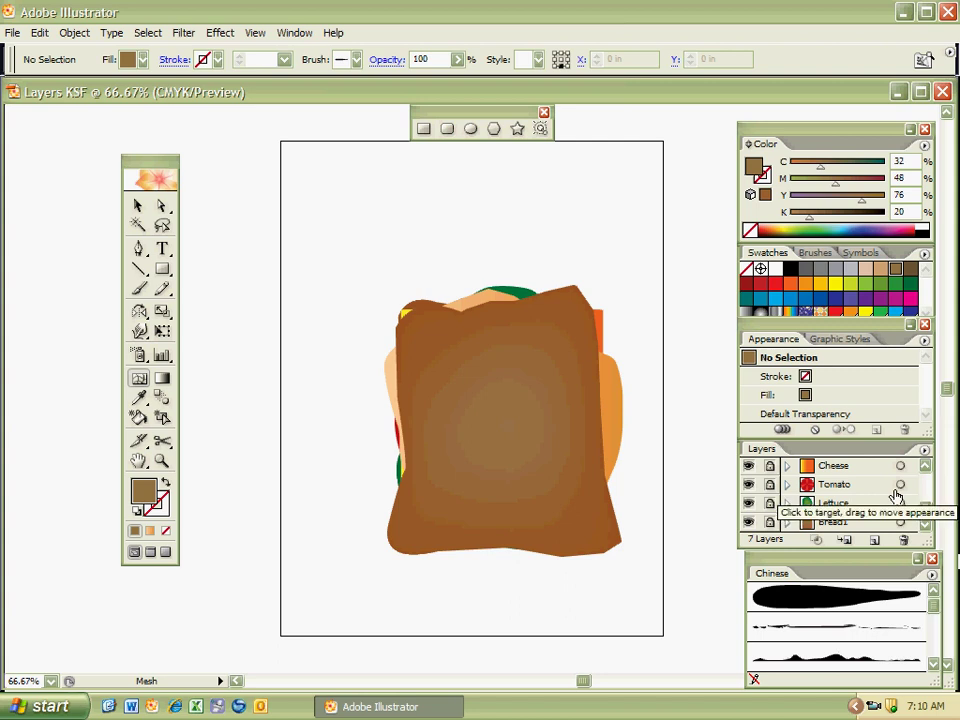
mouse_move(926, 516)
left_mouse_down()
mouse_move(930, 497)
mouse_move(926, 514)
left_mouse_up()
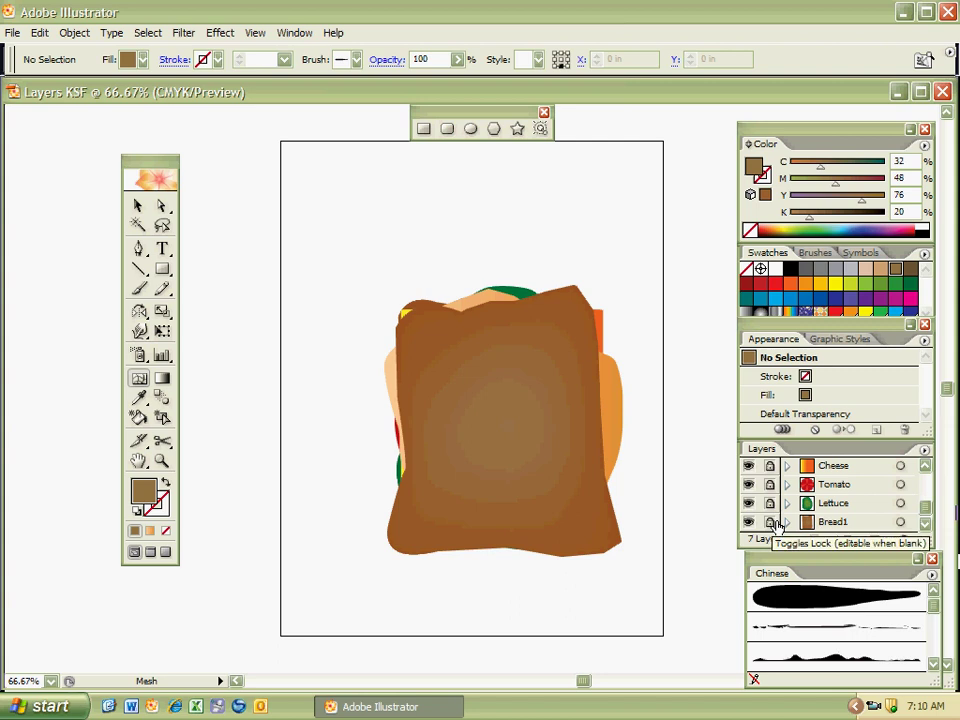
left_click(840, 524)
left_click_drag(843, 532, 836, 480)
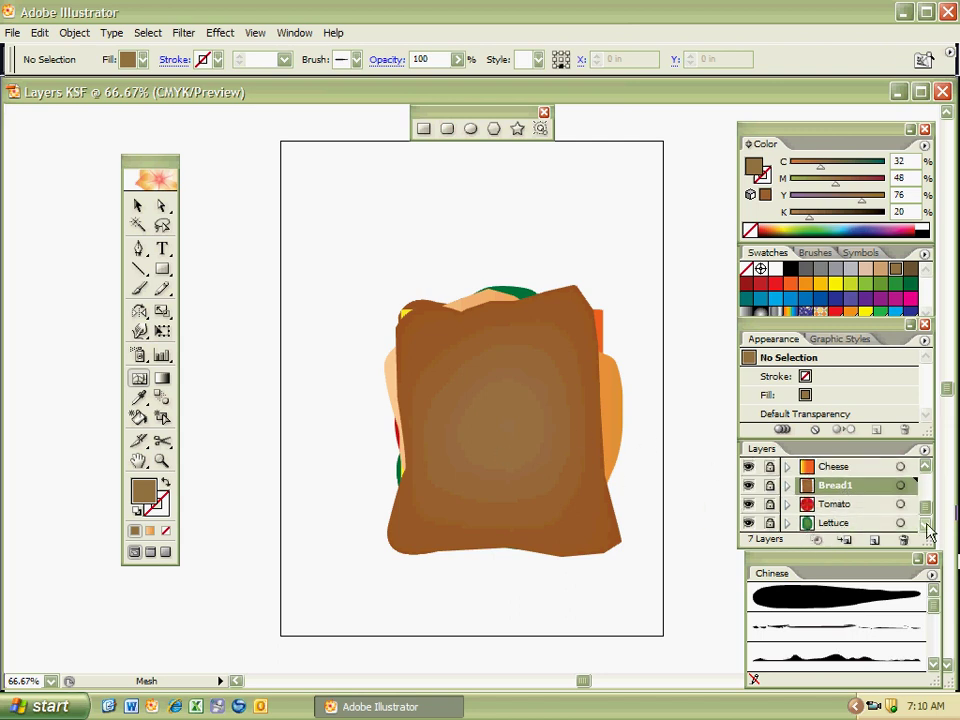
Hide the Bread2 layer and move the Cheese layer directly above the Mustard layer
left_click_drag(926, 508, 926, 470)
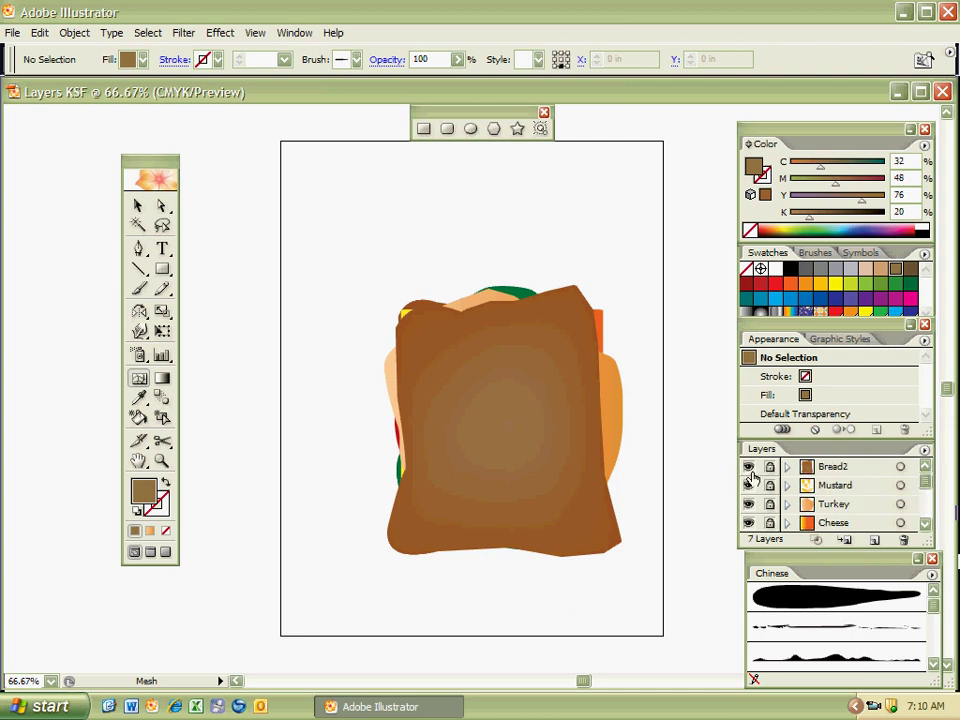
left_click(824, 470)
left_click(749, 467)
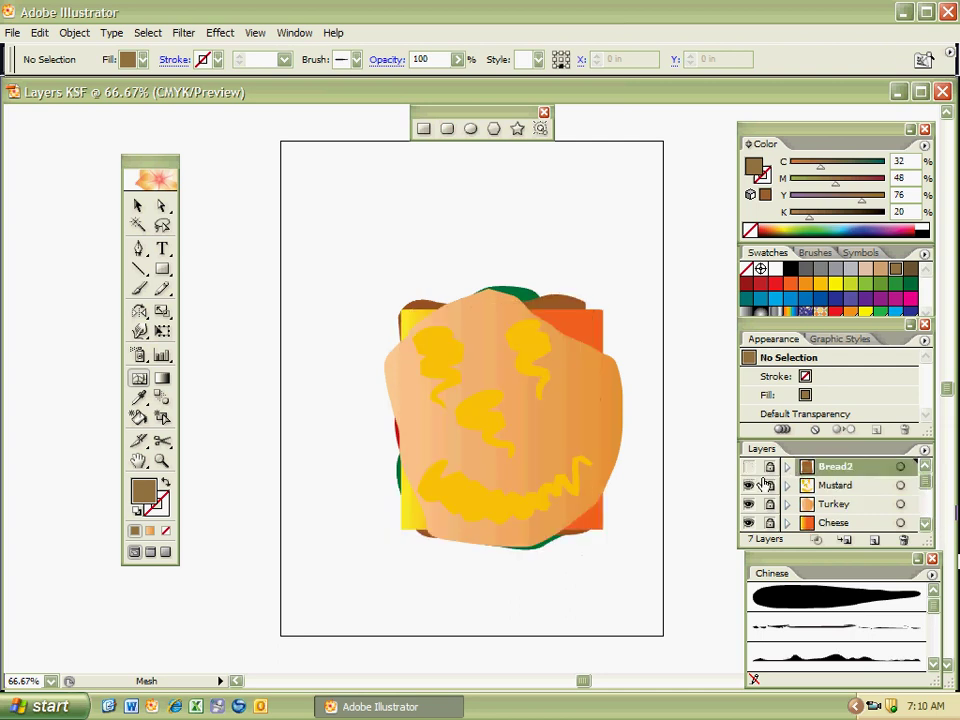
left_click_drag(858, 524, 855, 478)
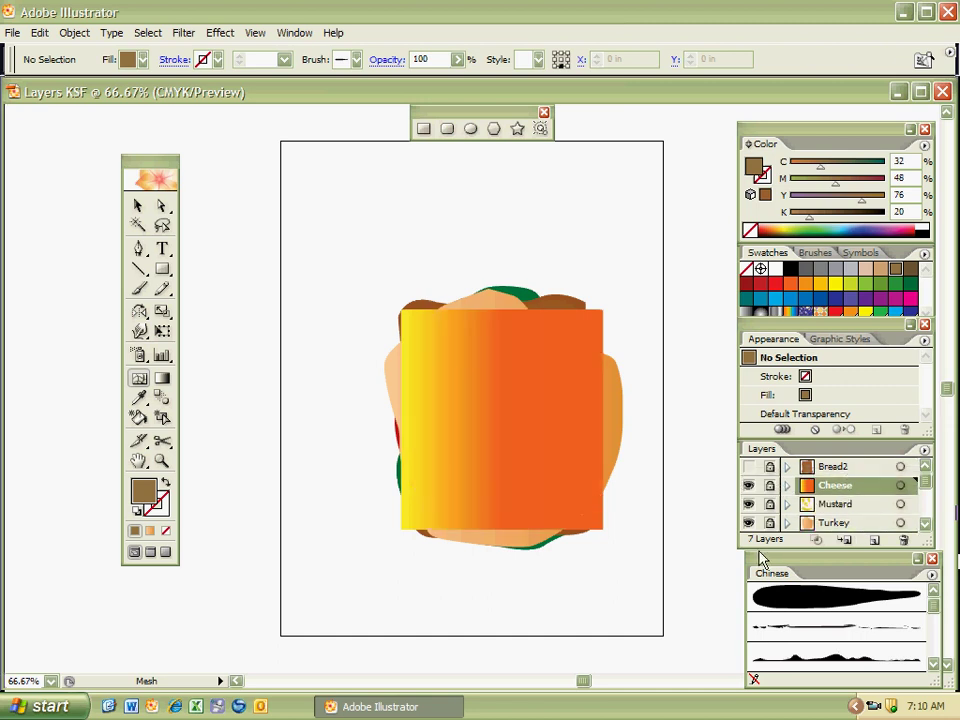
scroll(925, 490, "down", 1)
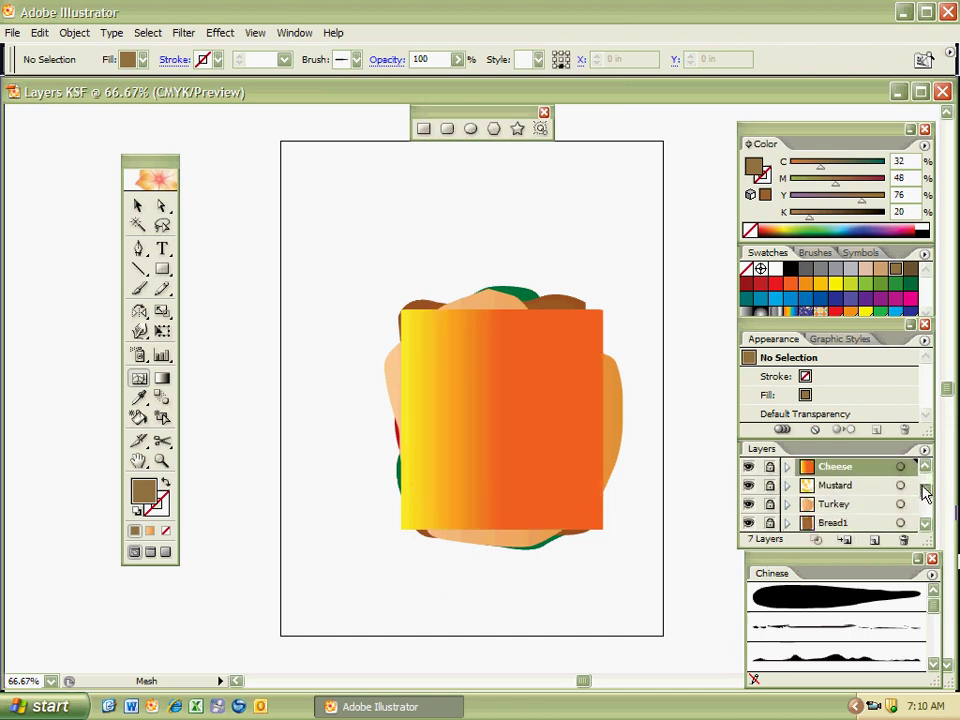
Check the Cheese layer by hiding and showing it, and move the Lettuce layer directly above it
left_click(750, 467)
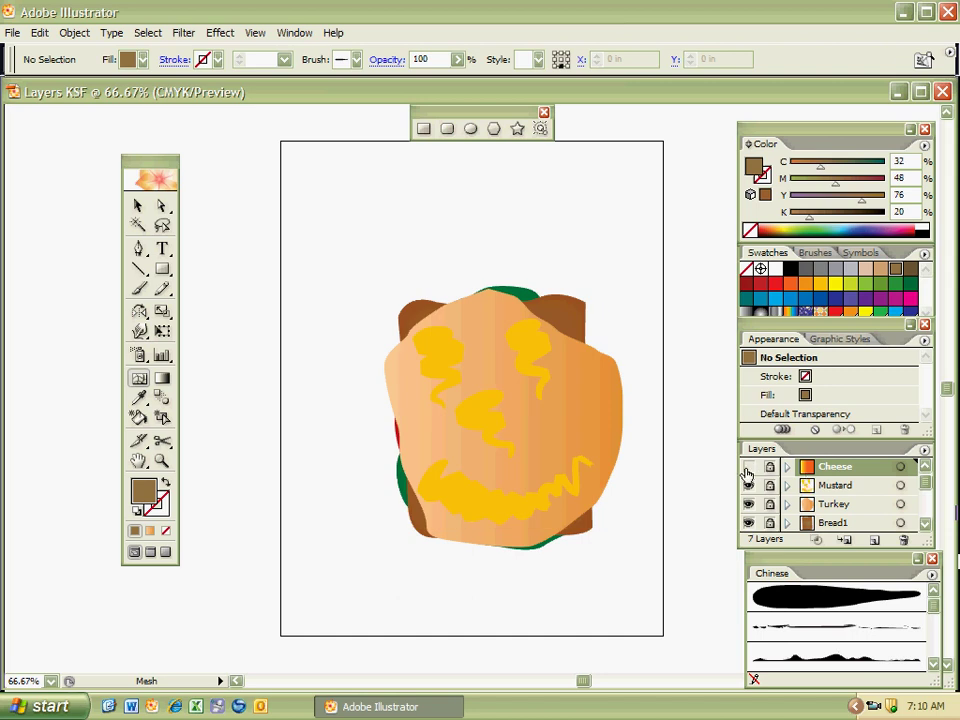
left_click(749, 467)
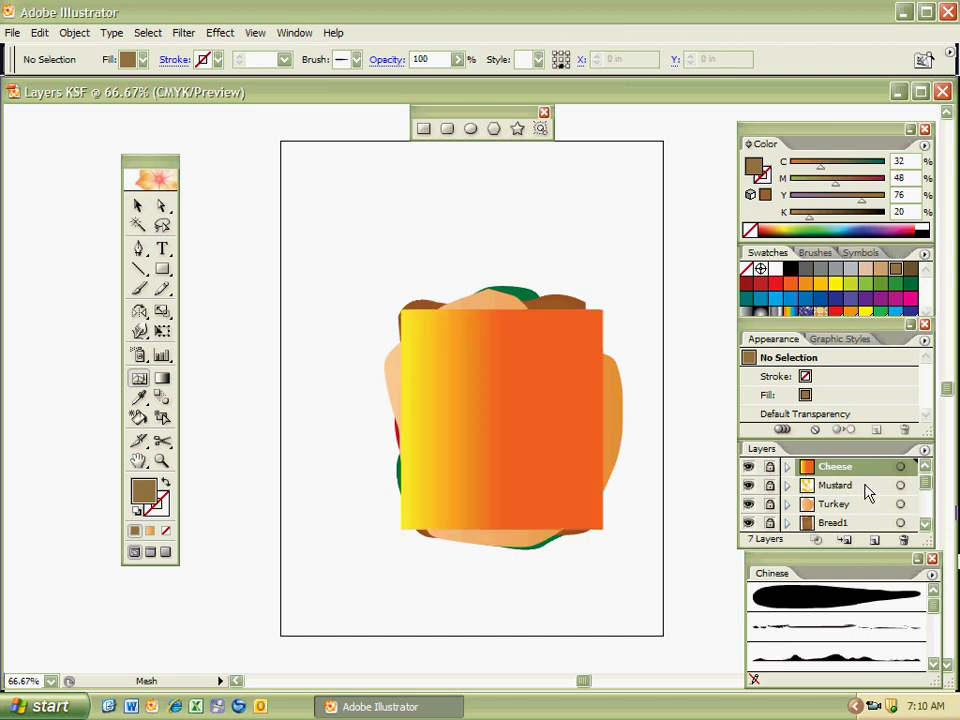
scroll(927, 487, "down", 2)
left_click_drag(836, 523, 835, 478)
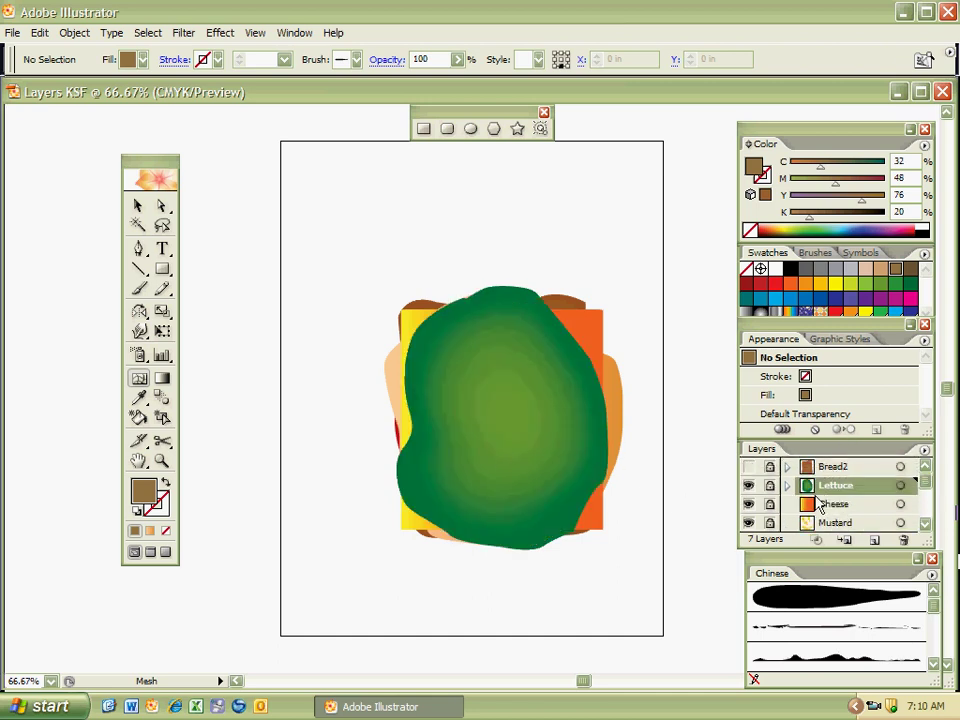
Show the Bread2 layer again and move the Mustard layer to the top of the stack, above Bread2
scroll(927, 490, "down", 3)
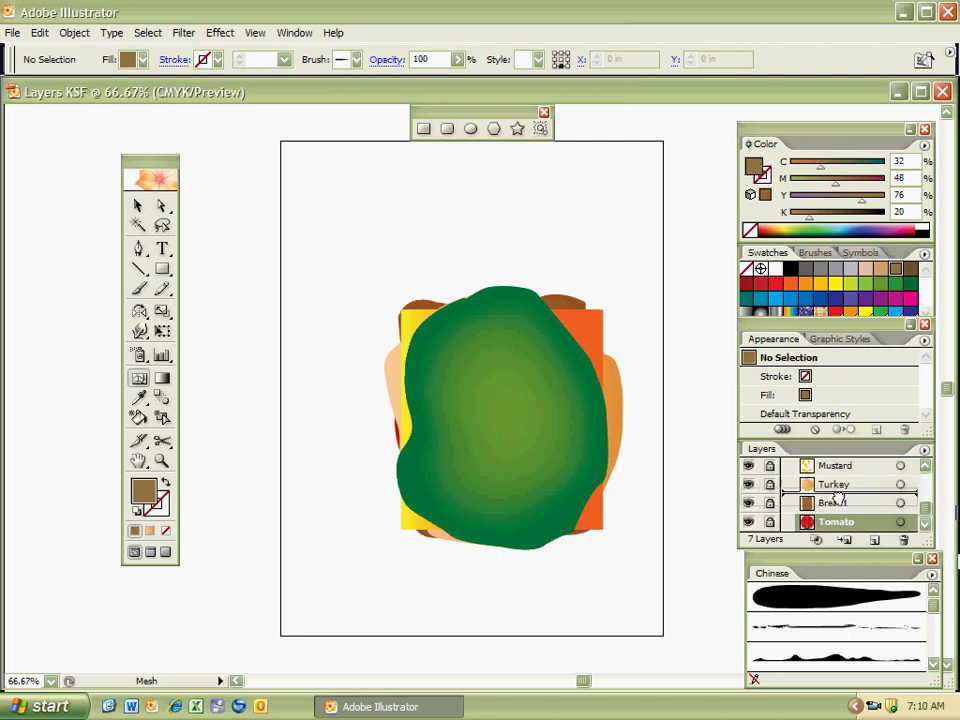
scroll(922, 505, "up", 4)
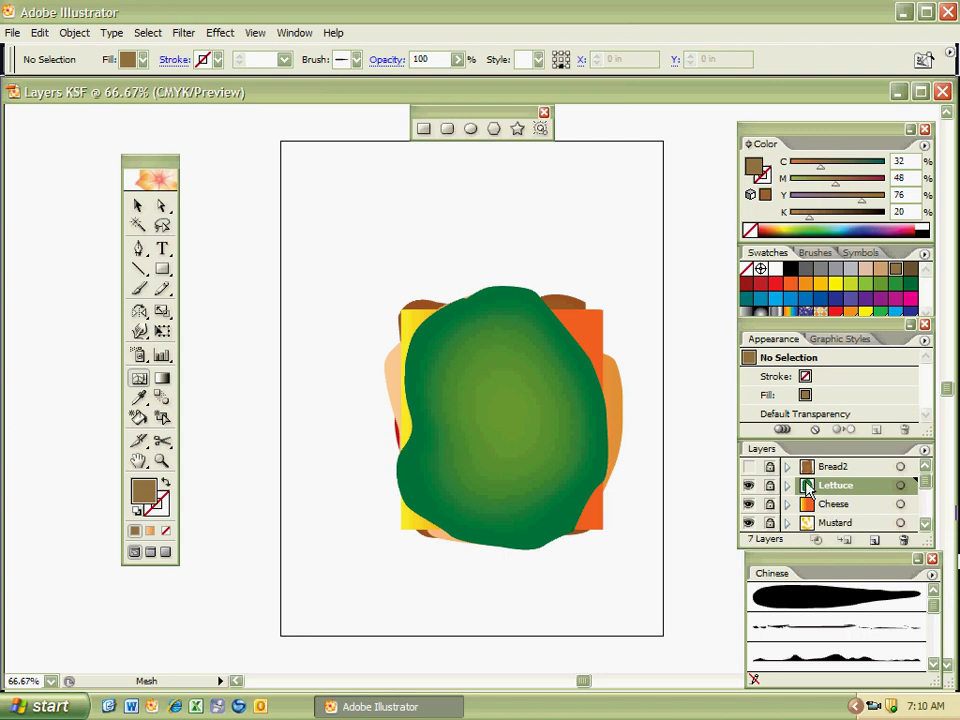
left_click(748, 467)
left_click_drag(833, 527, 835, 464)
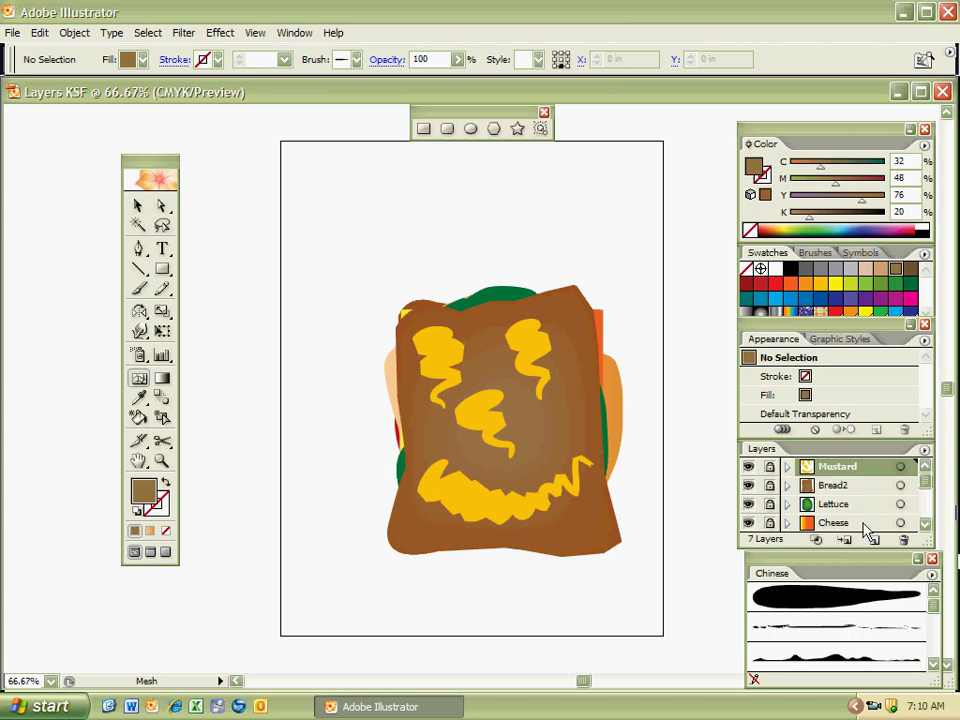
Move the Turkey layer from below Cheese to the top of the layer stack
left_click_drag(926, 486, 887, 521)
left_click_drag(826, 487, 803, 467)
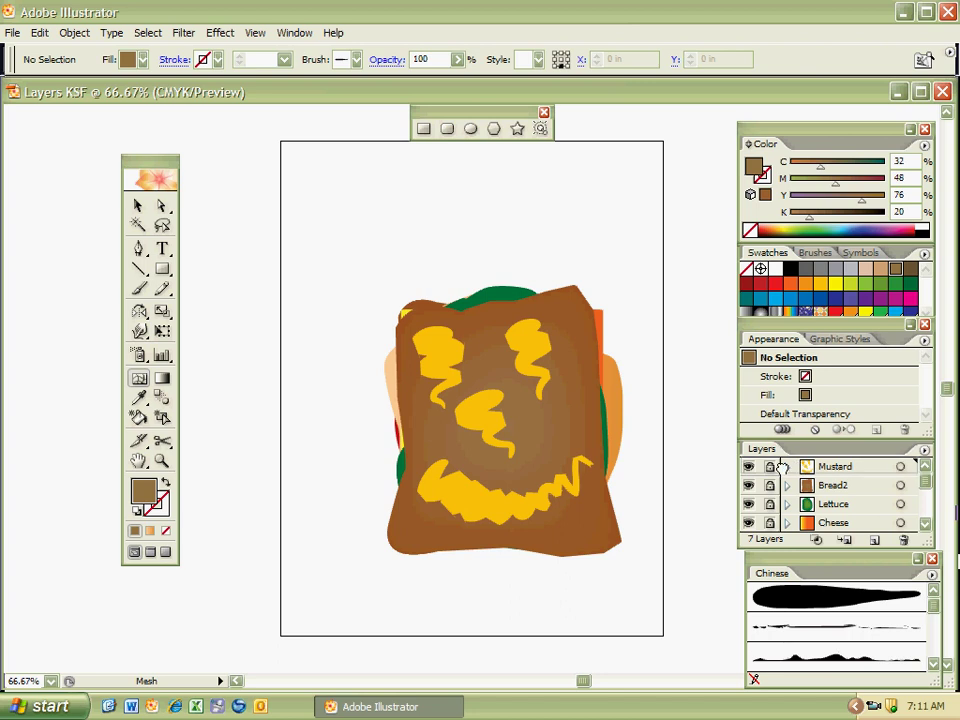
left_click_drag(796, 468, 793, 467)
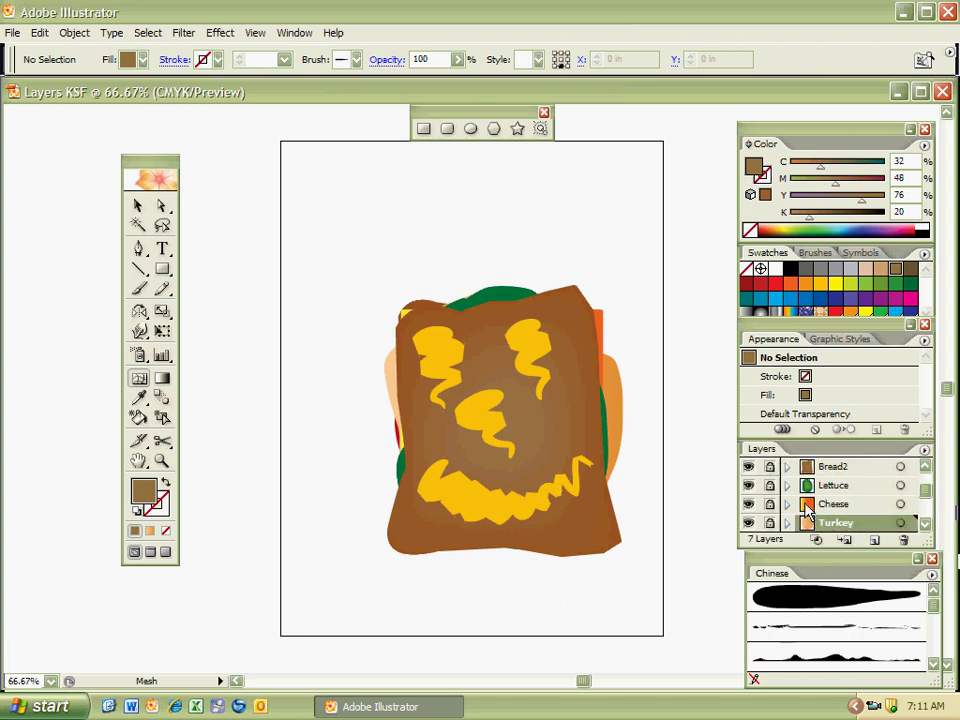
left_click_drag(825, 532, 825, 454)
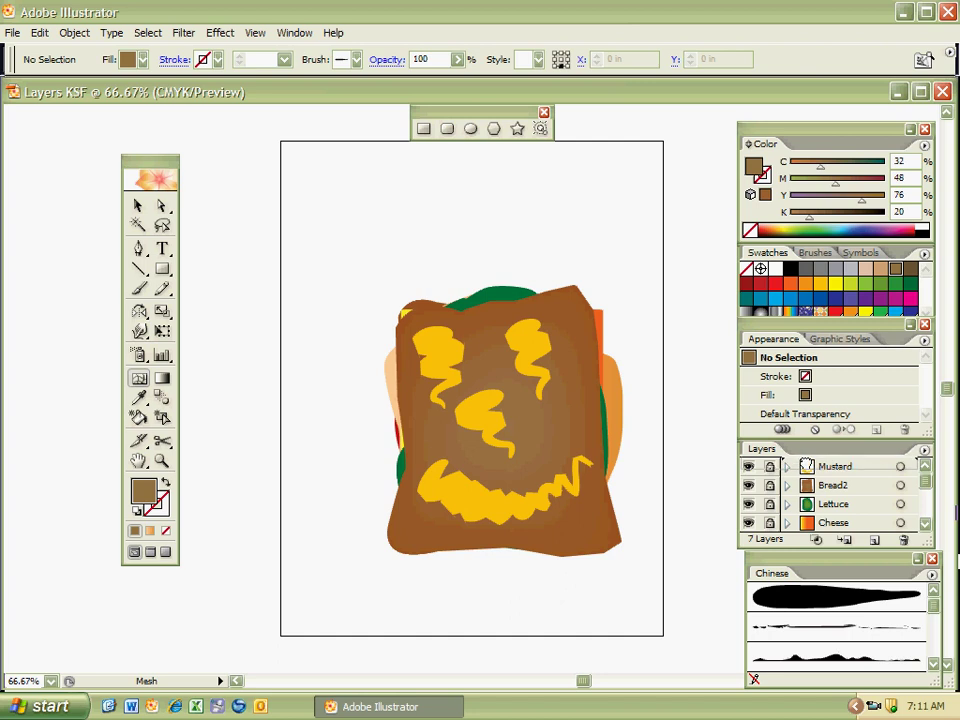
left_click_drag(776, 466, 778, 462)
Reorder the layers beneath Bread2 into the sequence Cheese, Tomato, Mustard, Lettuce
left_click_drag(922, 486, 926, 511)
scroll(806, 495, "up", 2)
left_click_drag(800, 490, 836, 517)
left_click(924, 527)
left_click_drag(921, 508, 921, 489)
mouse_move(840, 486)
left_mouse_down()
mouse_move(851, 499)
mouse_move(831, 519)
mouse_move(827, 505)
mouse_move(836, 502)
mouse_move(827, 501)
mouse_move(840, 462)
mouse_move(846, 467)
left_mouse_up()
mouse_move(921, 505)
left_mouse_down()
mouse_move(921, 489)
mouse_move(921, 512)
left_mouse_up()
mouse_move(828, 522)
left_mouse_down()
mouse_move(834, 513)
mouse_move(821, 508)
mouse_move(833, 528)
left_mouse_up()
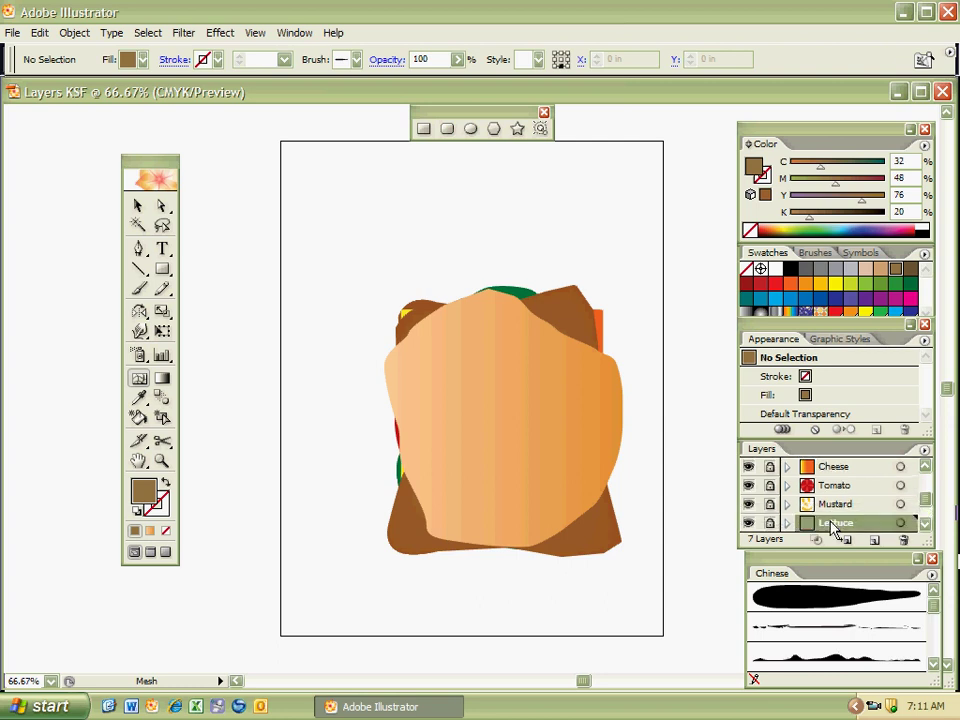
Nest the Bread1 layer inside the Bread2 layer, expand both to inspect their meshes, and collapse Bread2 again
left_click(926, 514)
left_click_drag(930, 514, 938, 475)
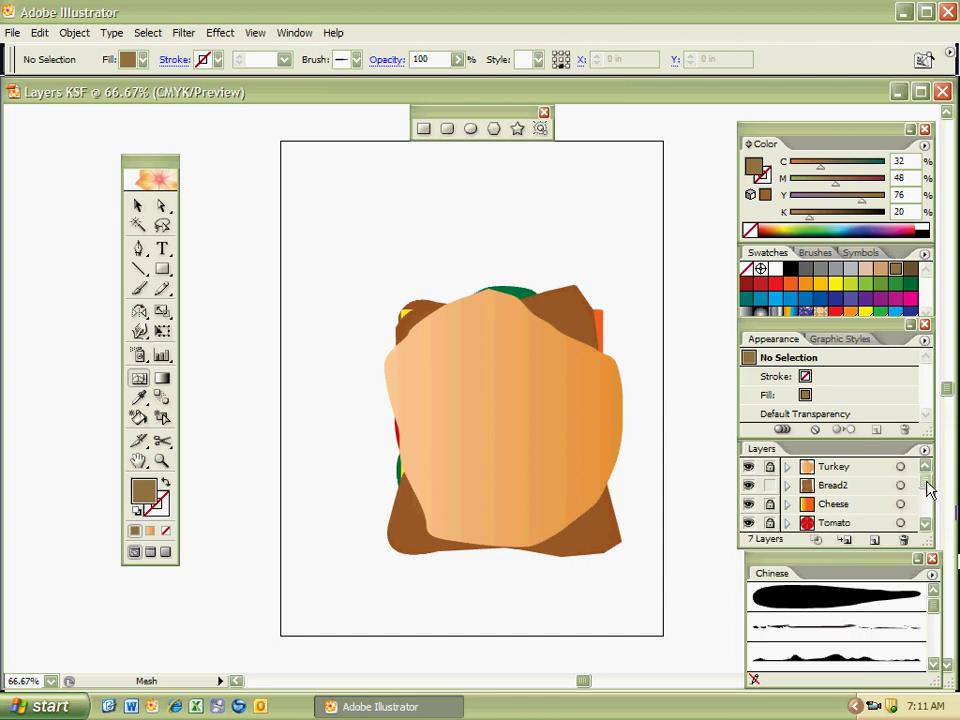
mouse_move(925, 490)
left_mouse_down()
mouse_move(926, 503)
mouse_move(822, 521)
mouse_move(834, 448)
mouse_move(816, 484)
mouse_move(822, 500)
mouse_move(832, 485)
mouse_move(816, 486)
left_mouse_up()
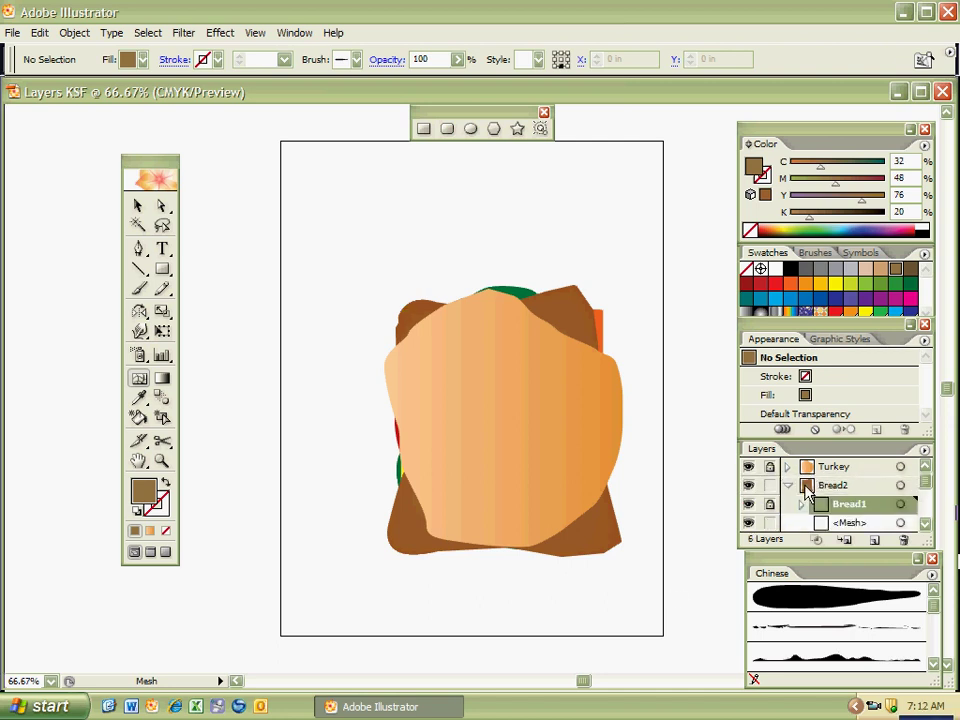
scroll(923, 487, "down", 1)
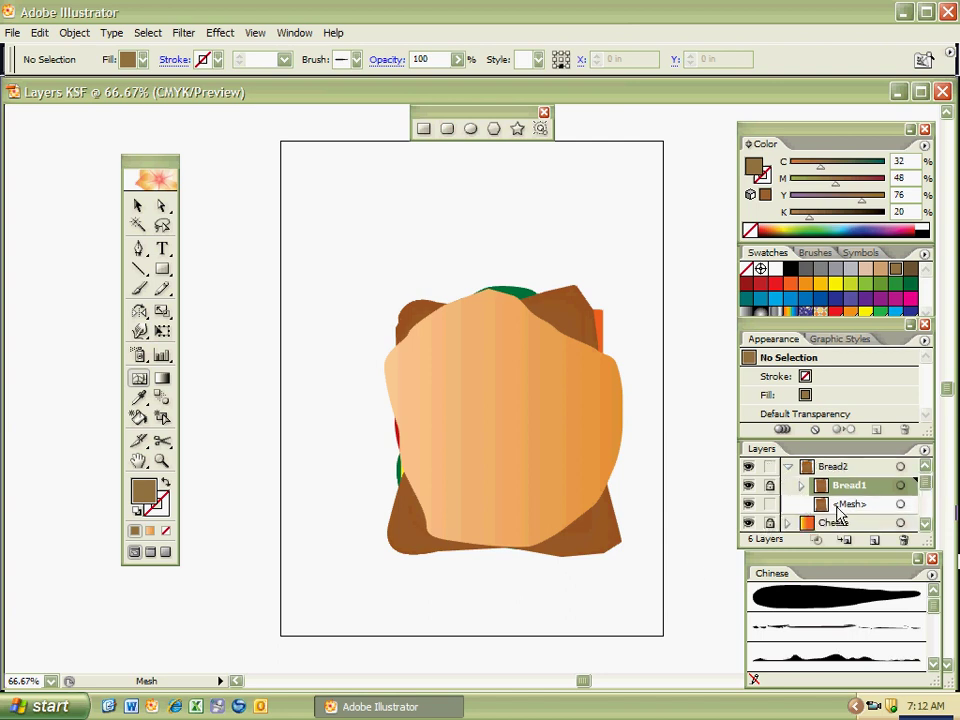
left_click(801, 486)
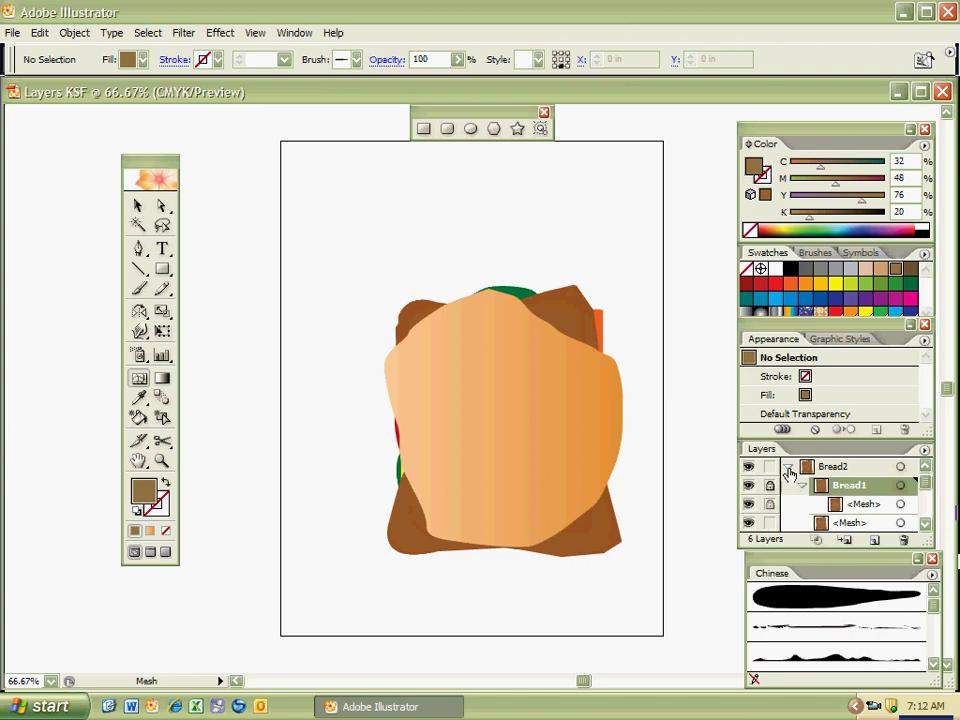
left_click(768, 484)
left_click(787, 467)
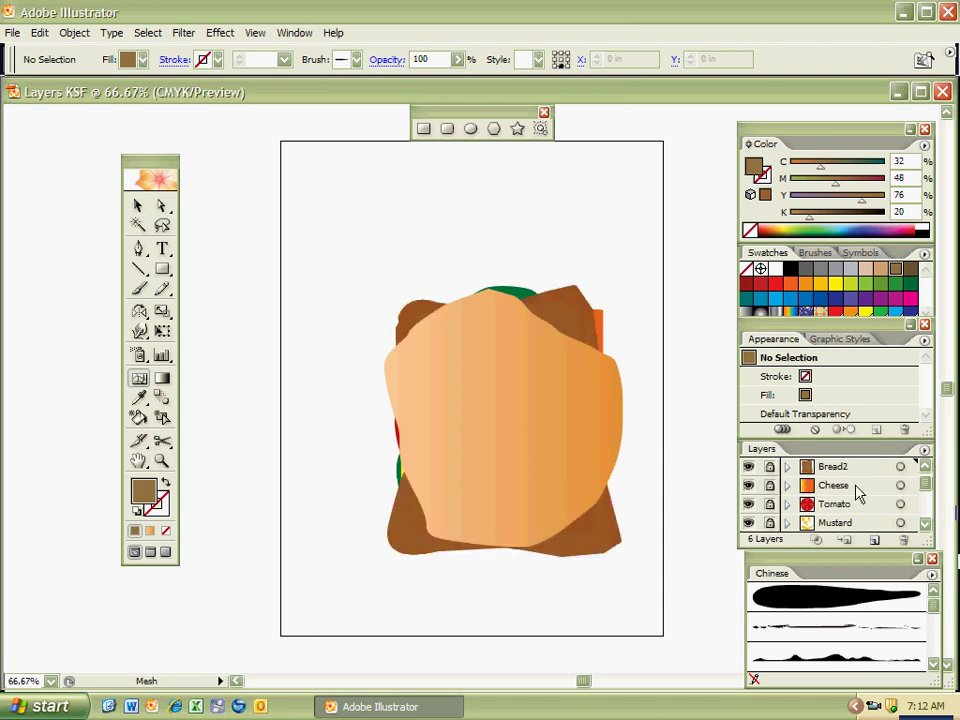
Nest the Lettuce layer inside the Cheese layer and collapse the Cheese layer's contents
left_click_drag(926, 487, 926, 526)
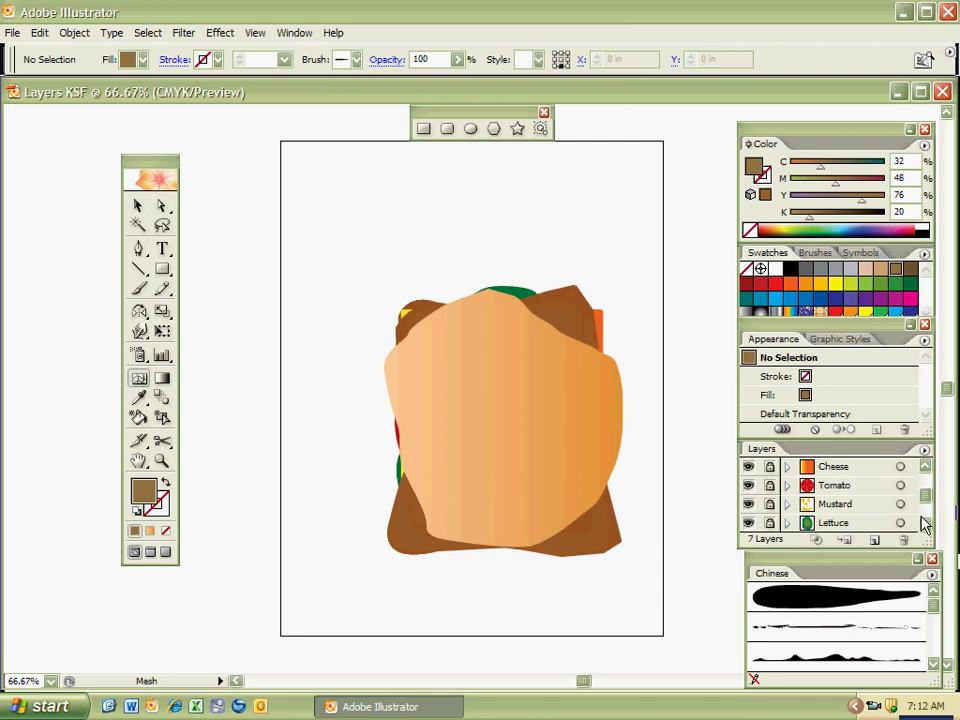
left_click(927, 528)
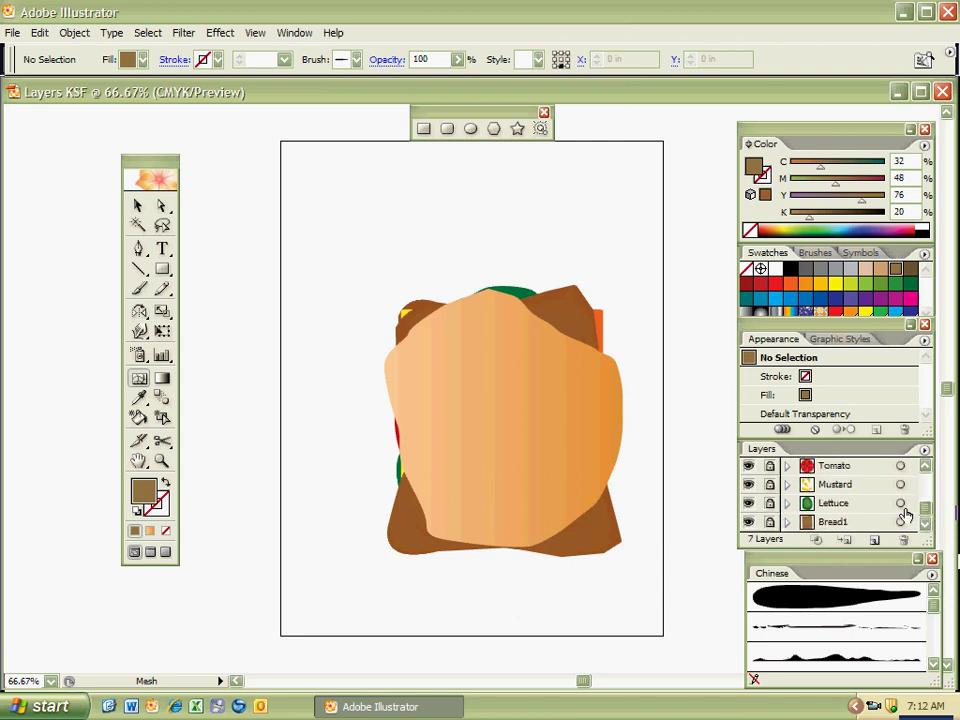
left_click_drag(925, 520, 926, 490)
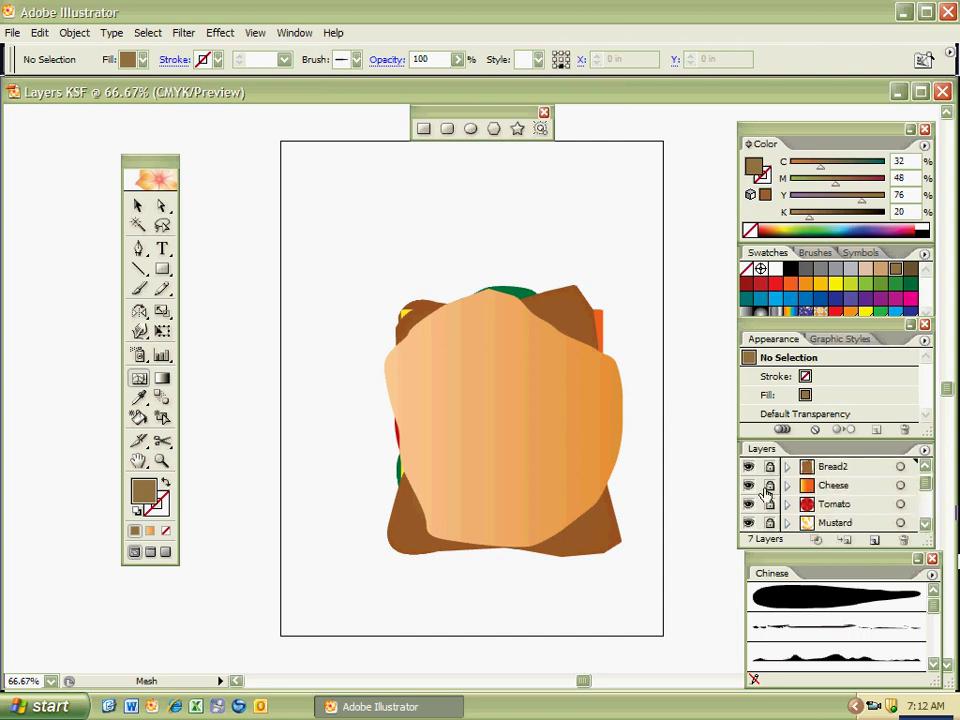
left_click(927, 512)
left_click(842, 505)
scroll(845, 465, "up", 3)
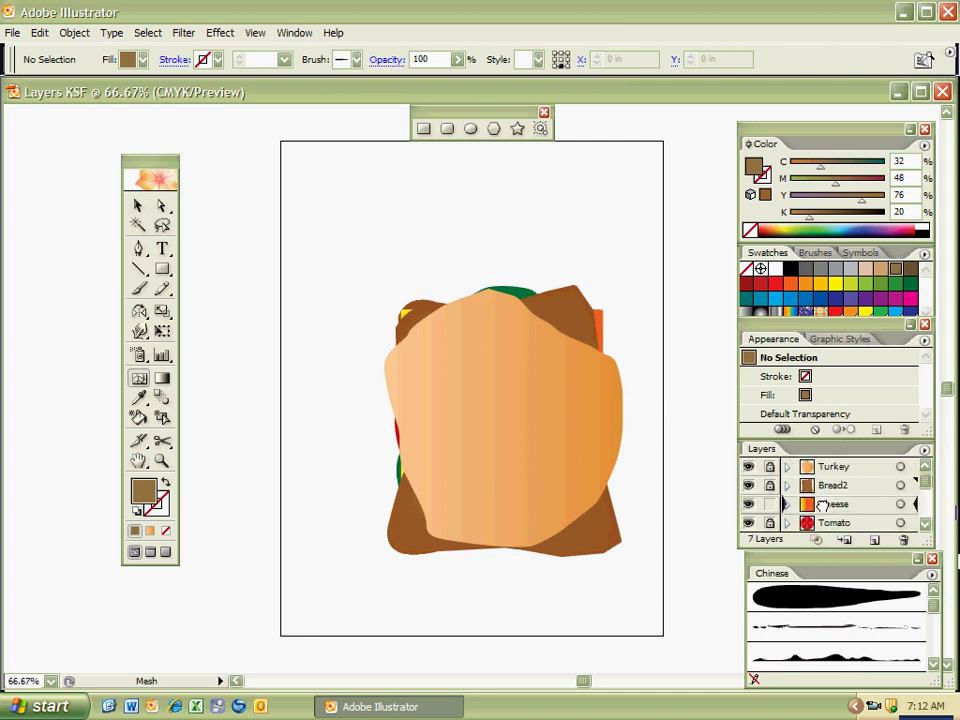
left_click_drag(820, 505, 818, 506)
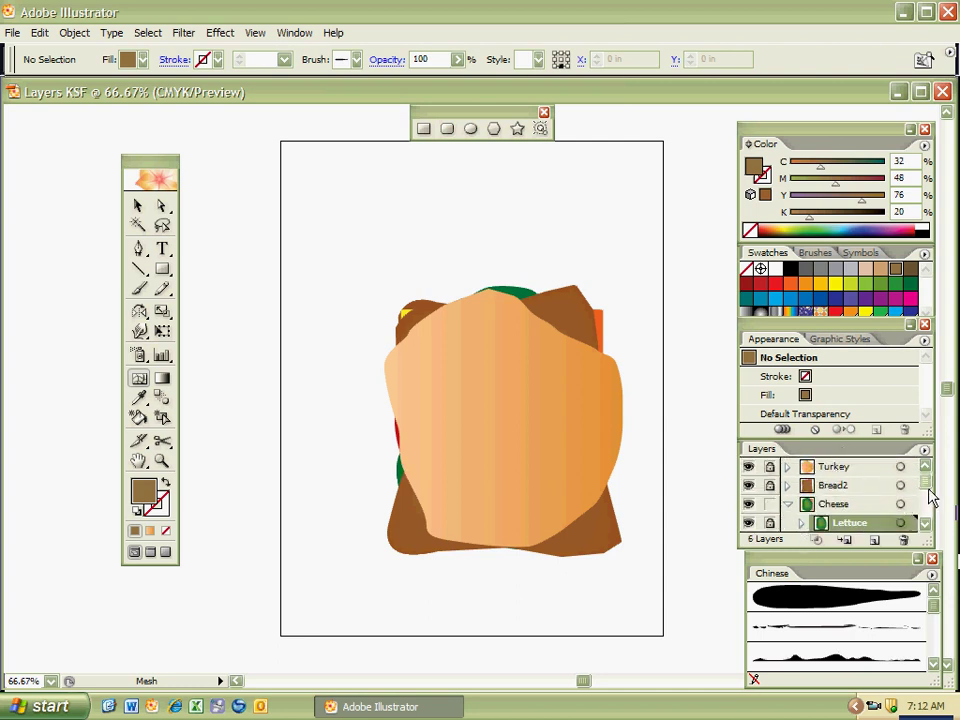
left_click(929, 505)
scroll(924, 501, "up", 1)
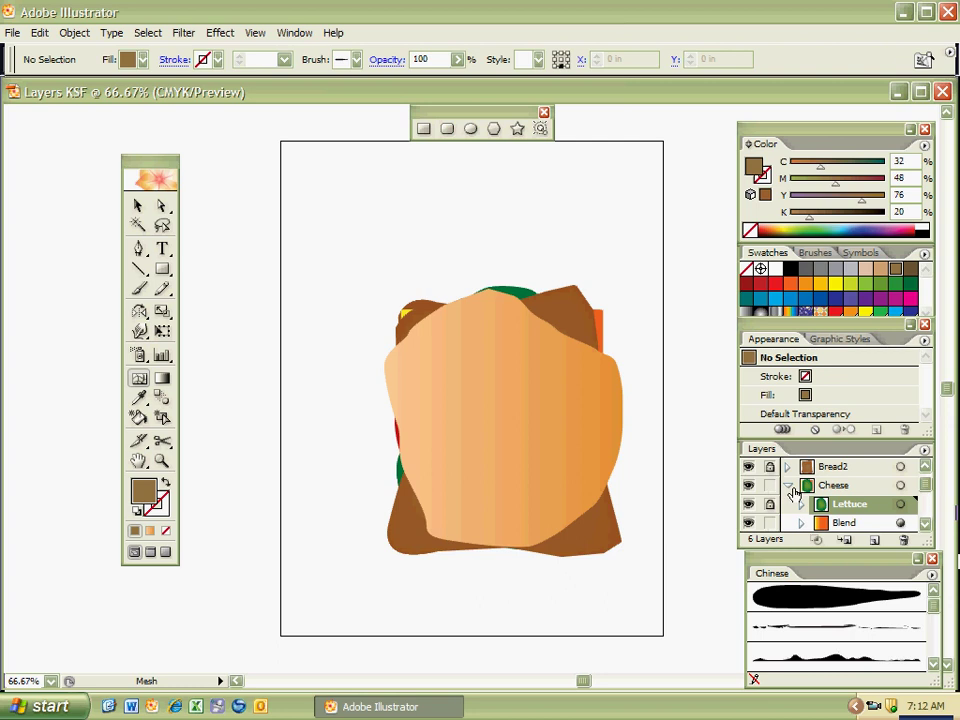
left_click(787, 485)
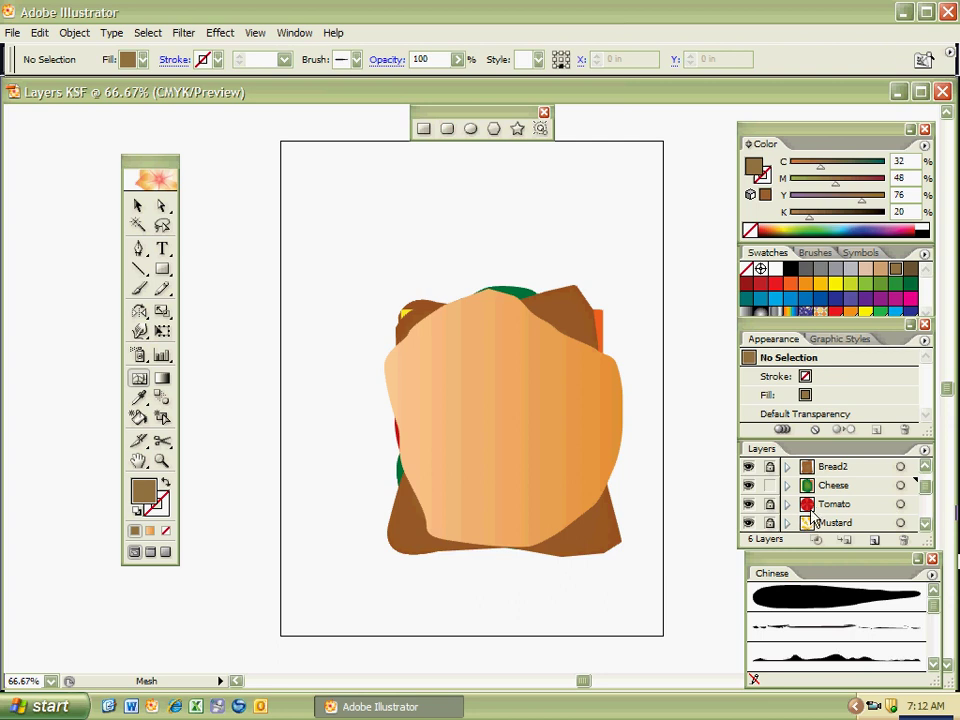
Hide and show Cheese together with its nested Lettuce, and restore Lettuce as a separate layer directly above Cheese
left_click(749, 485)
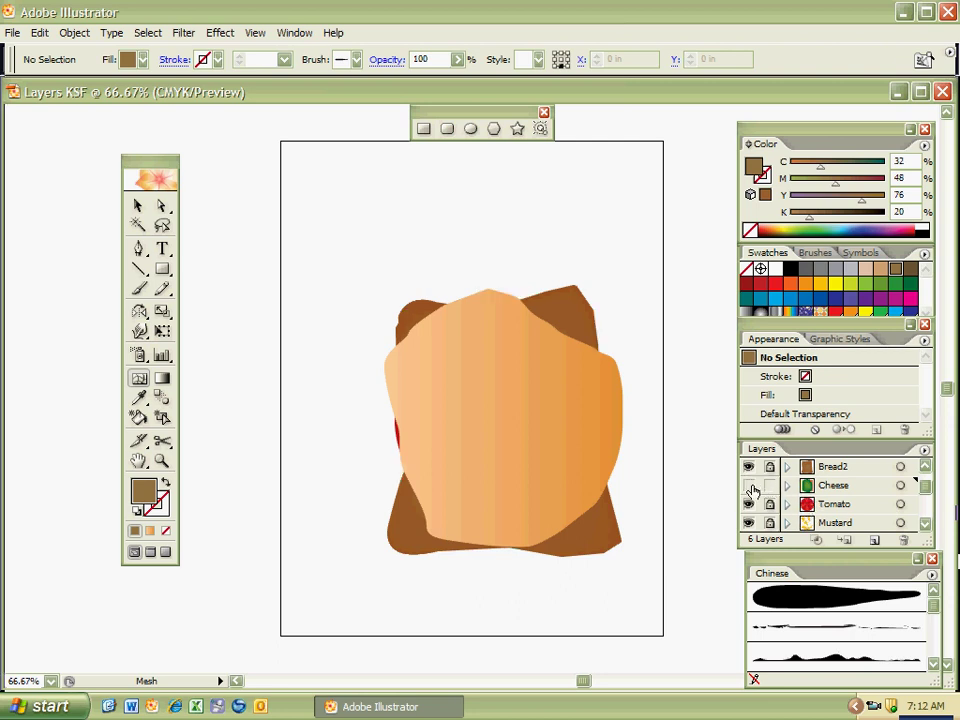
key("ctrl+z")
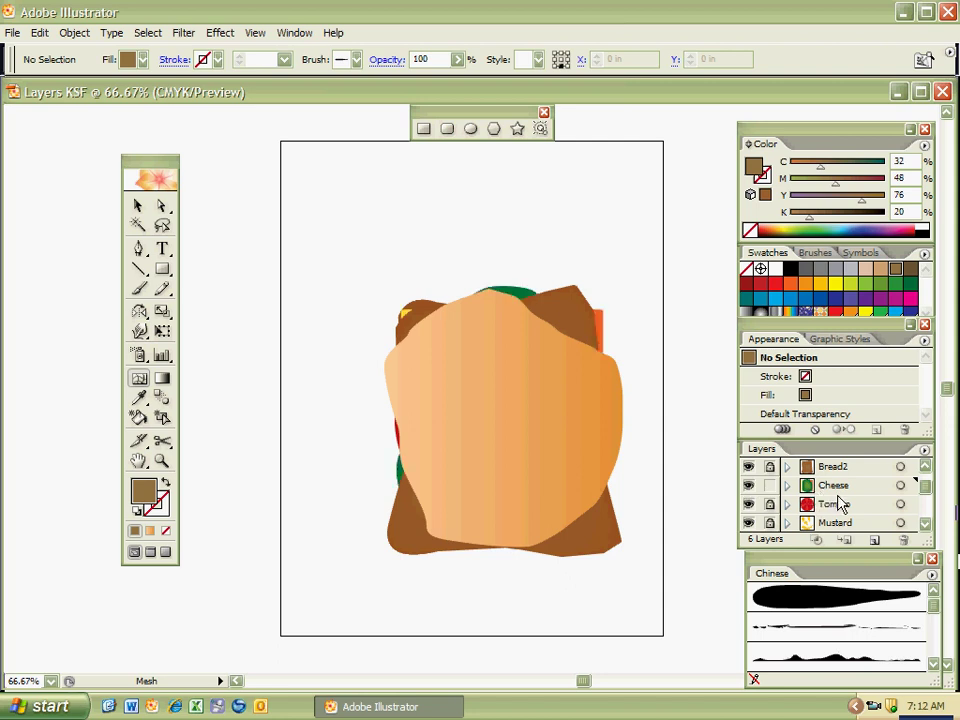
key("ctrl+z")
key("ctrl+z")
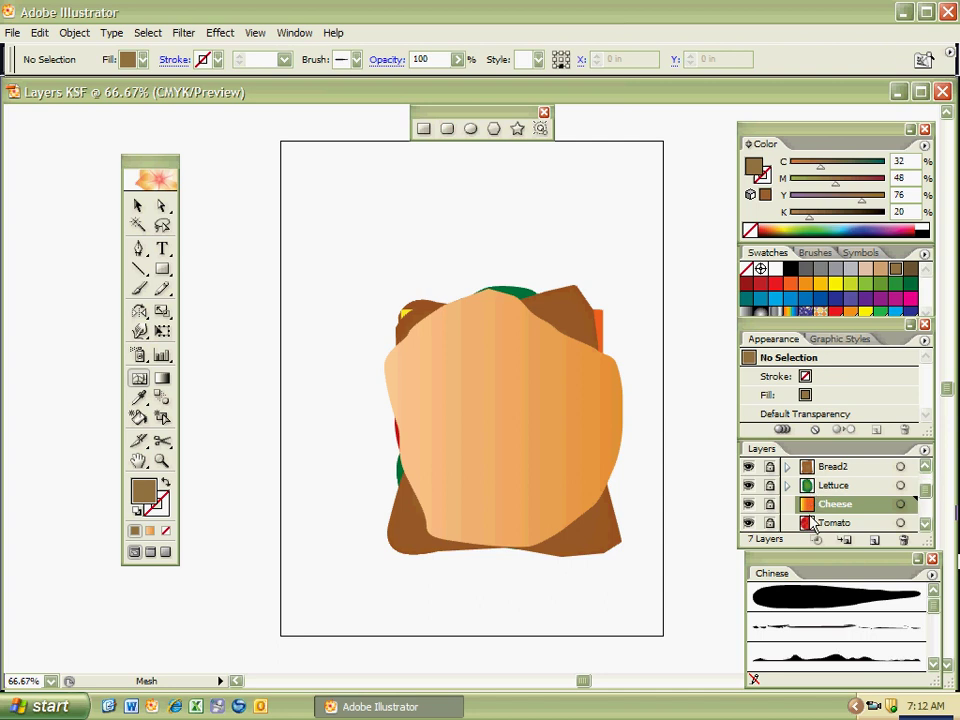
Move the Bread2 layer to the top of the stack, above the Turkey layer
left_click(925, 523)
left_click(925, 523)
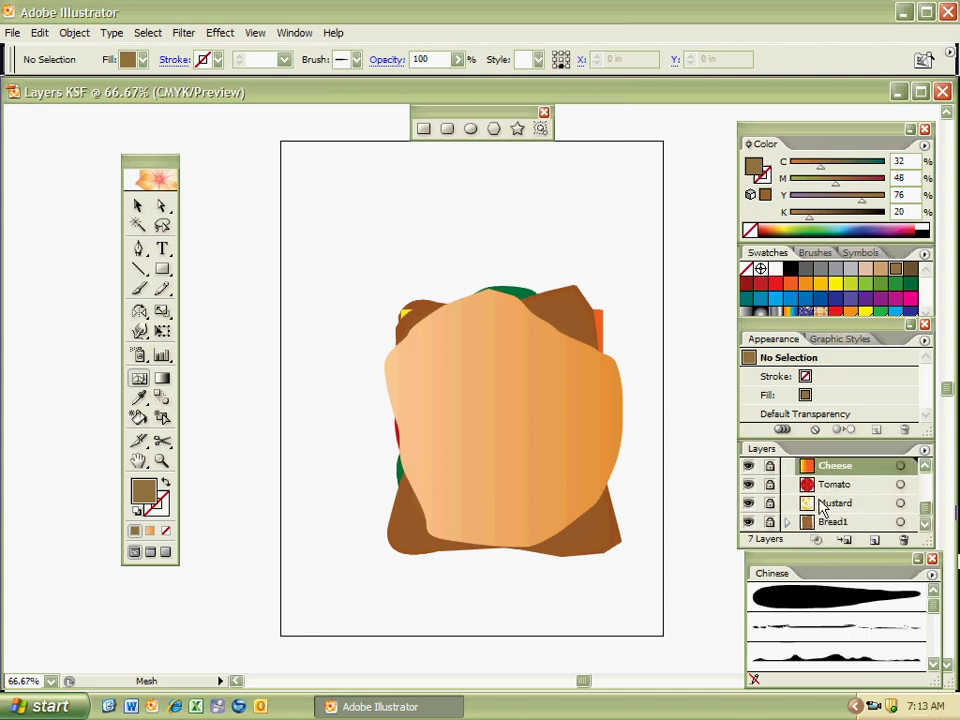
left_click_drag(921, 508, 928, 476)
left_click(927, 513)
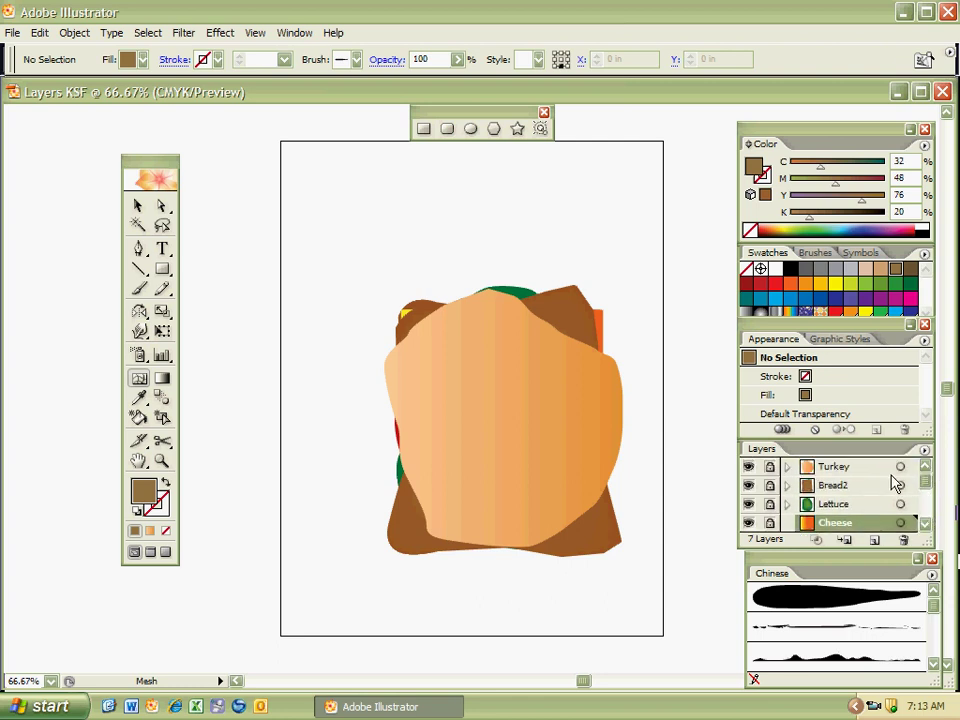
mouse_move(928, 492)
left_mouse_down()
mouse_move(926, 518)
mouse_move(928, 482)
left_mouse_up()
left_click(844, 486)
left_click_drag(842, 460, 840, 457)
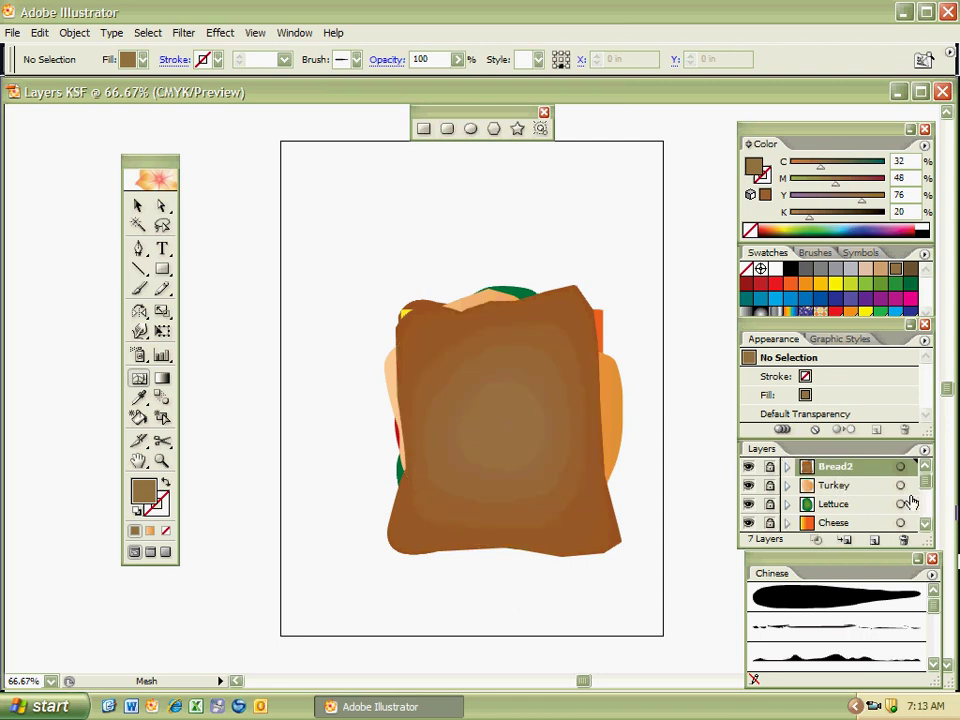
Arrange the remaining layers under Bread2 in the order Mustard, Turkey, Cheese, Tomato, Lettuce, Bread1
scroll(926, 500, "down", 2)
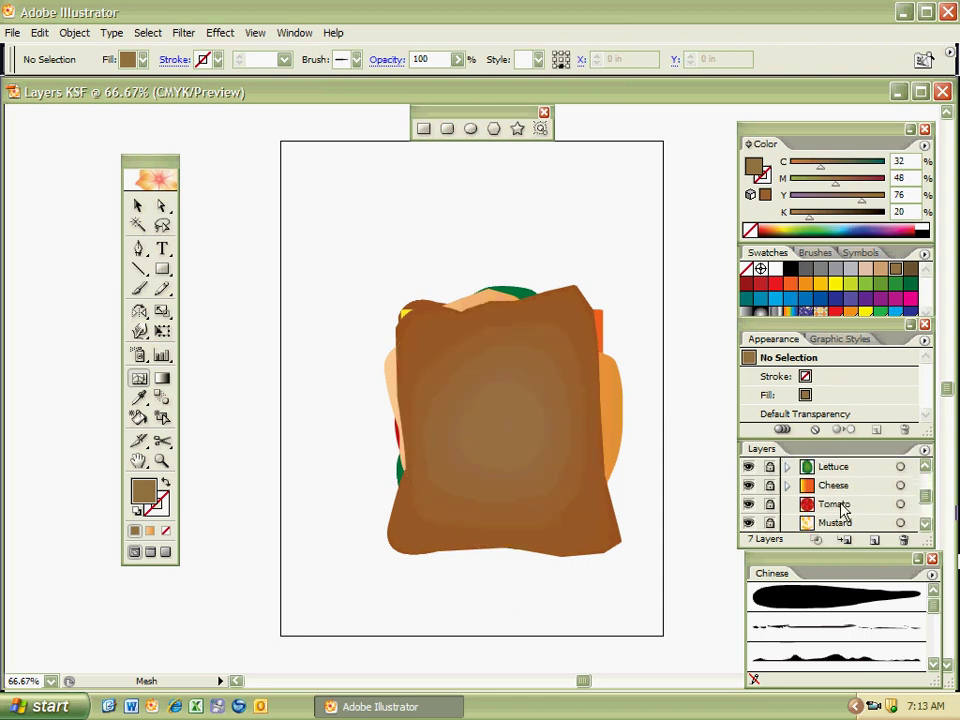
left_click(838, 506)
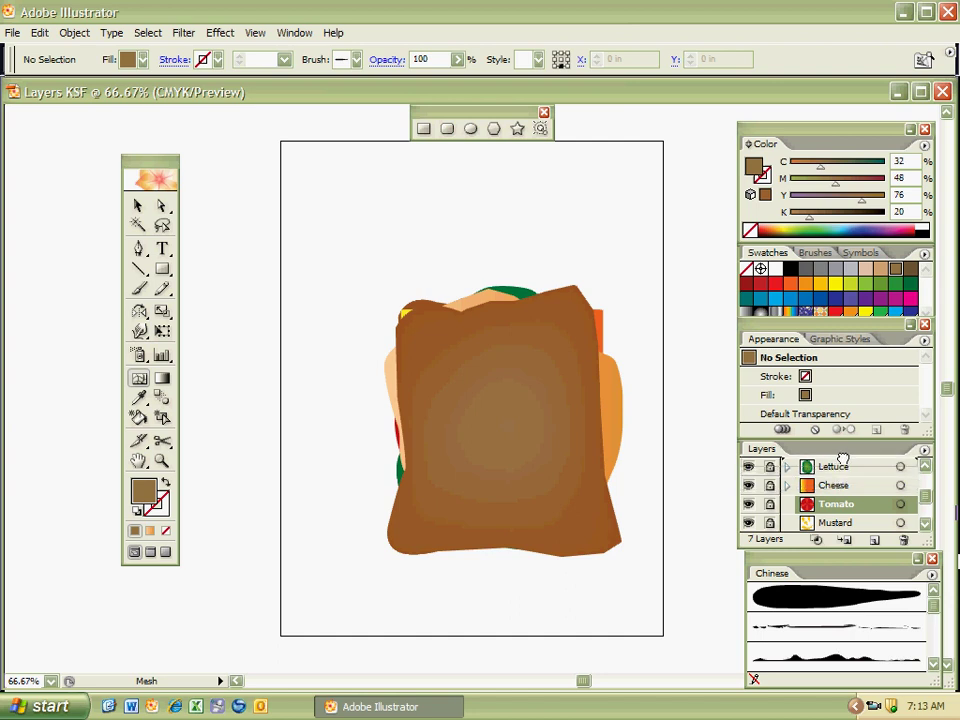
mouse_move(842, 468)
left_mouse_down()
mouse_move(835, 495)
mouse_move(840, 462)
left_mouse_up()
left_click_drag(822, 522, 828, 463)
scroll(926, 512, "down", 2)
scroll(926, 467, "up", 2)
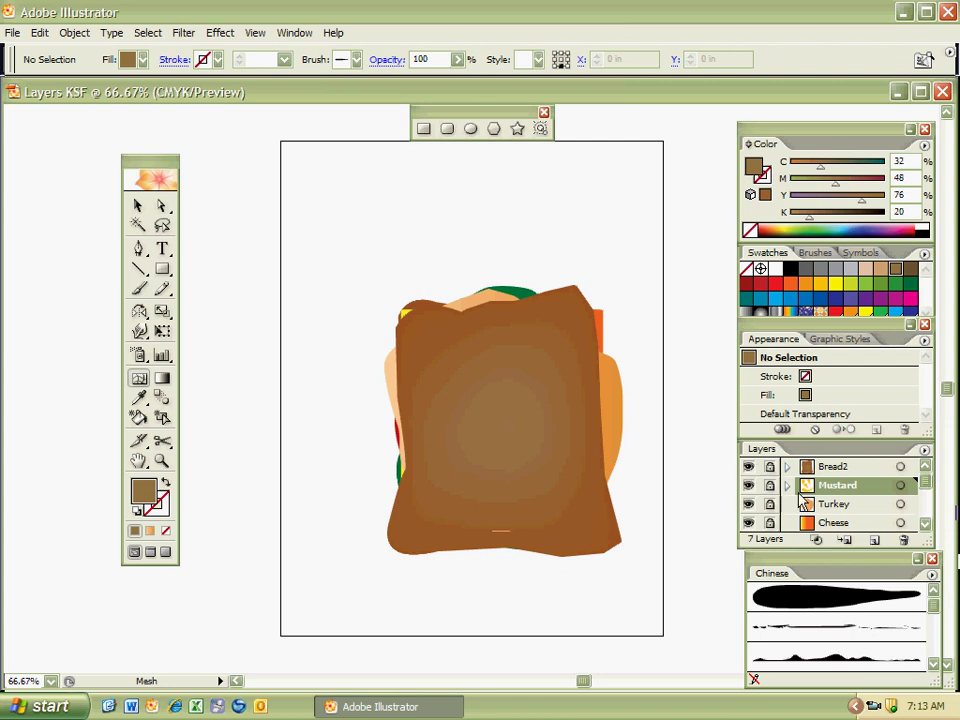
Hide the sandwich layers one at a time from Bread2 down to Bread1 to examine the stacking order
left_click(748, 471)
left_click(748, 484)
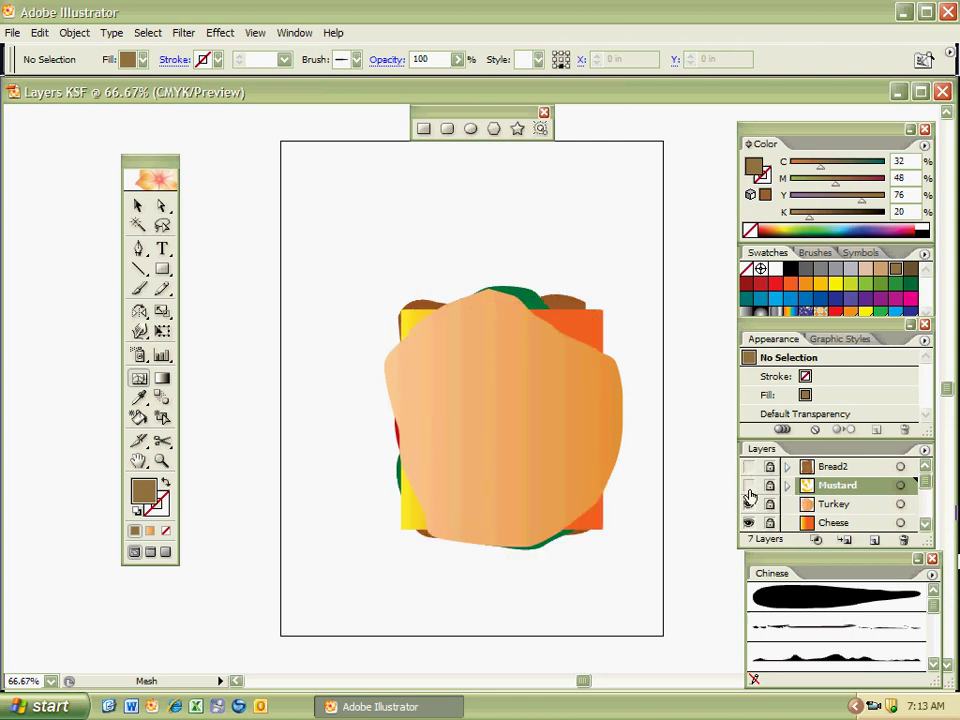
left_click(748, 503)
left_click(748, 522)
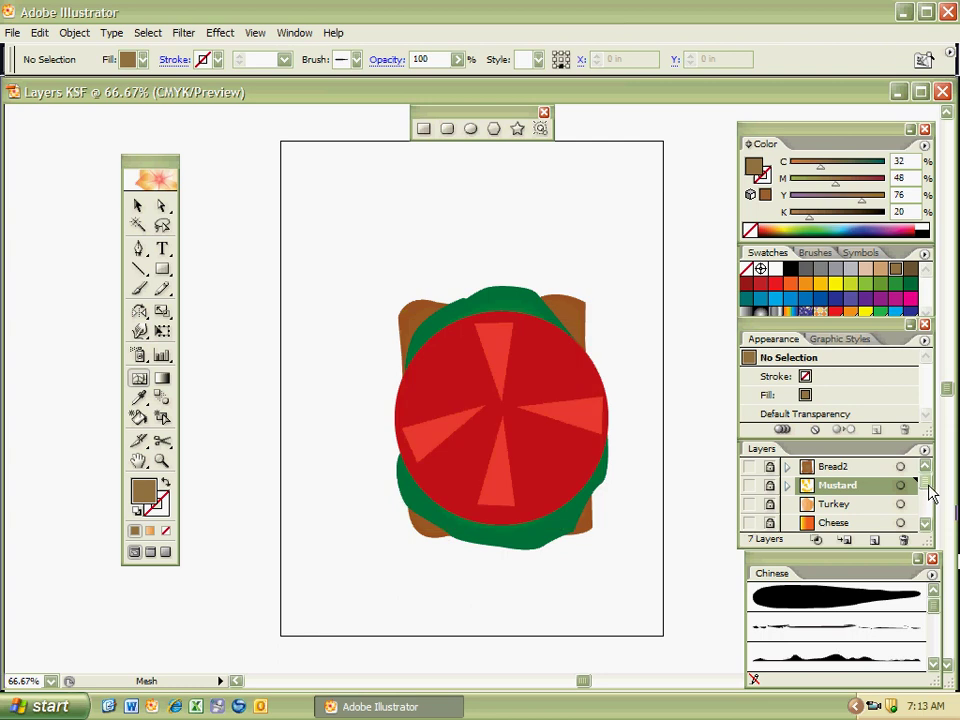
scroll(928, 500, "down", 2)
left_click(748, 505)
left_click(748, 521)
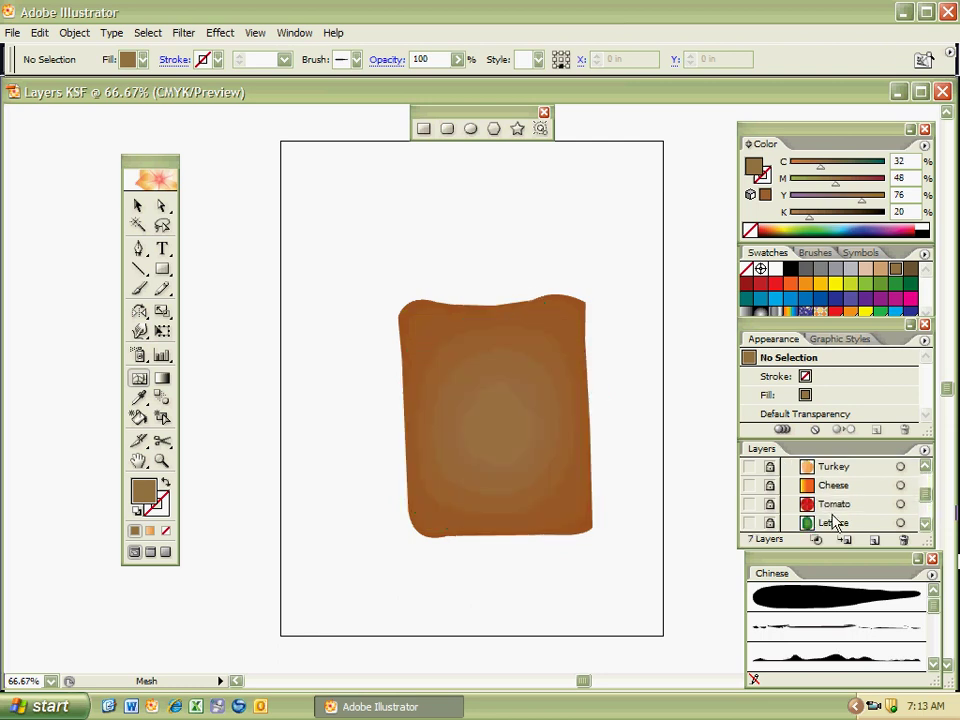
scroll(926, 512, "down", 1)
left_click(748, 522)
Show the layers again one at a time from Bread1 up to Bread2 to rebuild the sandwich
left_click(748, 522)
left_click(748, 503)
left_click(748, 484)
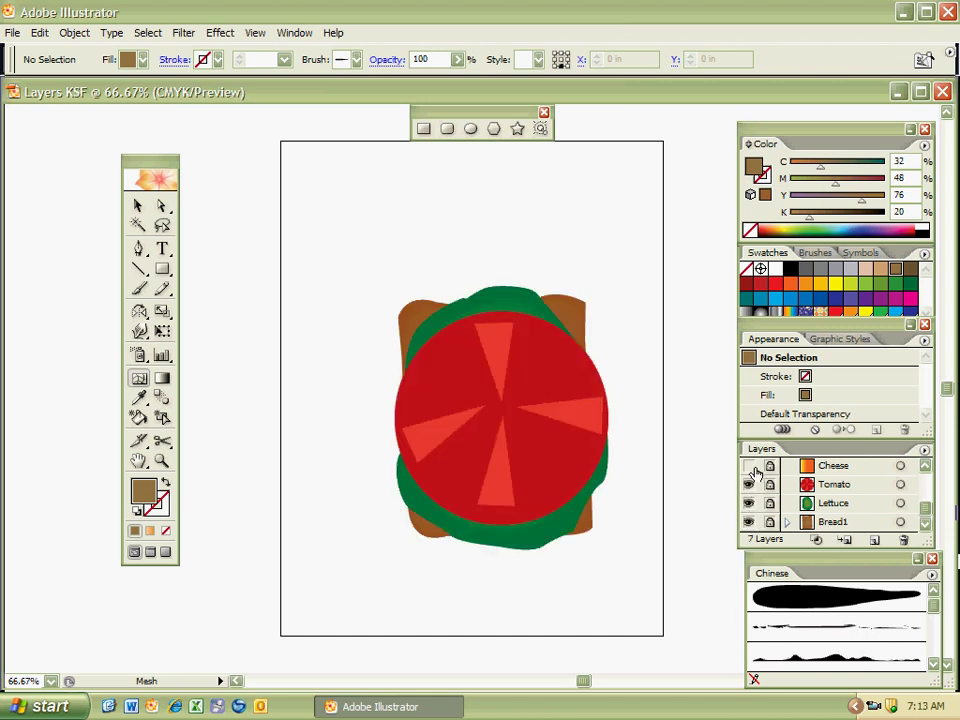
left_click(748, 465)
scroll(926, 500, "up", 3)
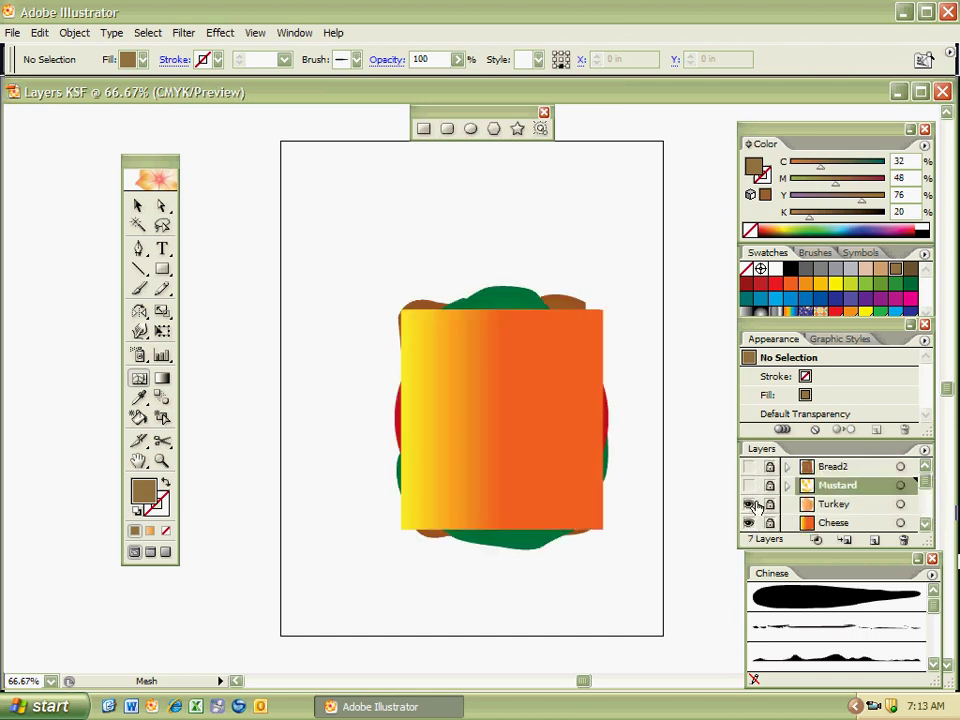
left_click(748, 503)
left_click(748, 484)
left_click(748, 465)
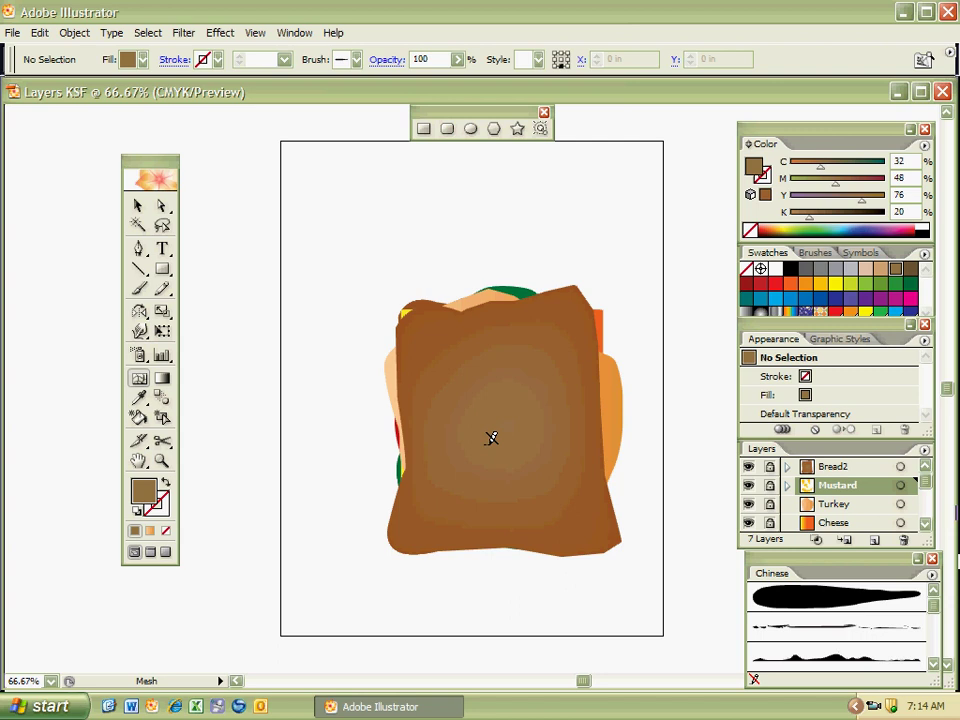
mouse_move(926, 489)
left_mouse_down()
mouse_move(928, 514)
mouse_move(932, 484)
left_mouse_up()
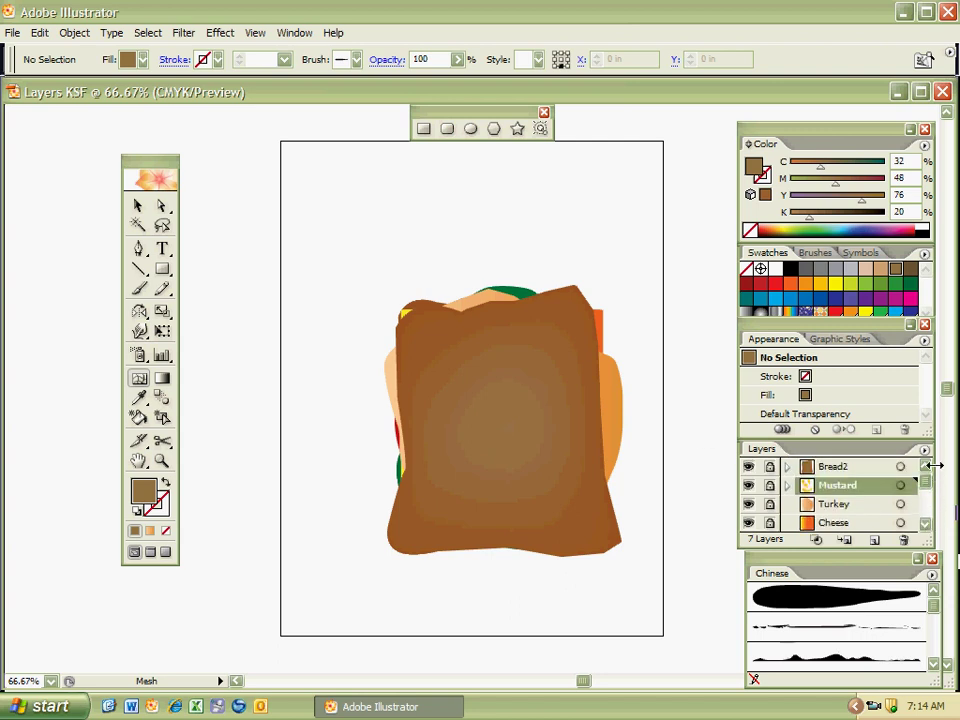